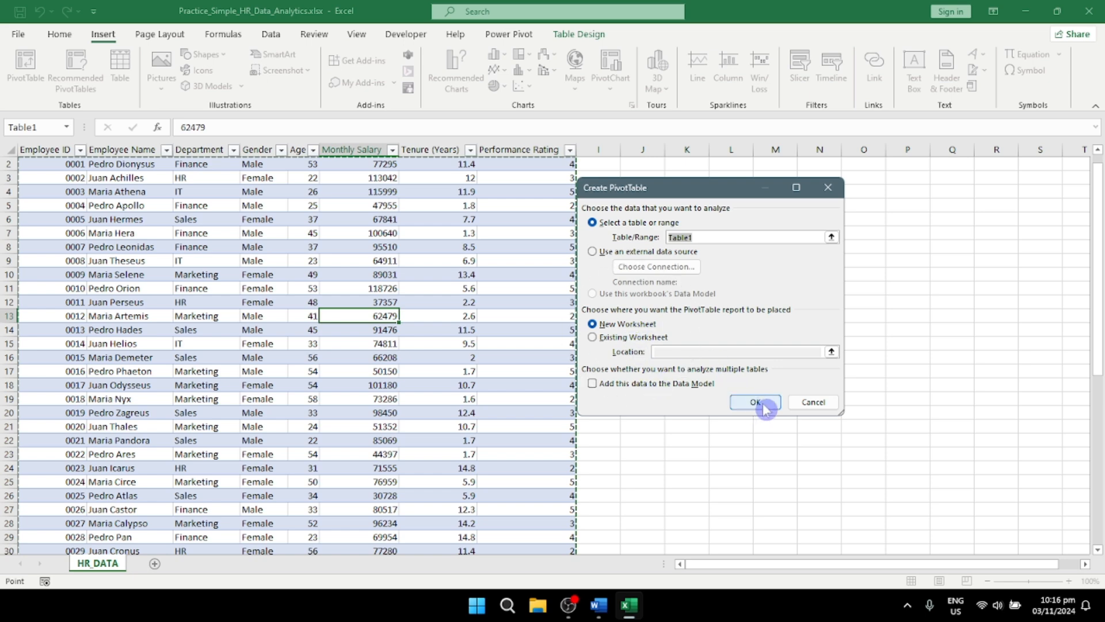
# Step: Create a PivotTable from Table1 on a new worksheet with Department as rows and Tenure (Years) as values
pyautogui.click(756, 402)
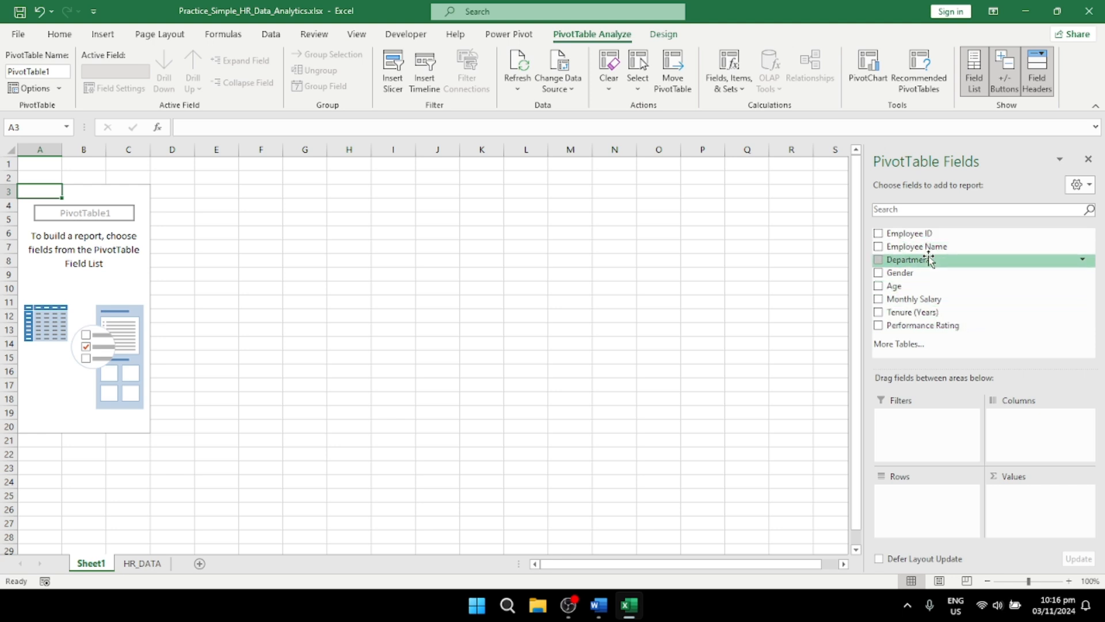
pyautogui.moveTo(928, 260); pyautogui.dragTo(924, 517)
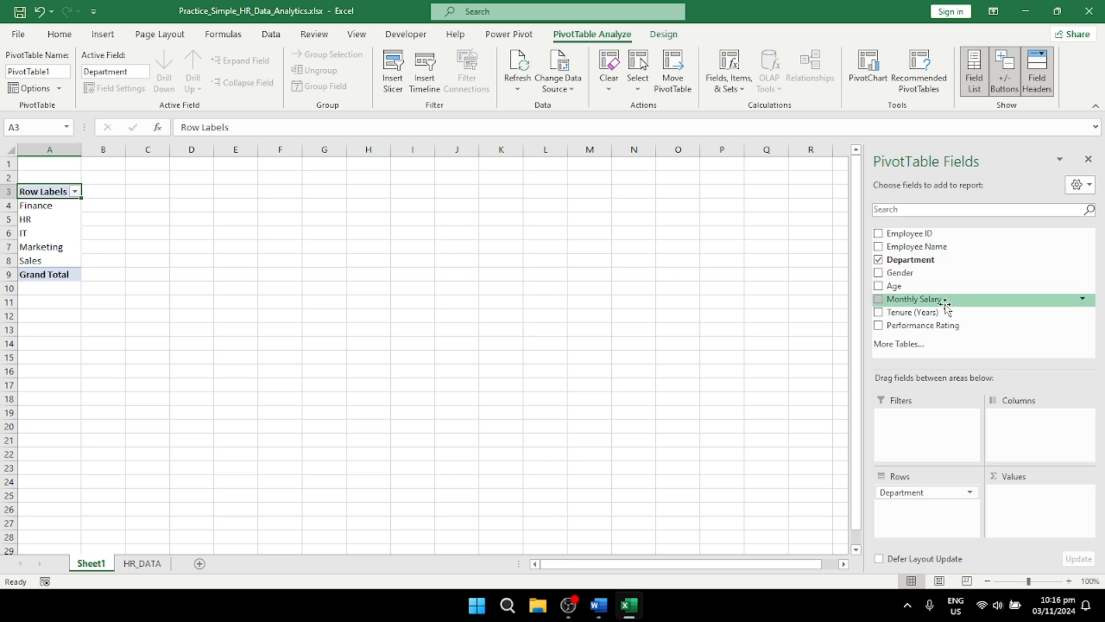
pyautogui.moveTo(934, 318); pyautogui.dragTo(1036, 519)
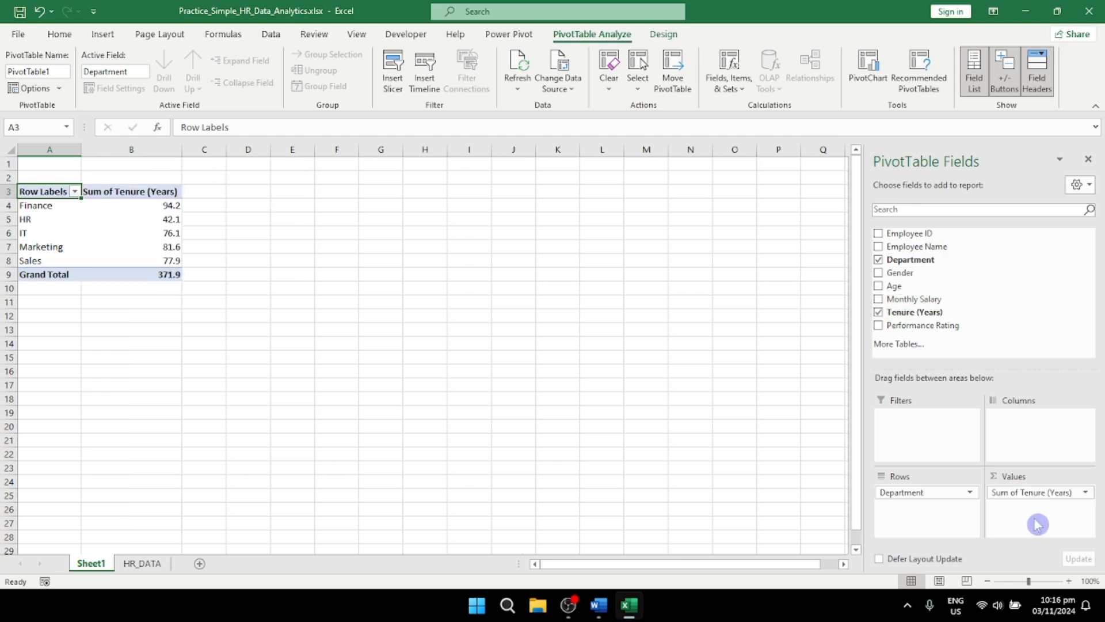
# Step: Change the Tenure (Years) value field to summarize by Average
pyautogui.click(1087, 494)
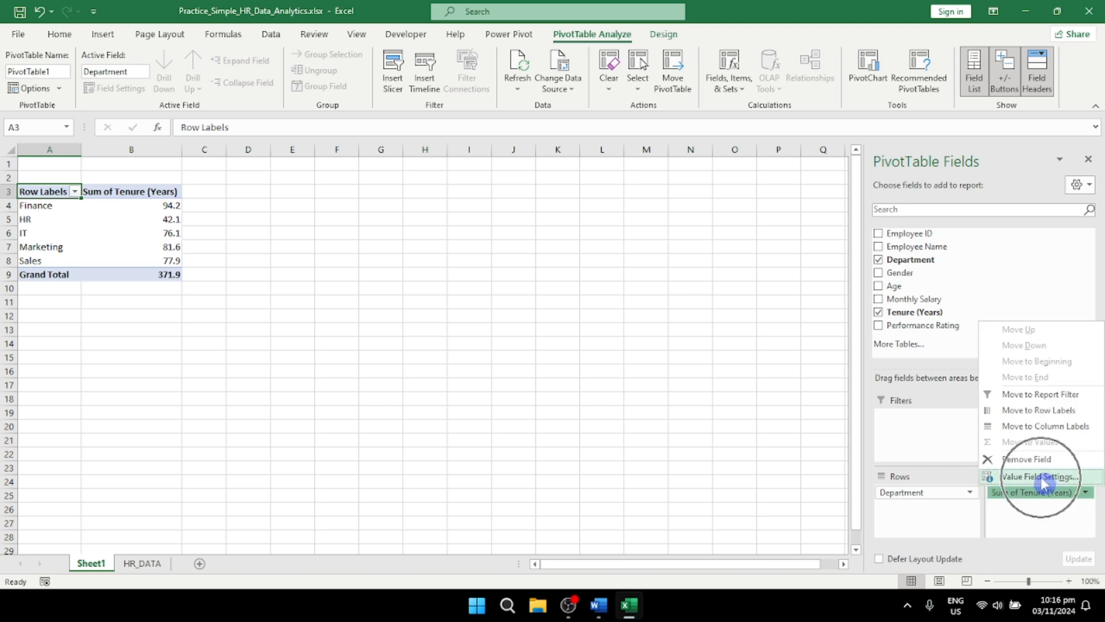
pyautogui.click(1044, 478)
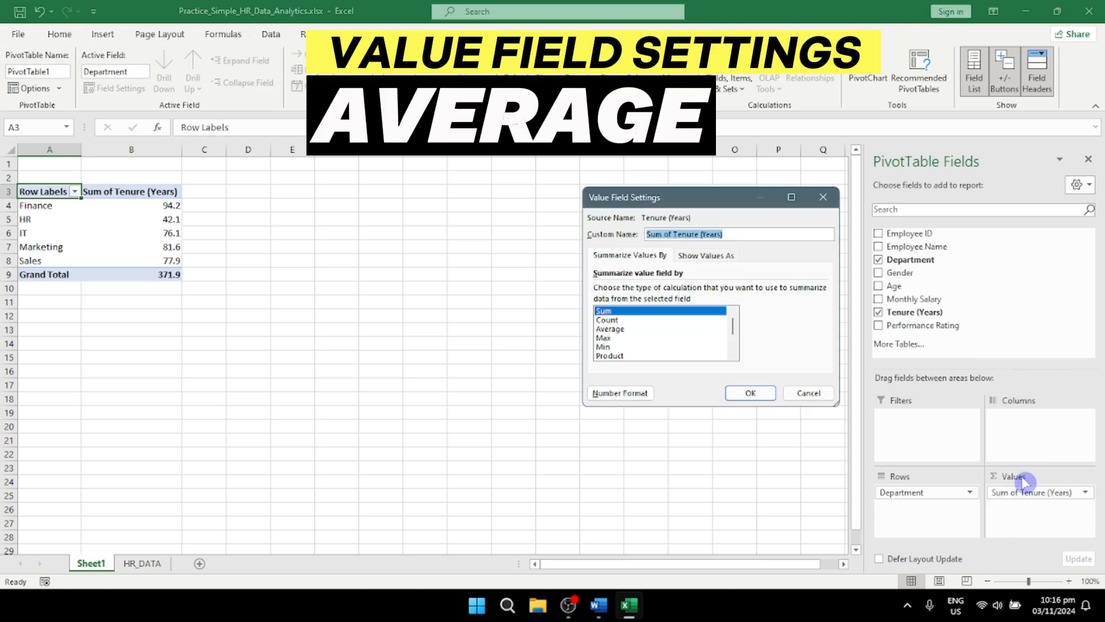
pyautogui.click(622, 332)
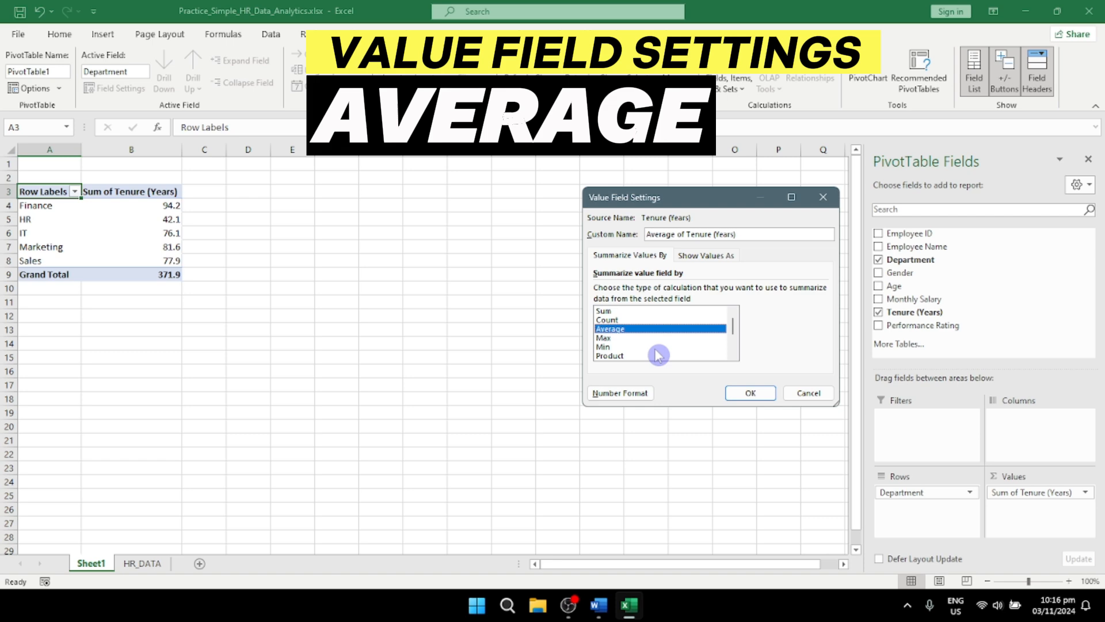
pyautogui.click(759, 392)
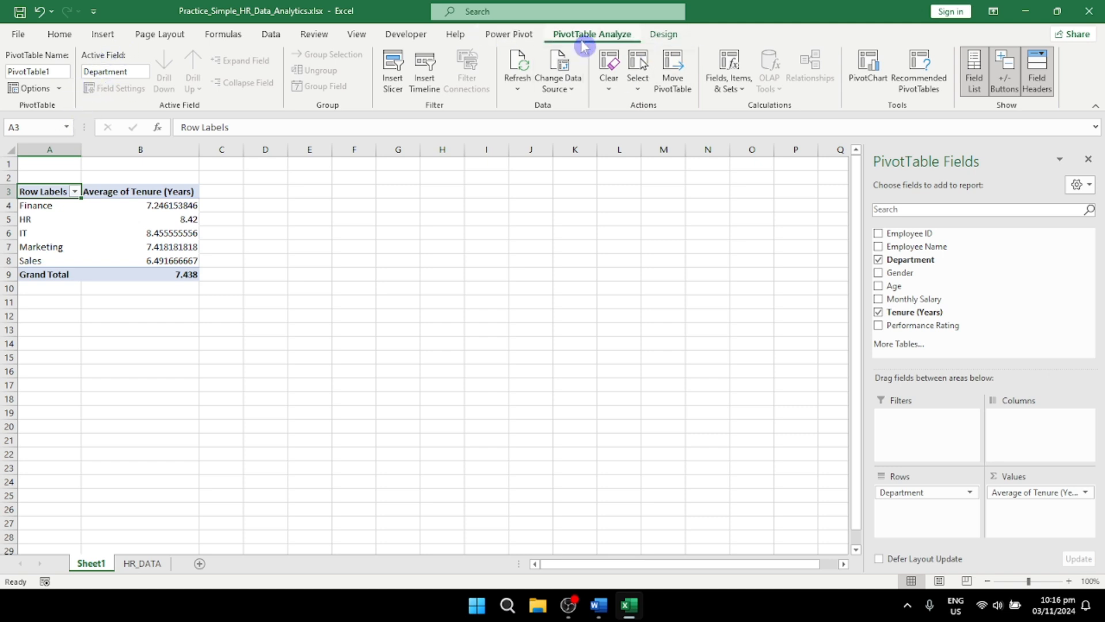
# Step: Show the tenure PivotTable's report layout in Tabular Form
pyautogui.click(664, 36)
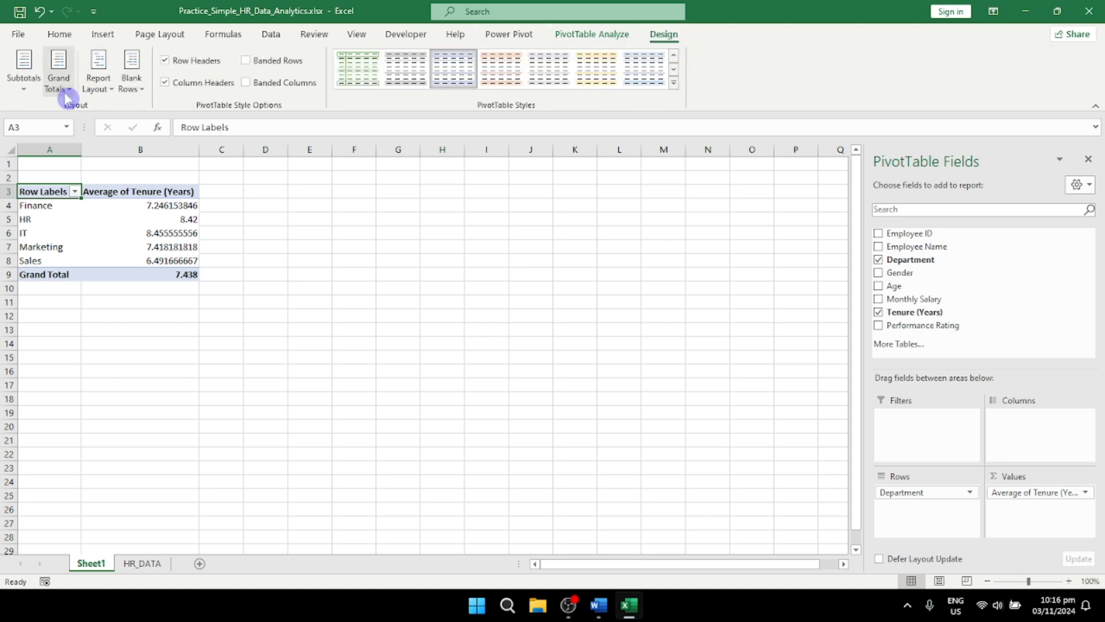
pyautogui.click(65, 92)
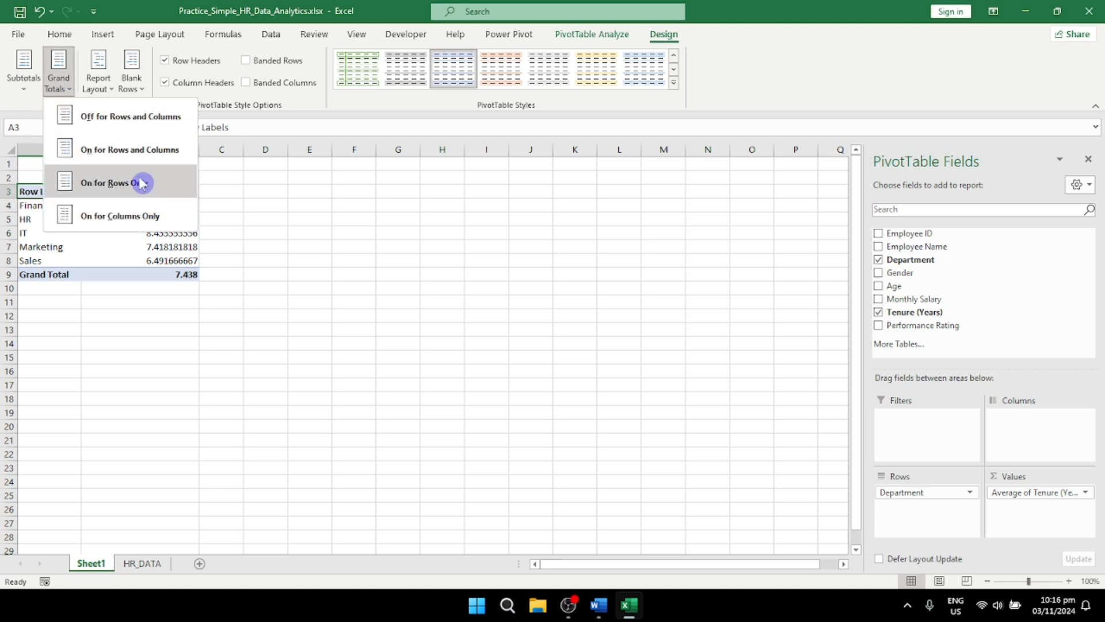
pyautogui.click(104, 90)
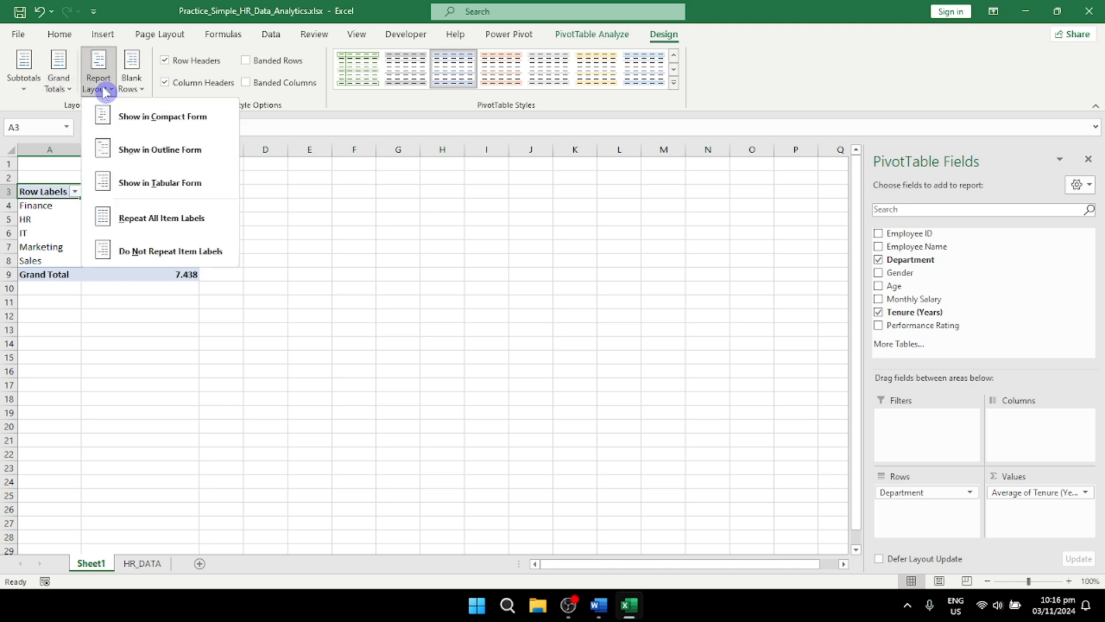
pyautogui.click(223, 186)
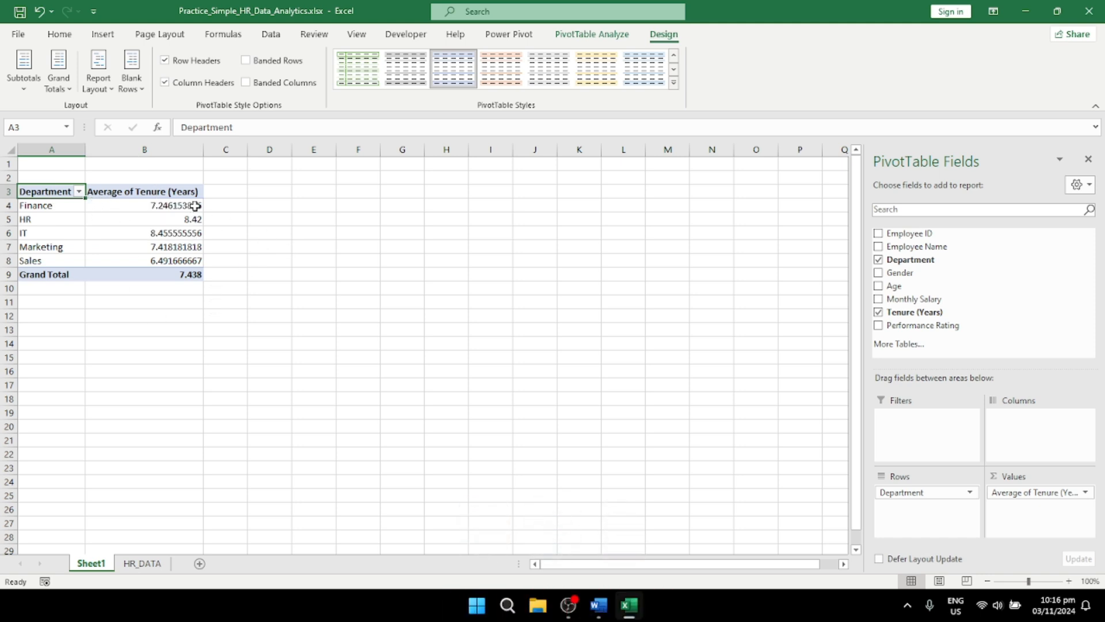
# Step: Reduce the average tenure values in B4:B9 to zero decimal places
pyautogui.moveTo(189, 206); pyautogui.dragTo(189, 274)
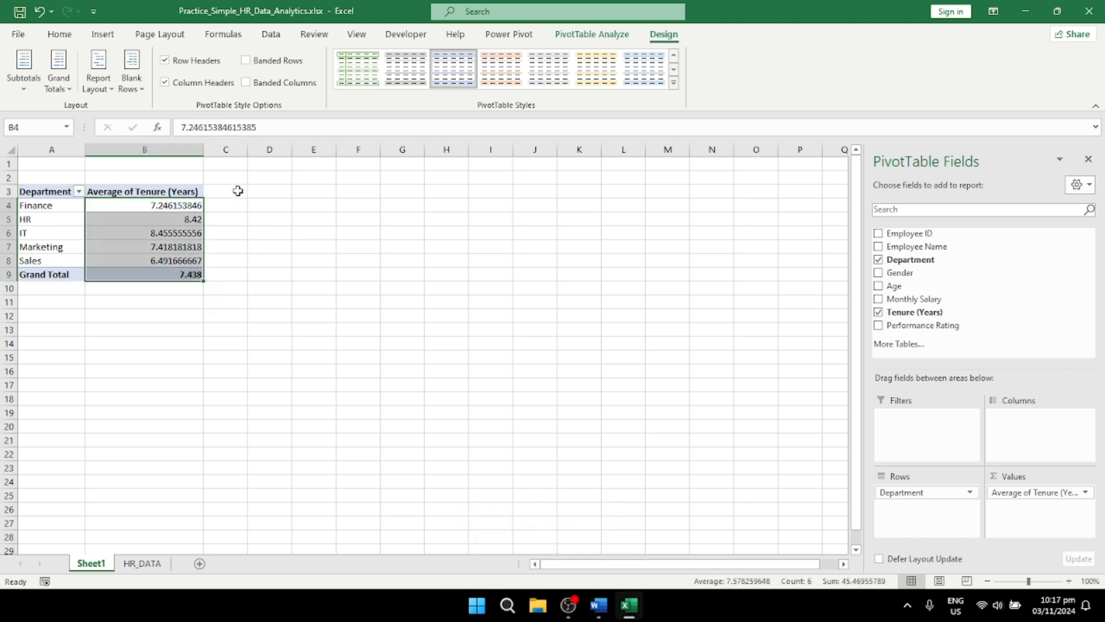
pyautogui.click(60, 35)
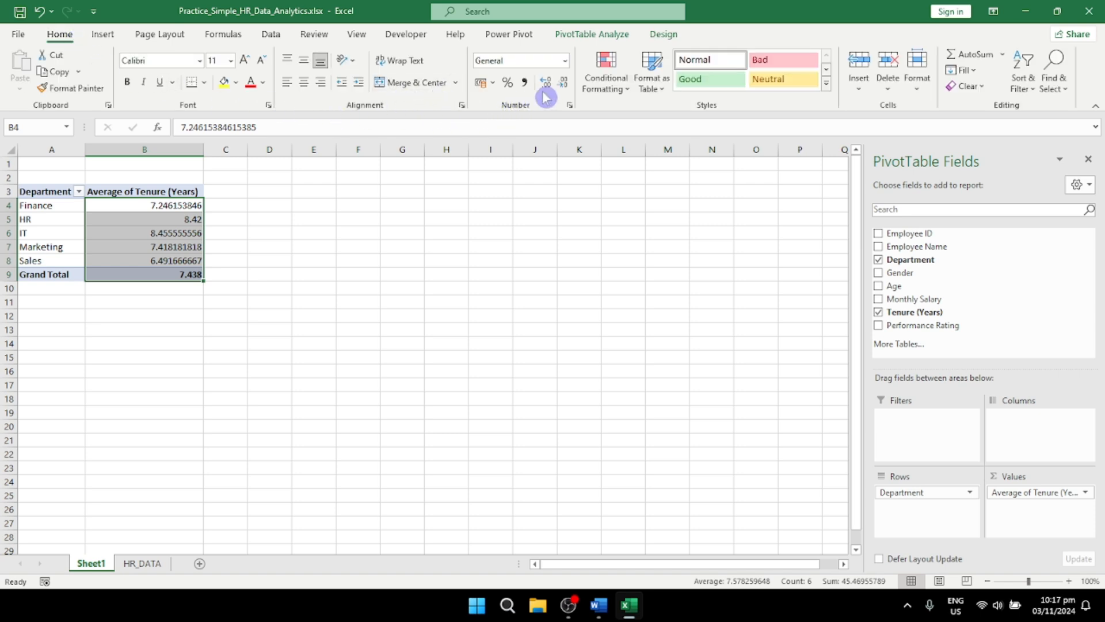
pyautogui.click(561, 91)
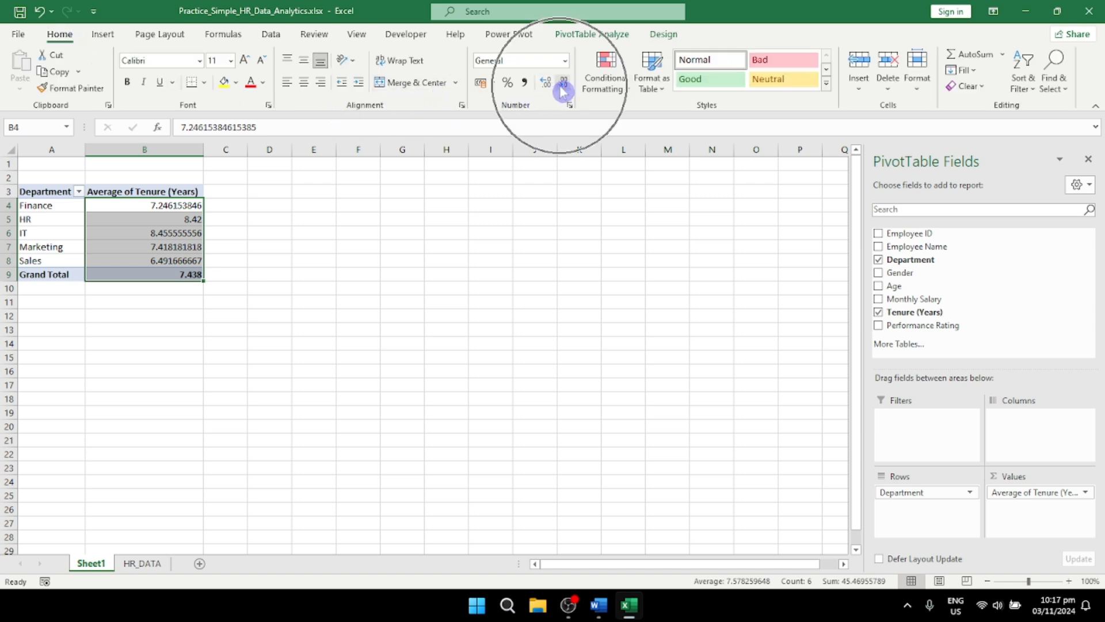
pyautogui.click(561, 91)
pyautogui.click(561, 91)
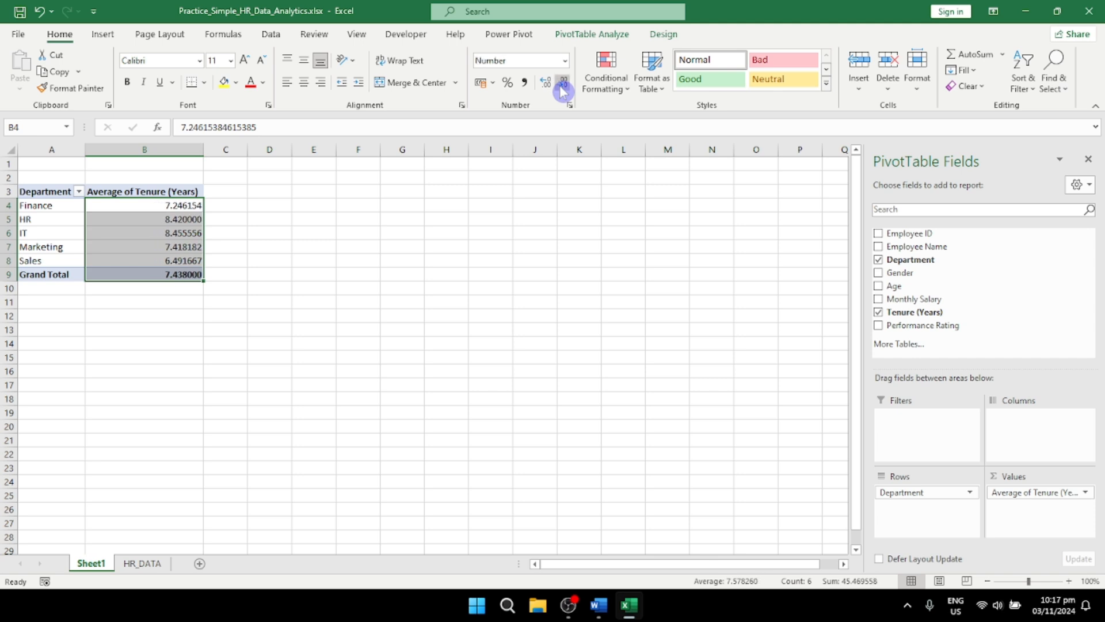
pyautogui.click(561, 91)
pyautogui.click(562, 91)
pyautogui.click(562, 91)
pyautogui.click(561, 91)
pyautogui.click(561, 91)
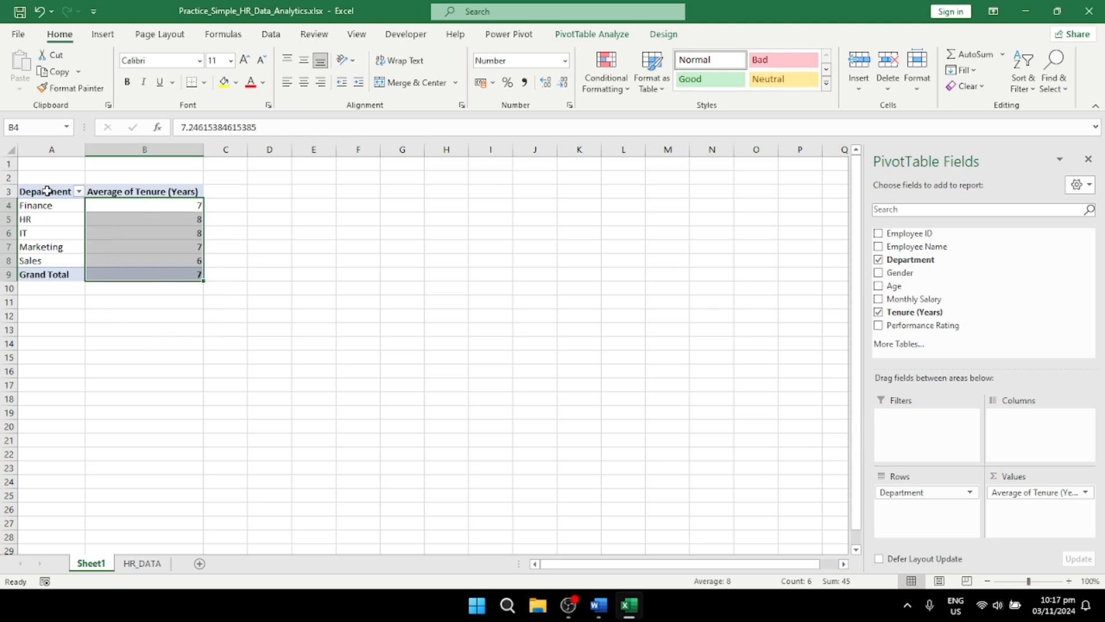
# Step: Copy the whole tenure PivotTable, A3:B9, and paste the duplicate at cell D3
pyautogui.moveTo(48, 190); pyautogui.dragTo(131, 266)
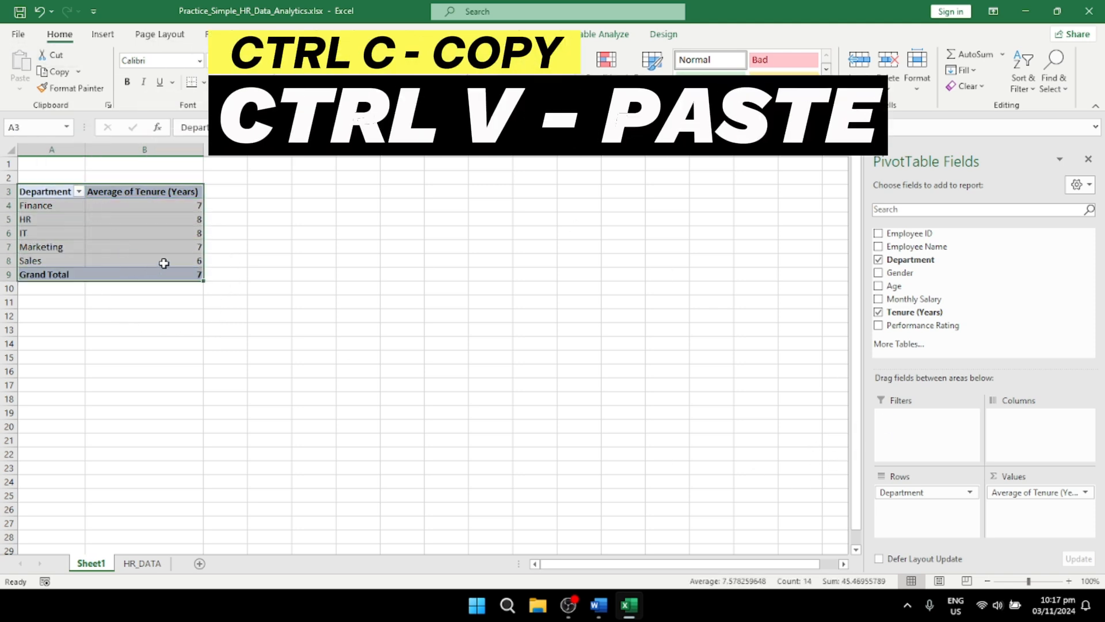
pyautogui.hotkey('ctrl', 'c')
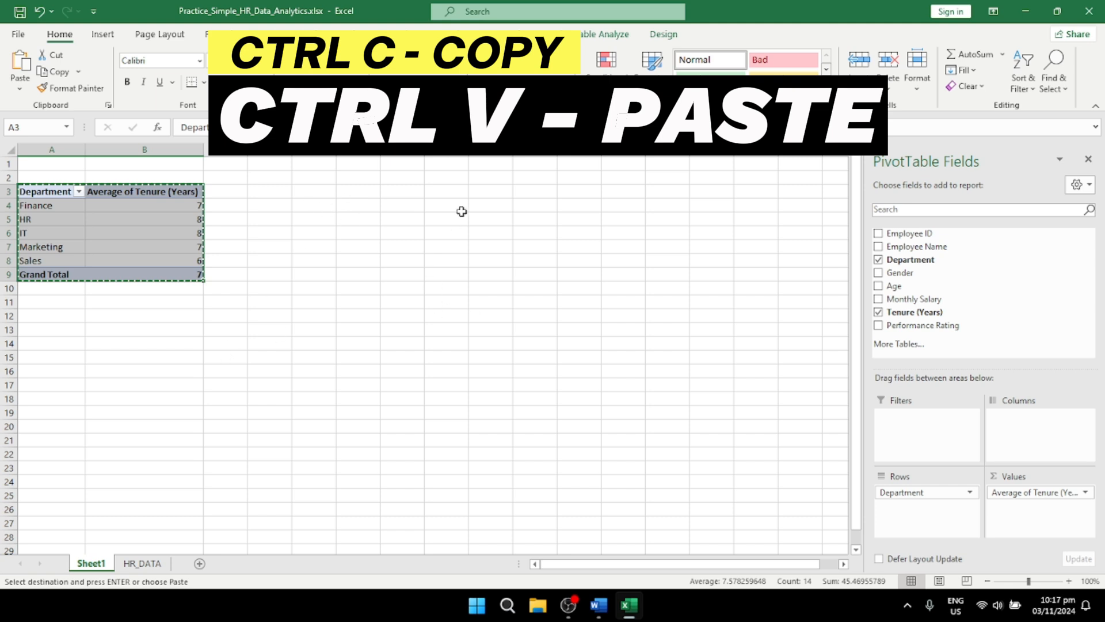
pyautogui.click(272, 193)
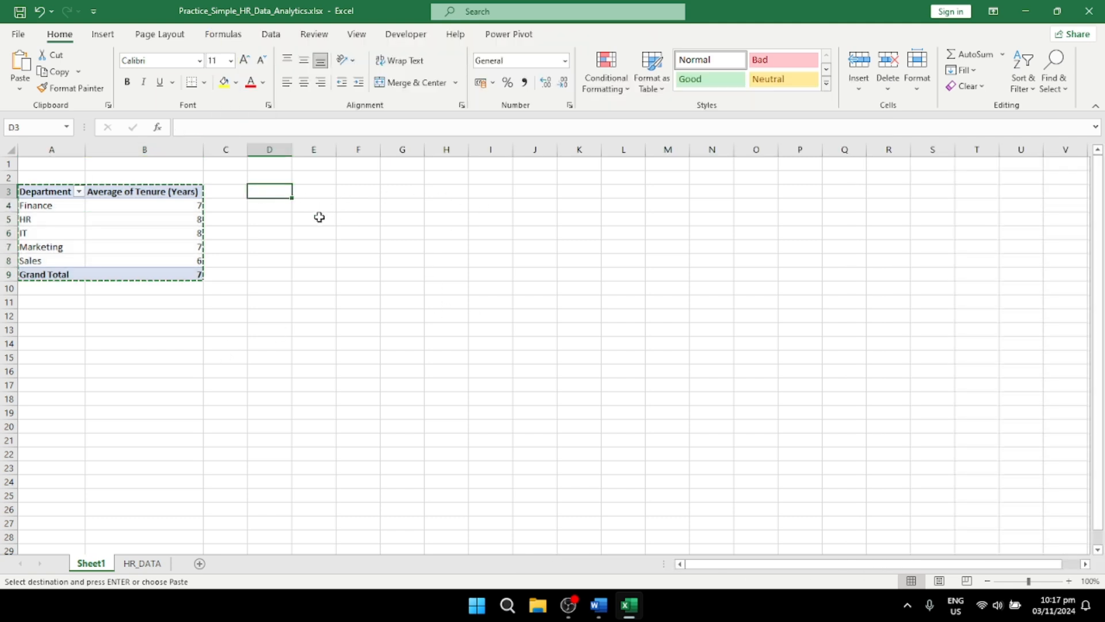
pyautogui.hotkey('ctrl', 'v')
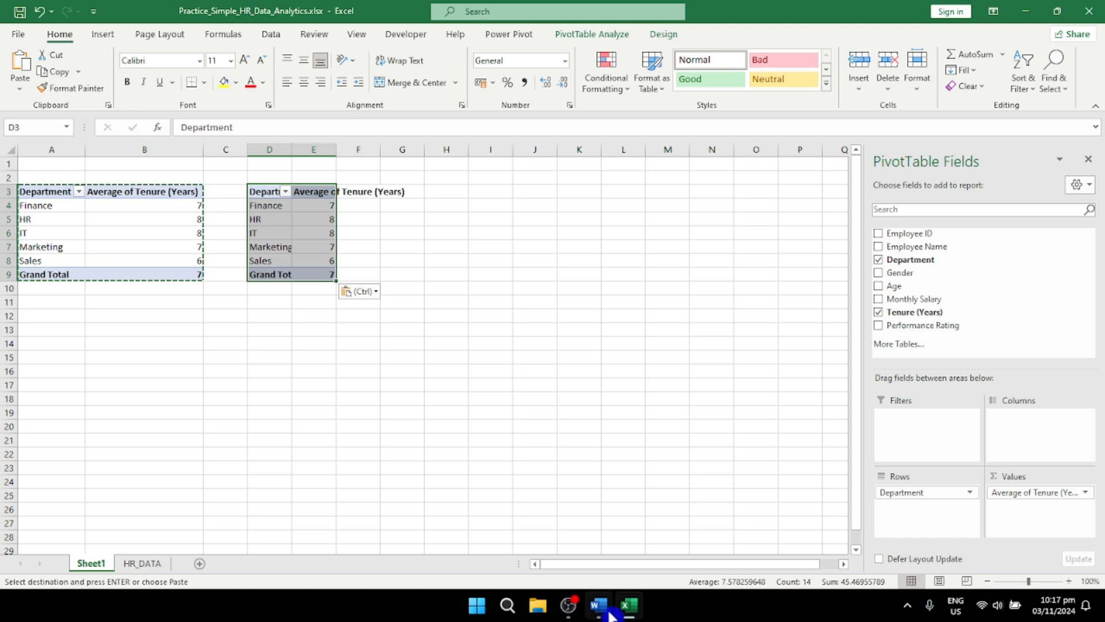
# Step: Remove the Department and Average of Tenure (Years) fields from the PivotTable copy at D3
pyautogui.moveTo(603, 614)
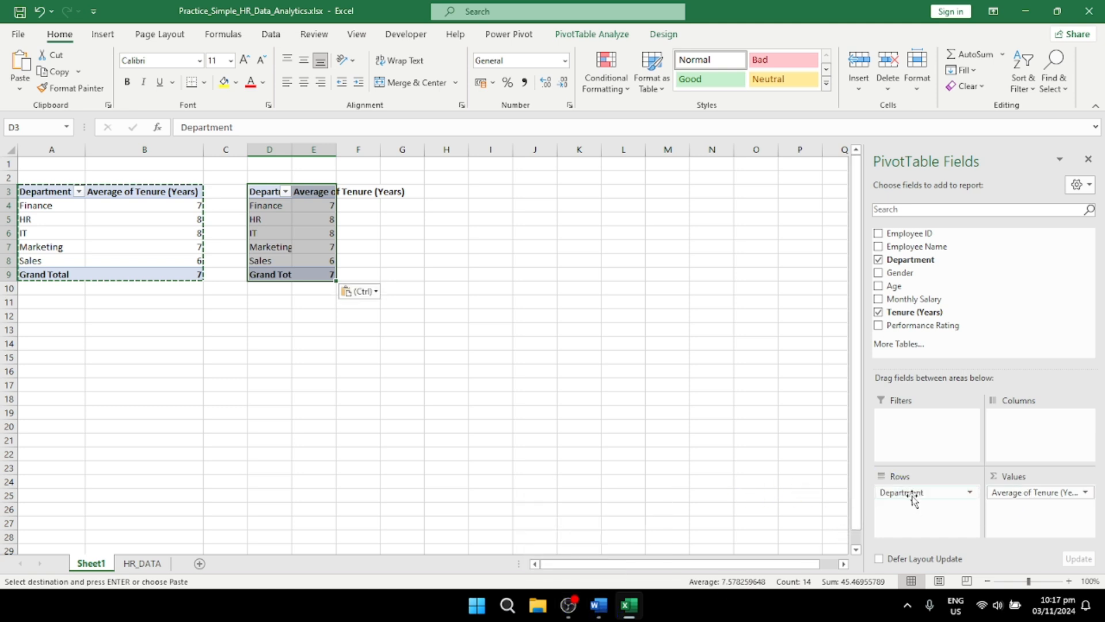
pyautogui.moveTo(907, 497); pyautogui.dragTo(929, 469)
pyautogui.moveTo(1037, 495); pyautogui.dragTo(742, 471)
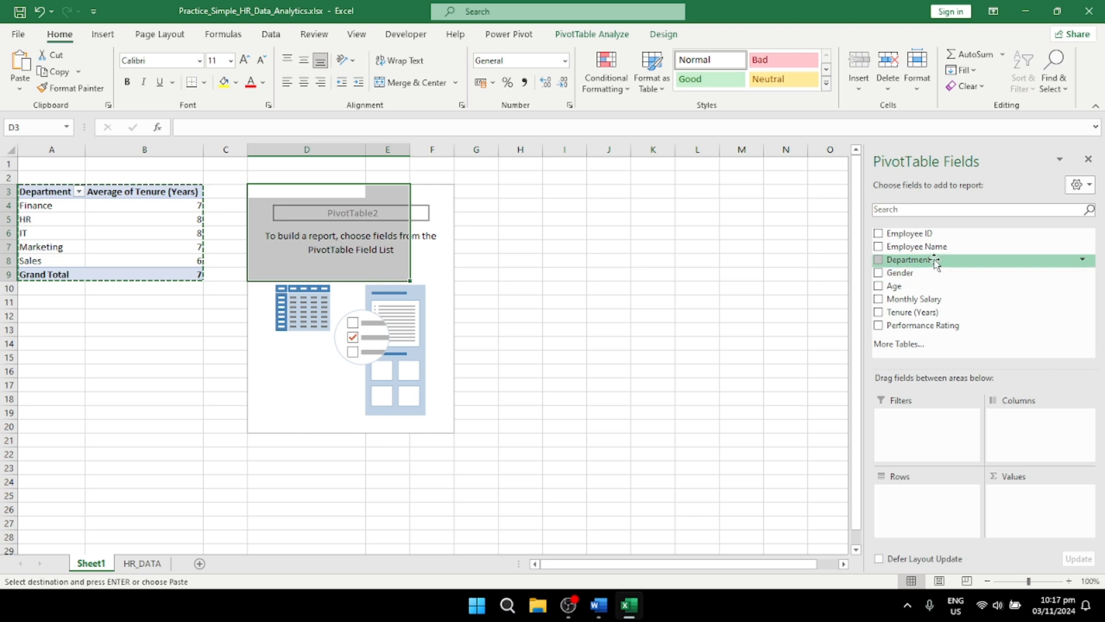
# Step: Build the D3 PivotTable with Department as rows and Monthly Salary as values summarized by Average
pyautogui.moveTo(935, 262); pyautogui.dragTo(938, 507)
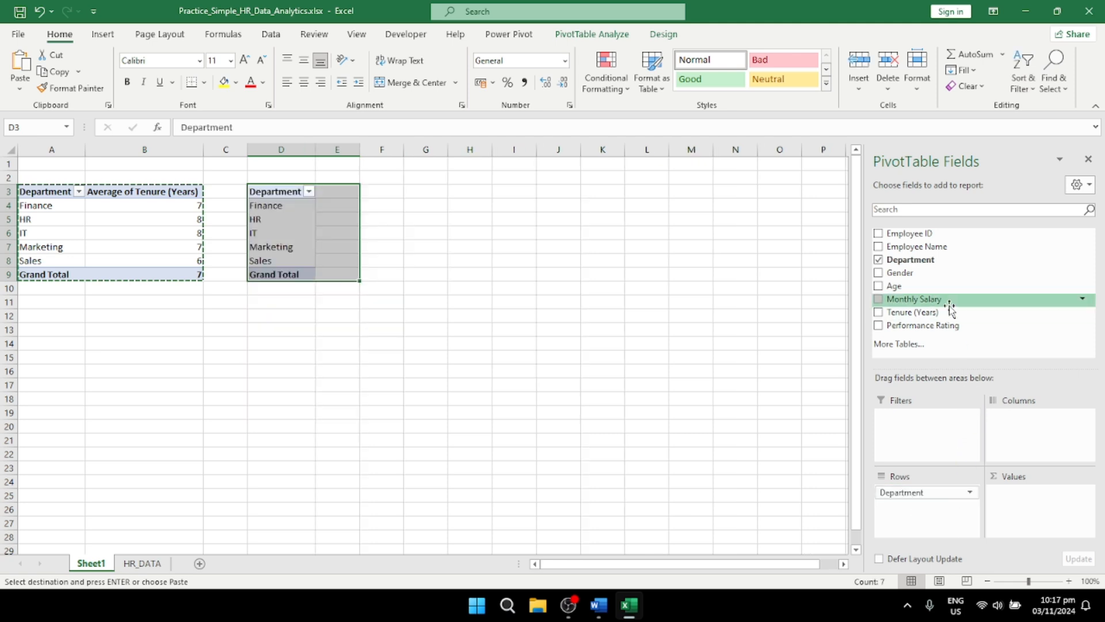
pyautogui.moveTo(923, 300); pyautogui.dragTo(1078, 506)
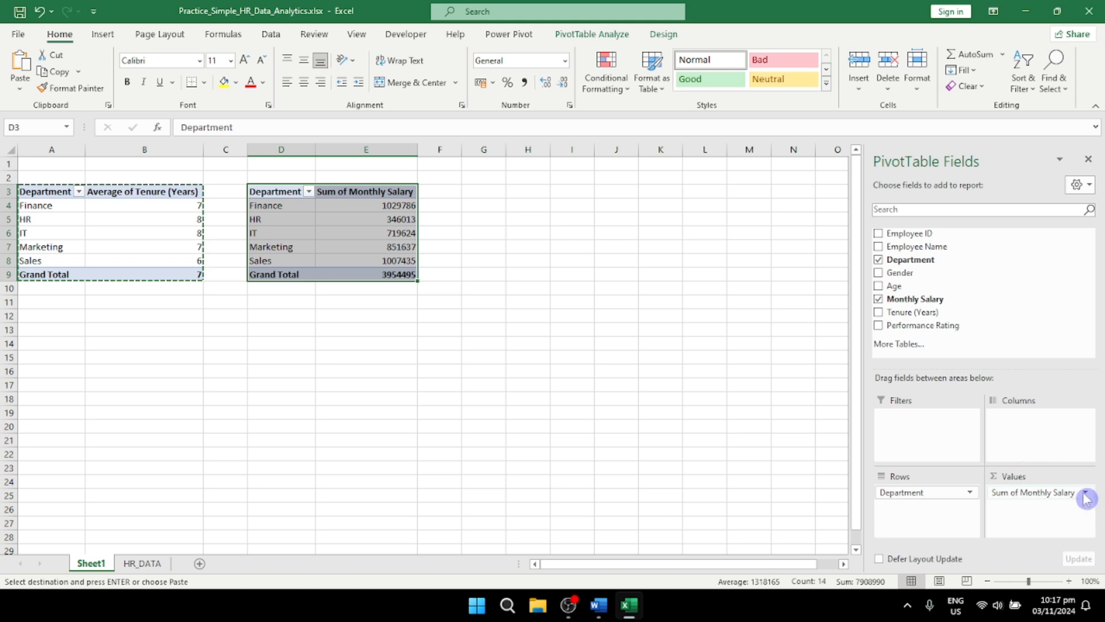
pyautogui.click(1086, 493)
pyautogui.click(1049, 483)
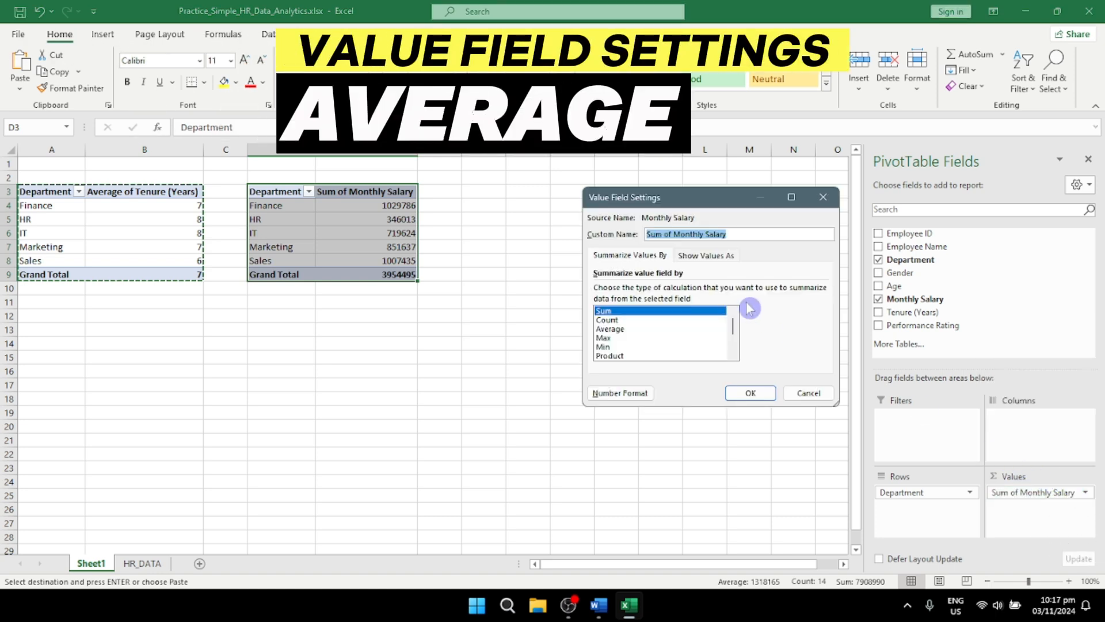
pyautogui.click(609, 328)
pyautogui.click(742, 393)
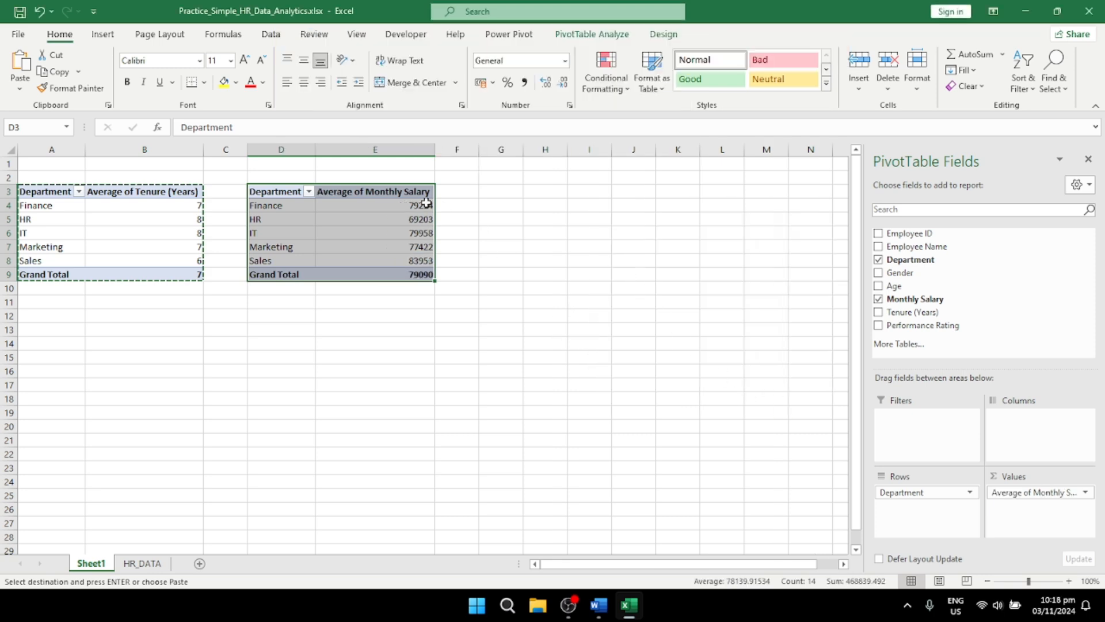
# Step: Format the average monthly salary values in E4:E9 with the 1000 separator
pyautogui.moveTo(412, 210); pyautogui.dragTo(412, 274)
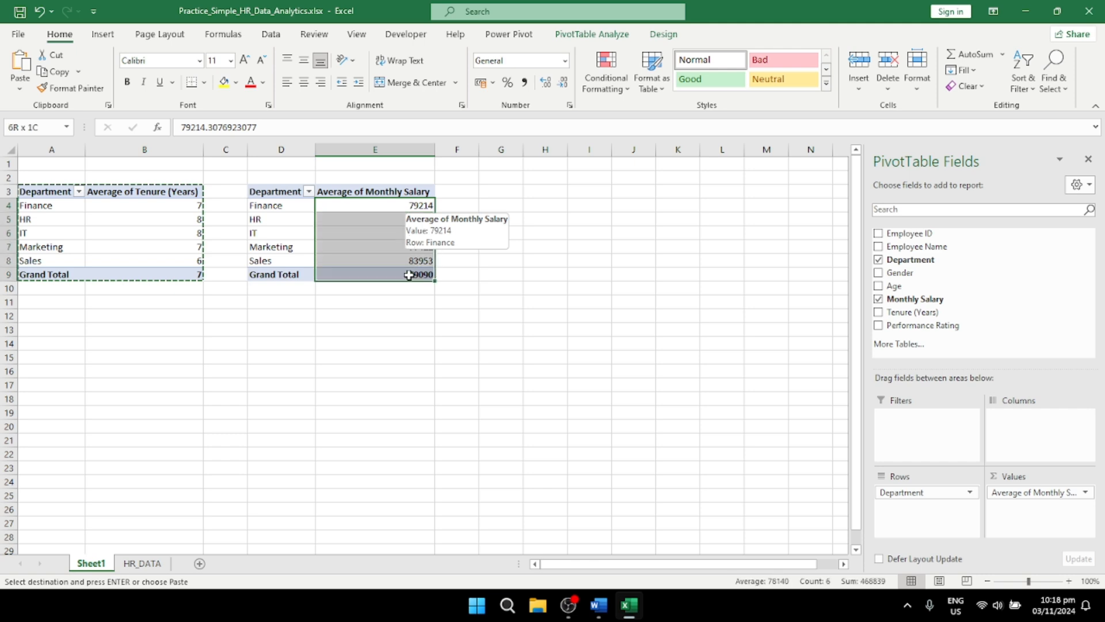
pyautogui.click(570, 106)
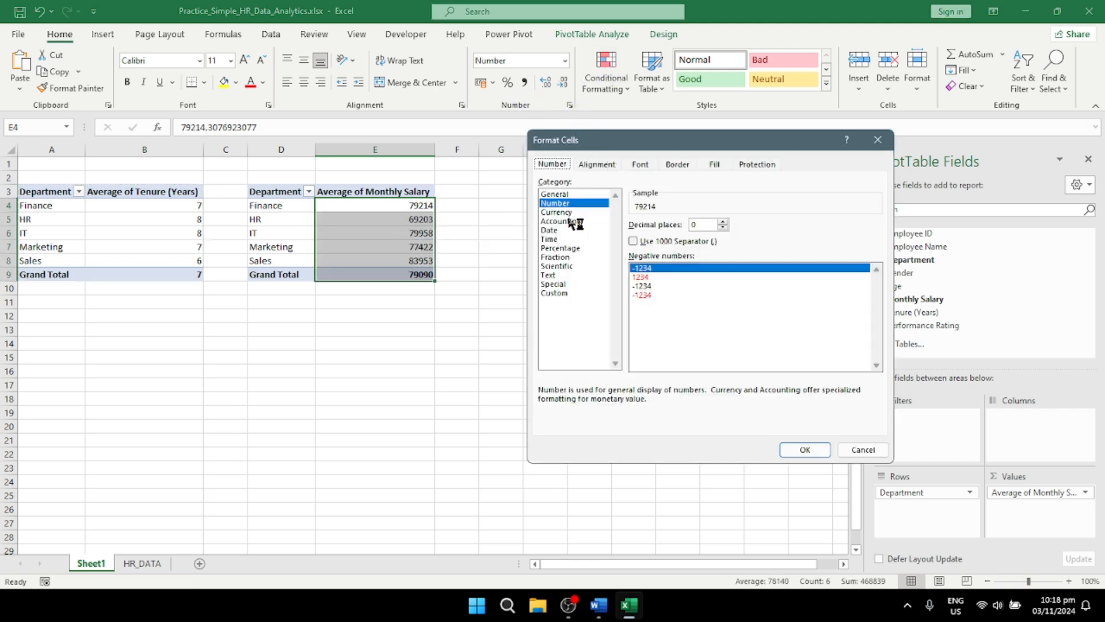
pyautogui.click(641, 244)
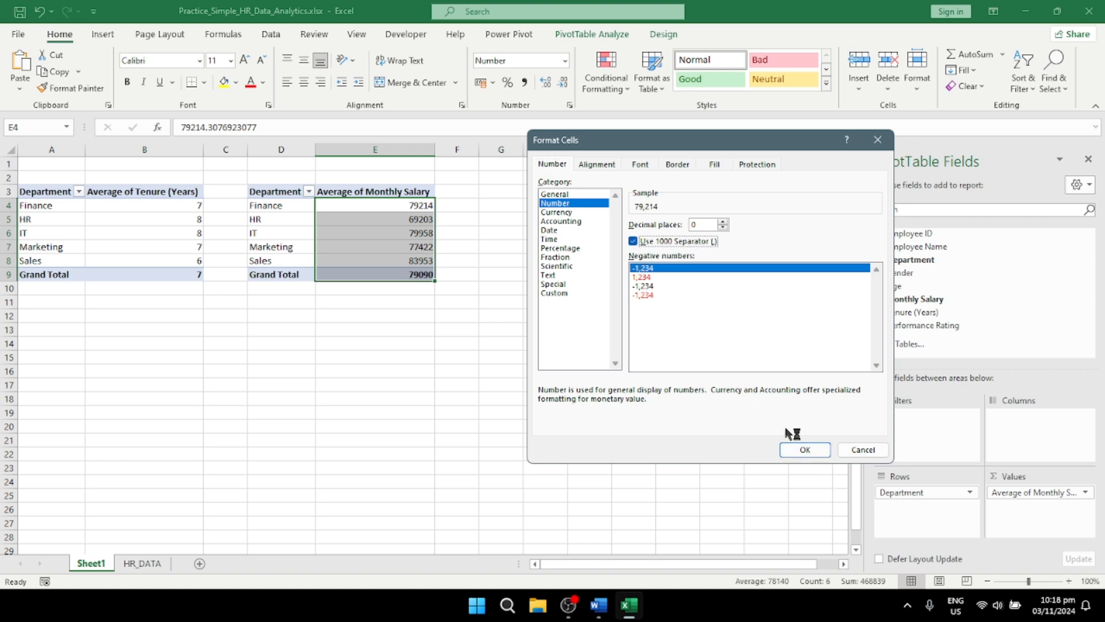
pyautogui.click(806, 450)
pyautogui.click(803, 455)
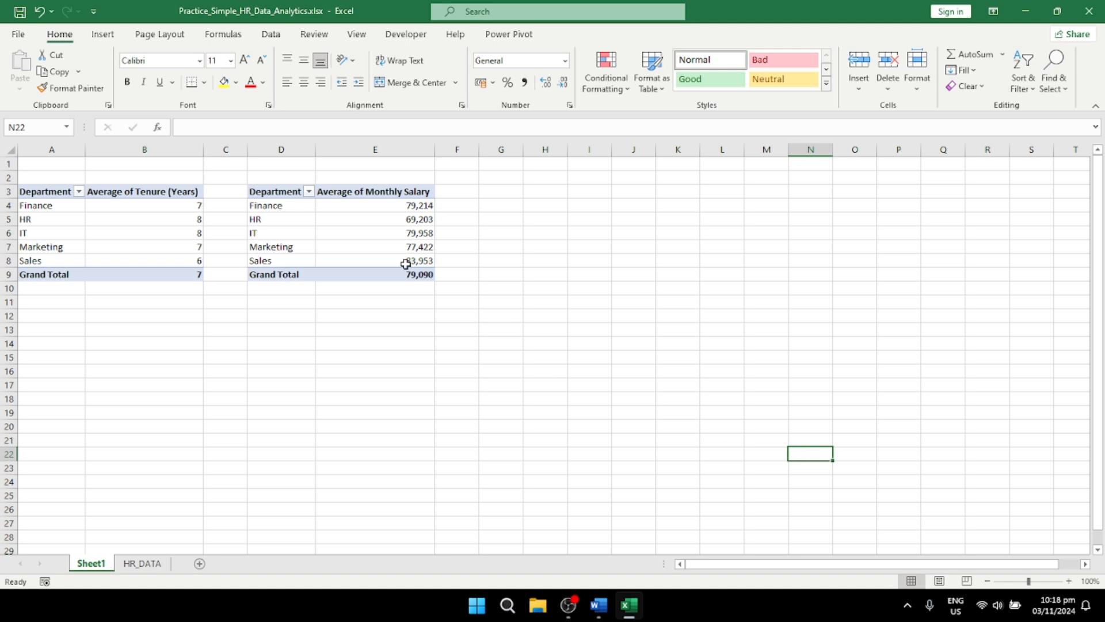
# Step: Copy the whole monthly salary PivotTable, D3:E9, and paste the duplicate at cell G3
pyautogui.moveTo(286, 193); pyautogui.dragTo(378, 285)
pyautogui.hotkey('ctrl', 'c')
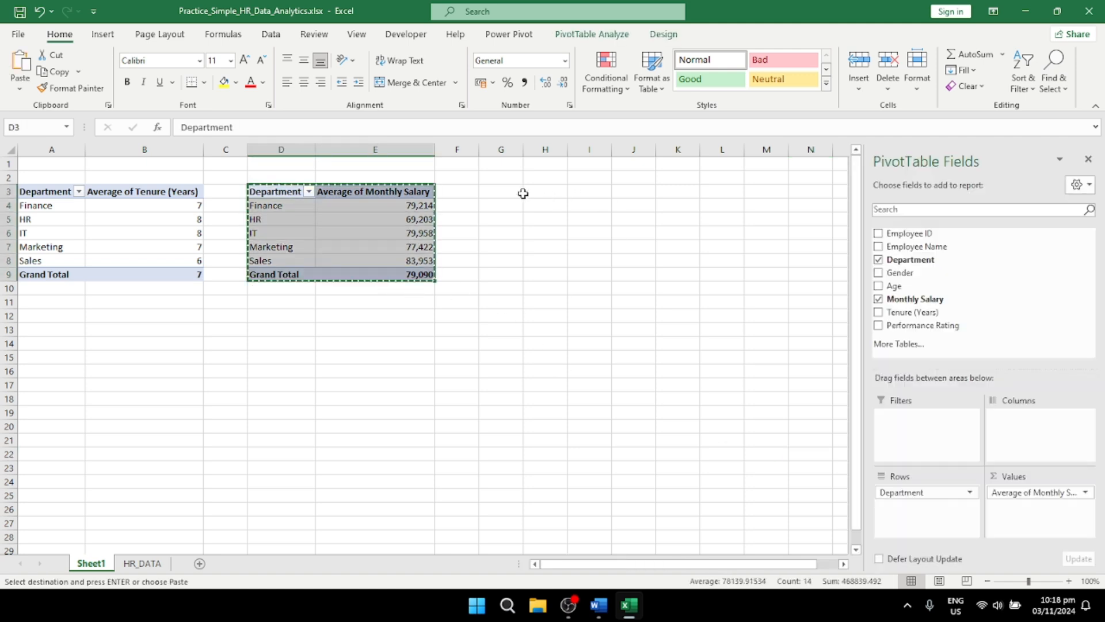
pyautogui.click(514, 193)
pyautogui.hotkey('ctrl', 'v')
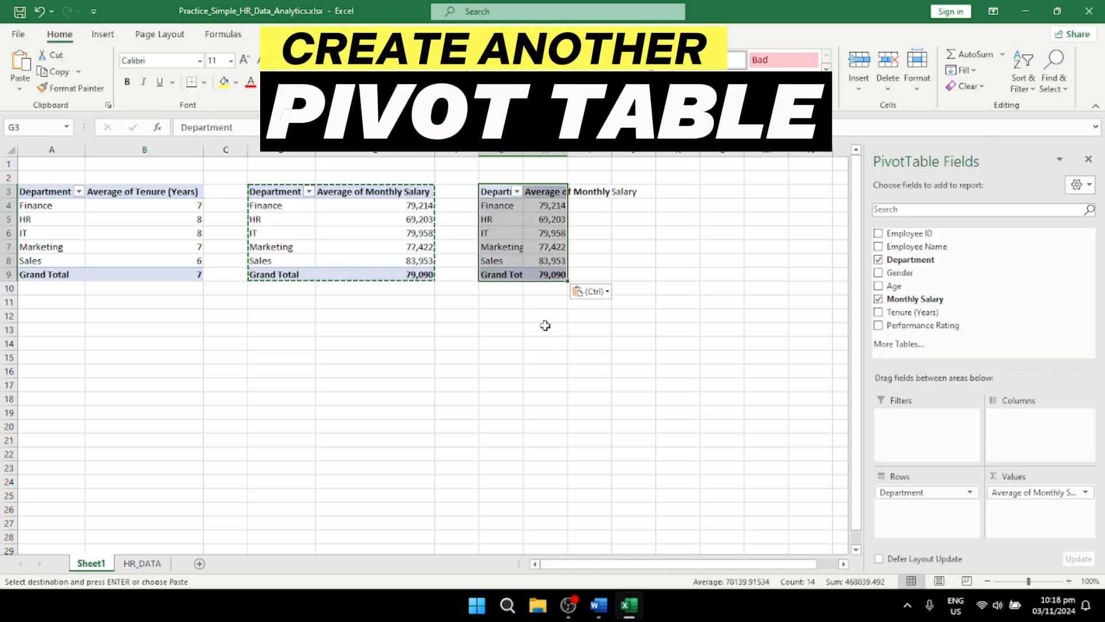
# Step: Replace the fields of the PivotTable copy at G3 with Department as the filter and Gender as rows
pyautogui.moveTo(904, 491); pyautogui.dragTo(734, 493)
pyautogui.moveTo(1024, 491); pyautogui.dragTo(716, 481)
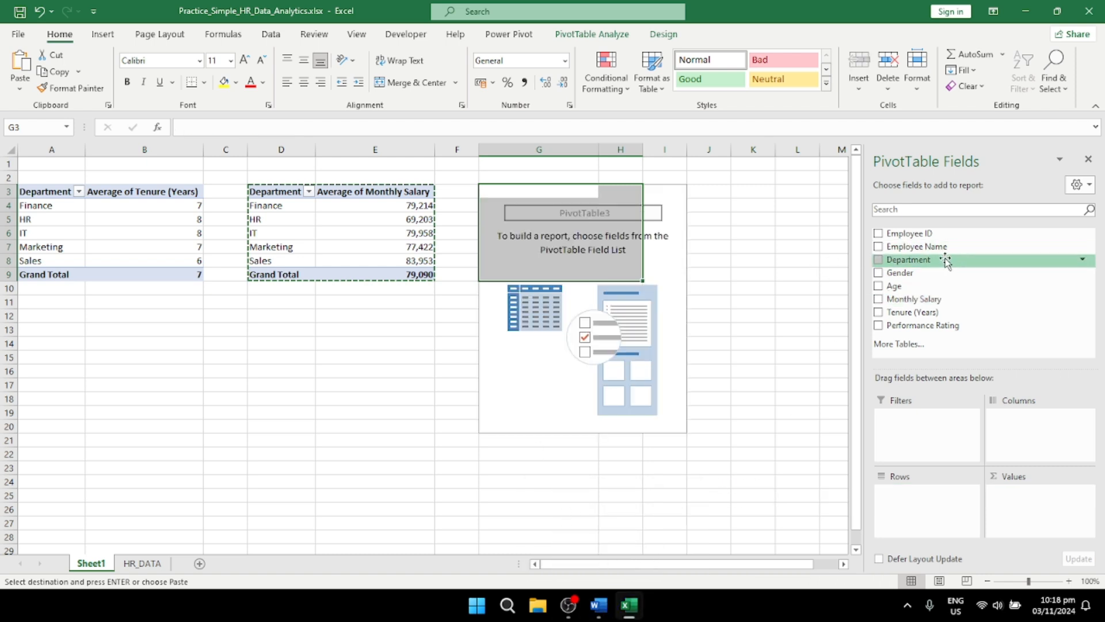
pyautogui.moveTo(928, 262); pyautogui.dragTo(931, 436)
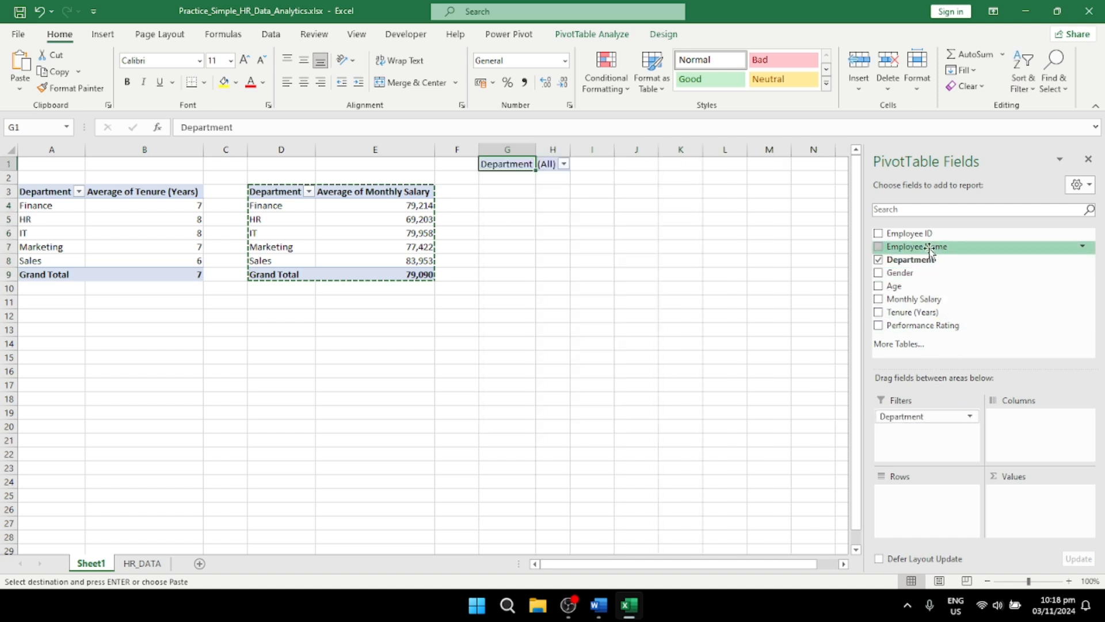
pyautogui.moveTo(912, 278); pyautogui.dragTo(924, 518)
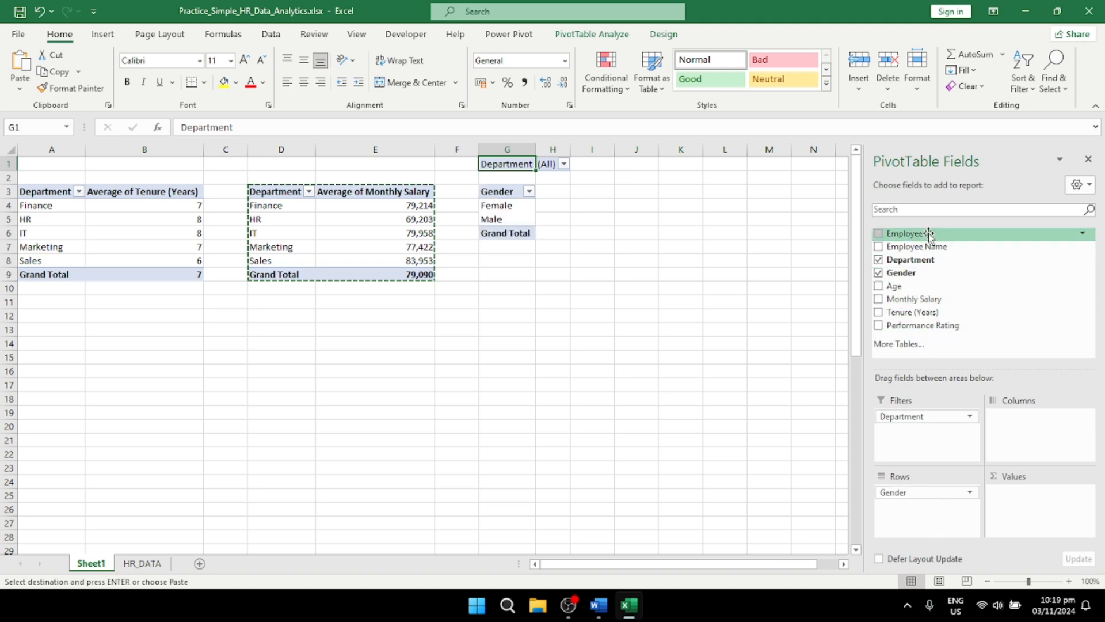
# Step: Add Employee ID to the values of the gender PivotTable and summarize it by Count
pyautogui.moveTo(924, 233); pyautogui.dragTo(1030, 510)
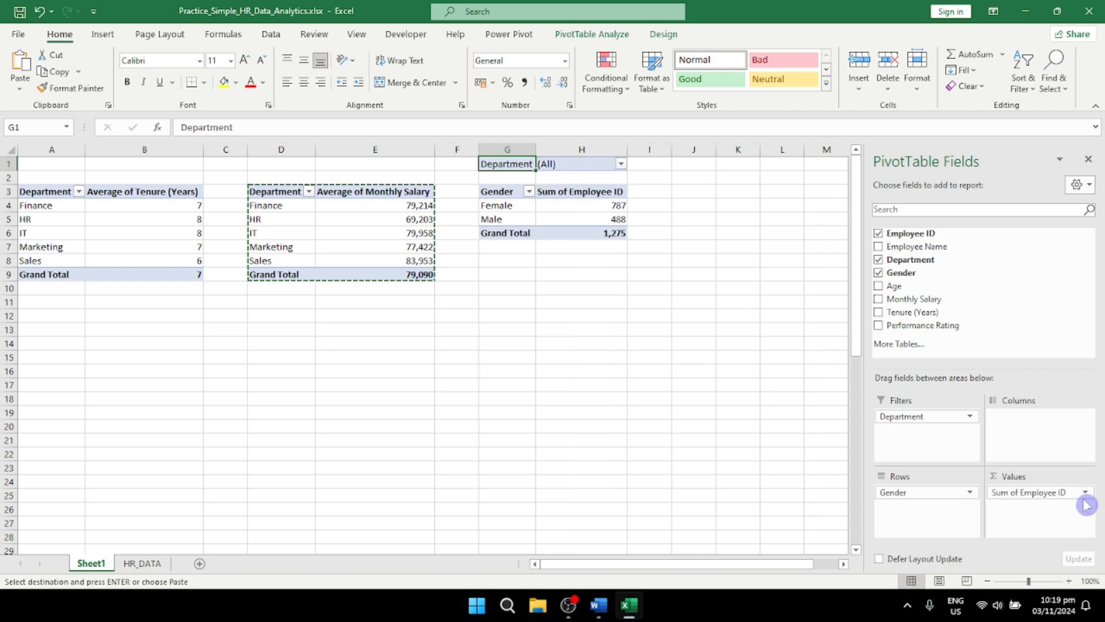
pyautogui.click(1086, 493)
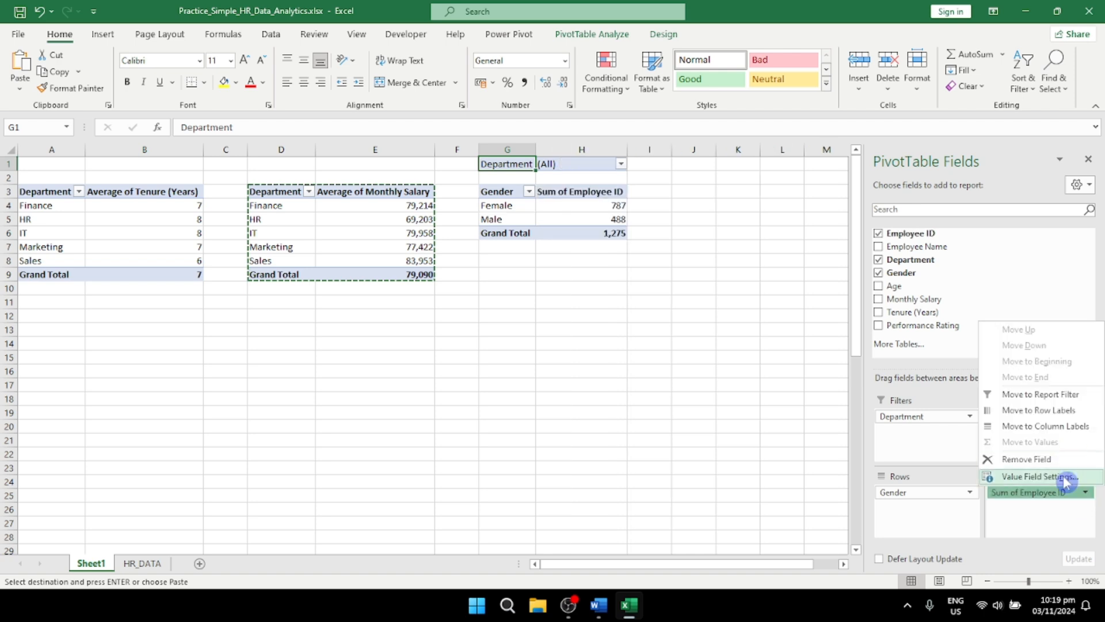
pyautogui.click(1068, 477)
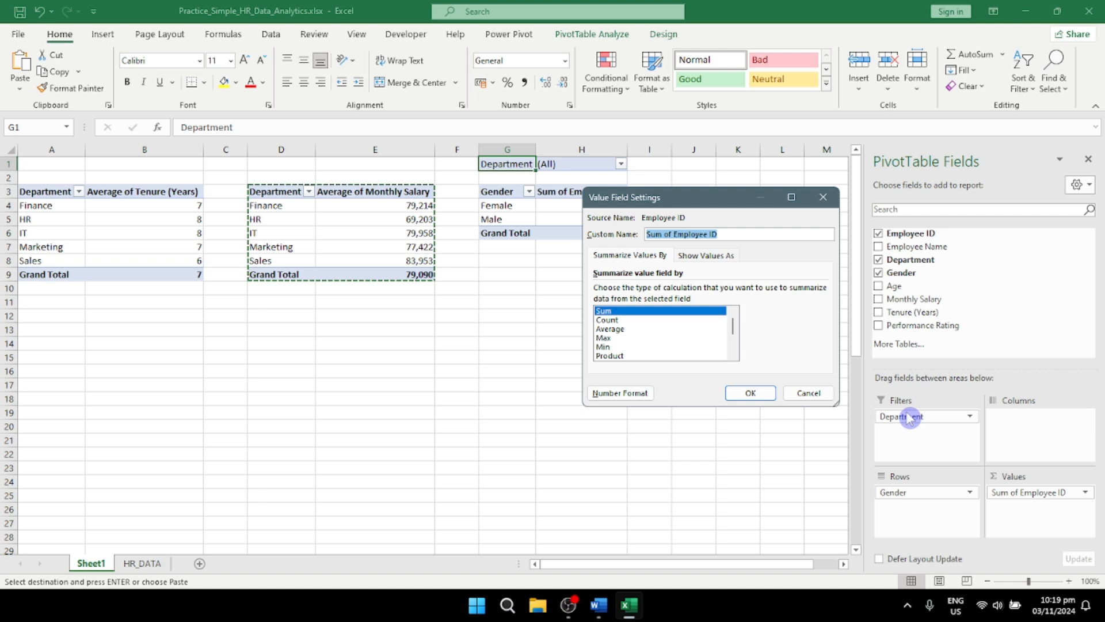
pyautogui.click(620, 319)
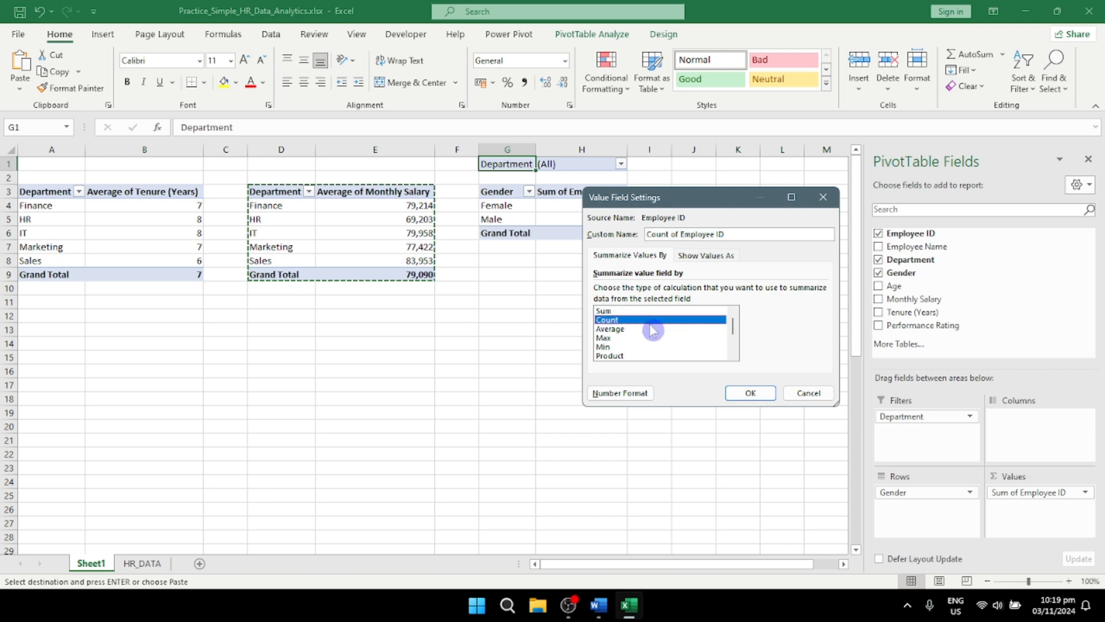
pyautogui.click(750, 393)
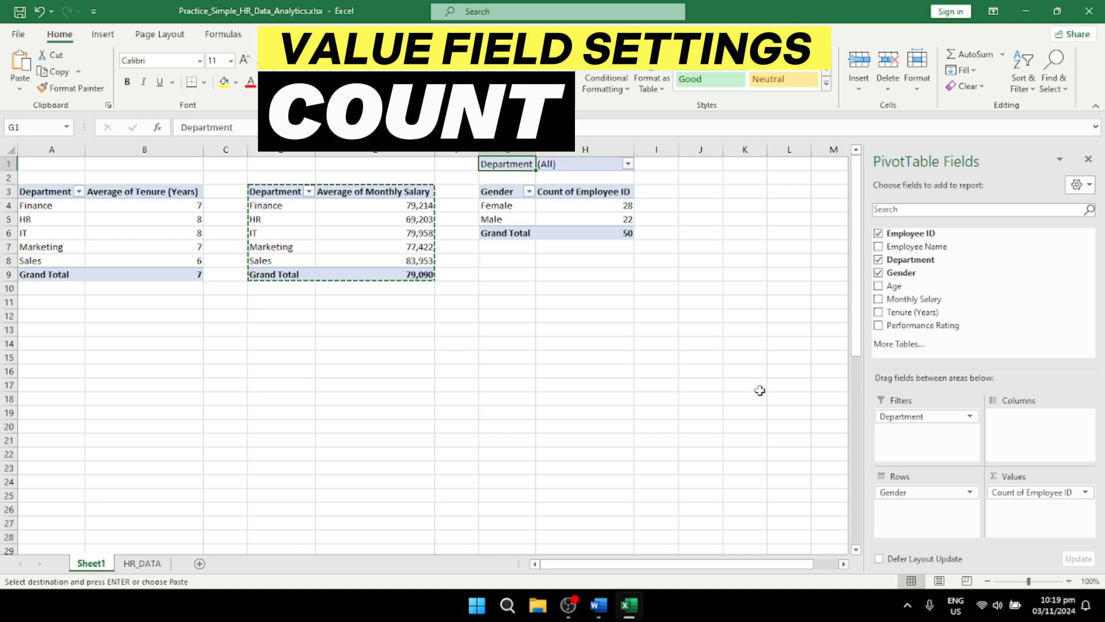
pyautogui.click(629, 165)
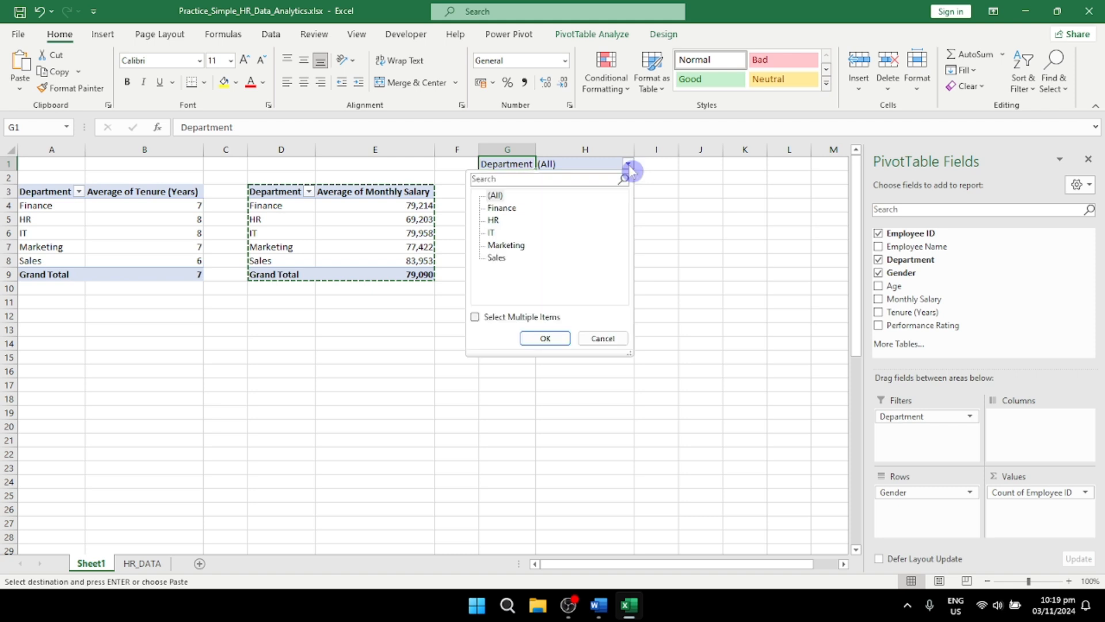
pyautogui.click(629, 165)
# Step: Paste the copied monthly salary PivotTable at A13 and replace its Monthly Salary values with Performance Rating
pyautogui.click(70, 331)
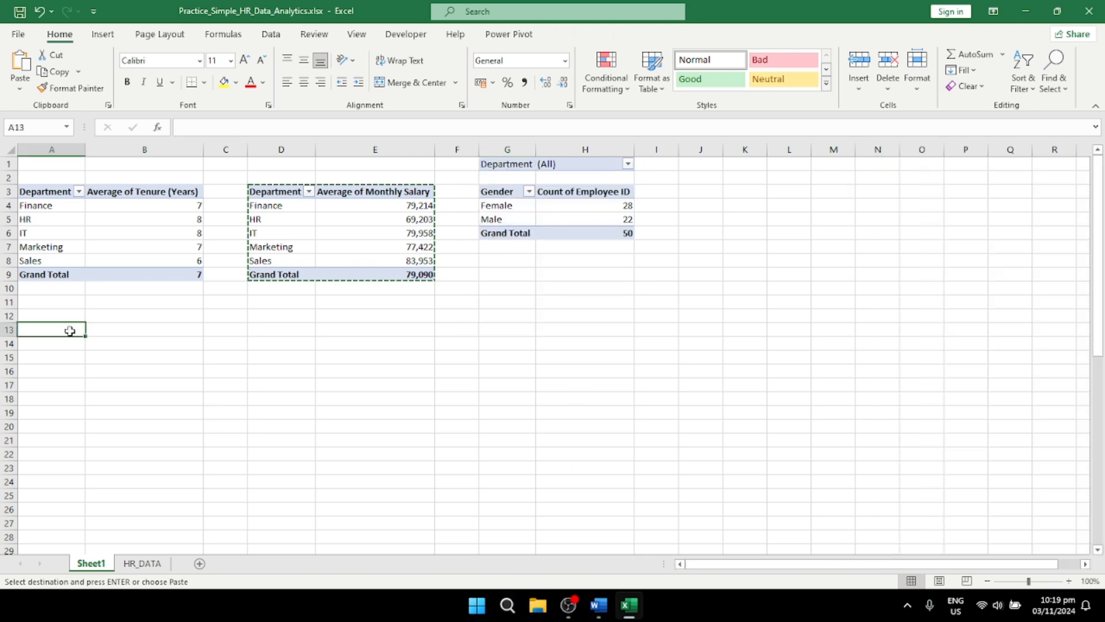
pyautogui.hotkey('ctrl', 'v')
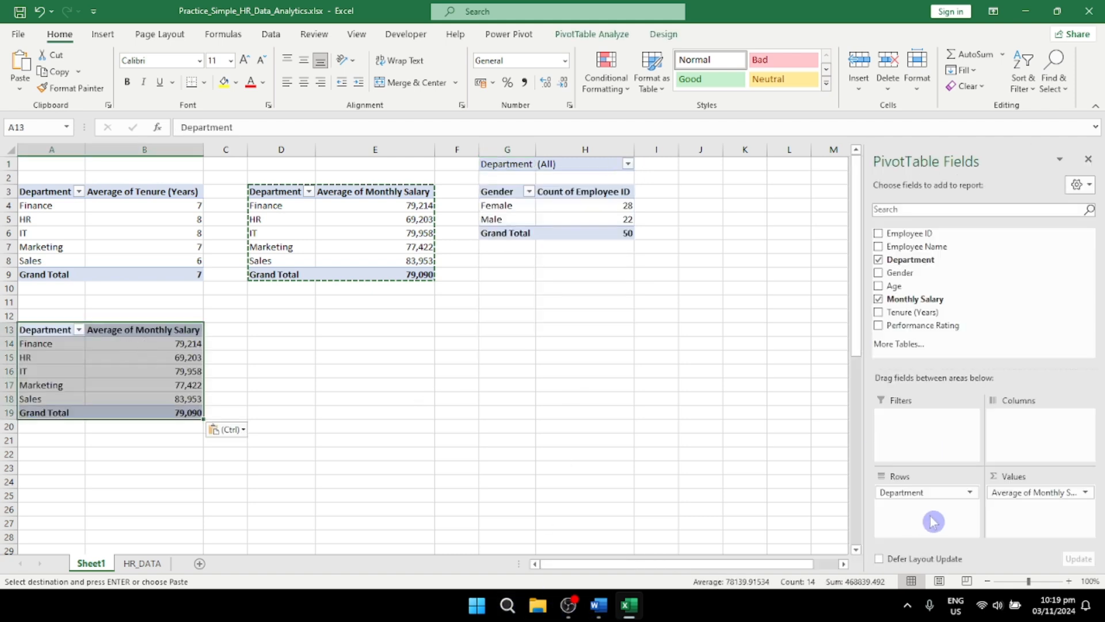
pyautogui.moveTo(1027, 496); pyautogui.dragTo(903, 395)
pyautogui.moveTo(926, 326); pyautogui.dragTo(1044, 521)
# Step: Summarize the Performance Rating values of the A13 PivotTable by Average
pyautogui.click(1087, 493)
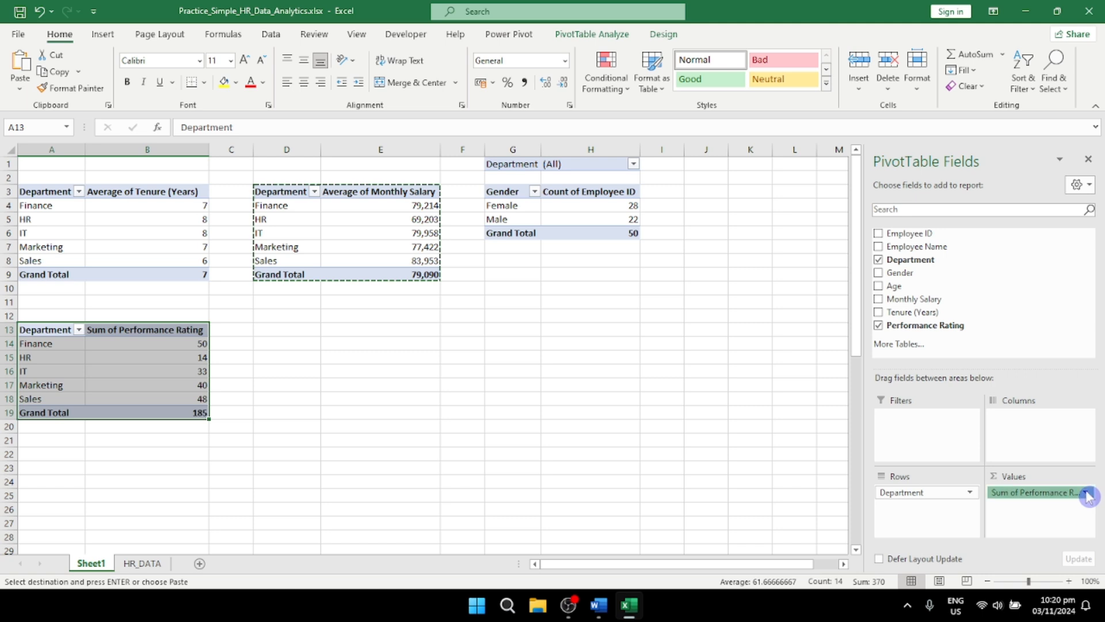
pyautogui.click(1064, 478)
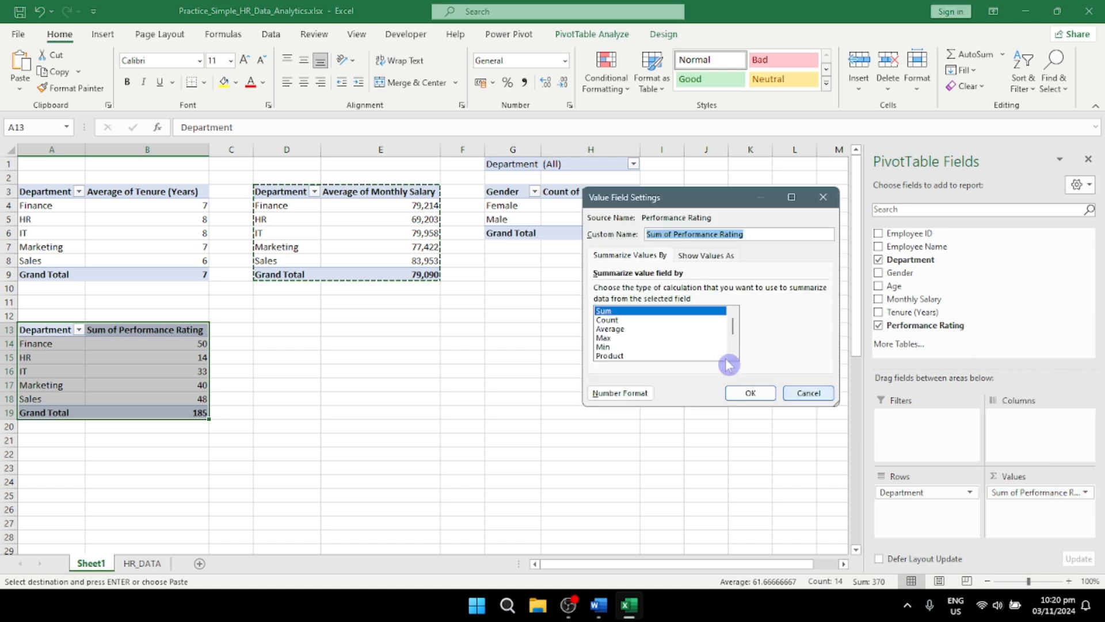
pyautogui.click(631, 329)
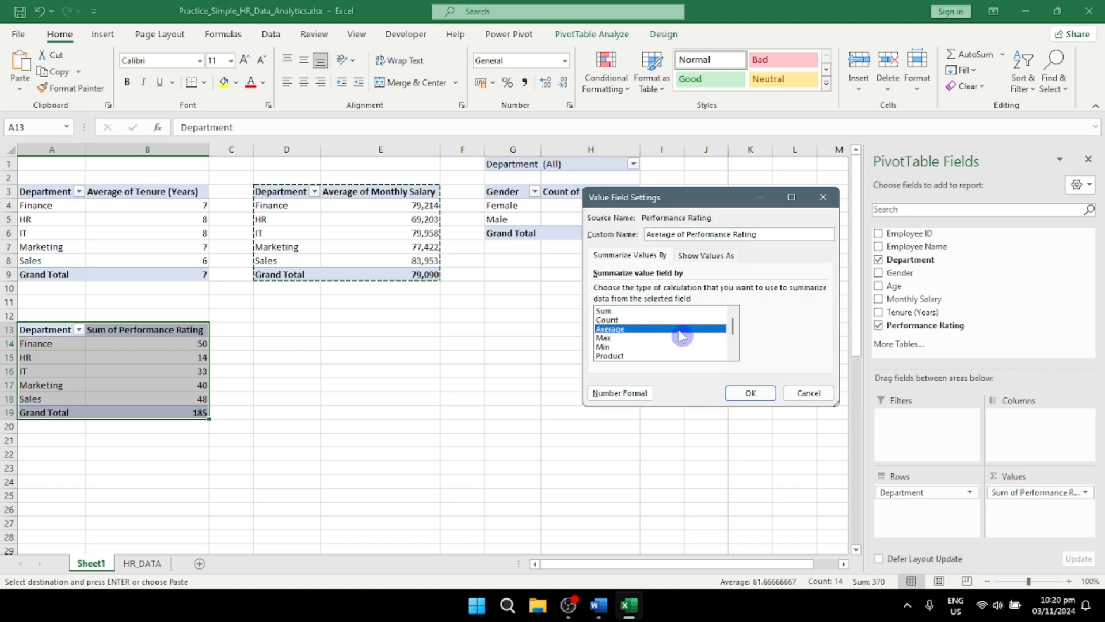
pyautogui.click(757, 392)
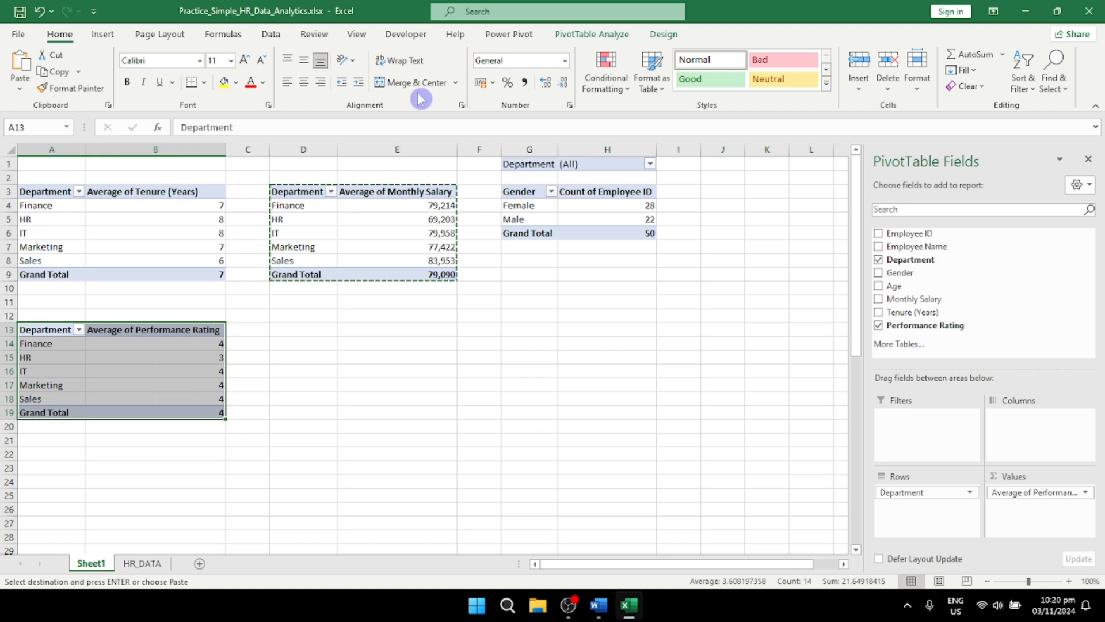
# Step: Insert a Clustered Bar PivotChart from the performance rating PivotTable and place it below the monthly salary table
pyautogui.click(114, 36)
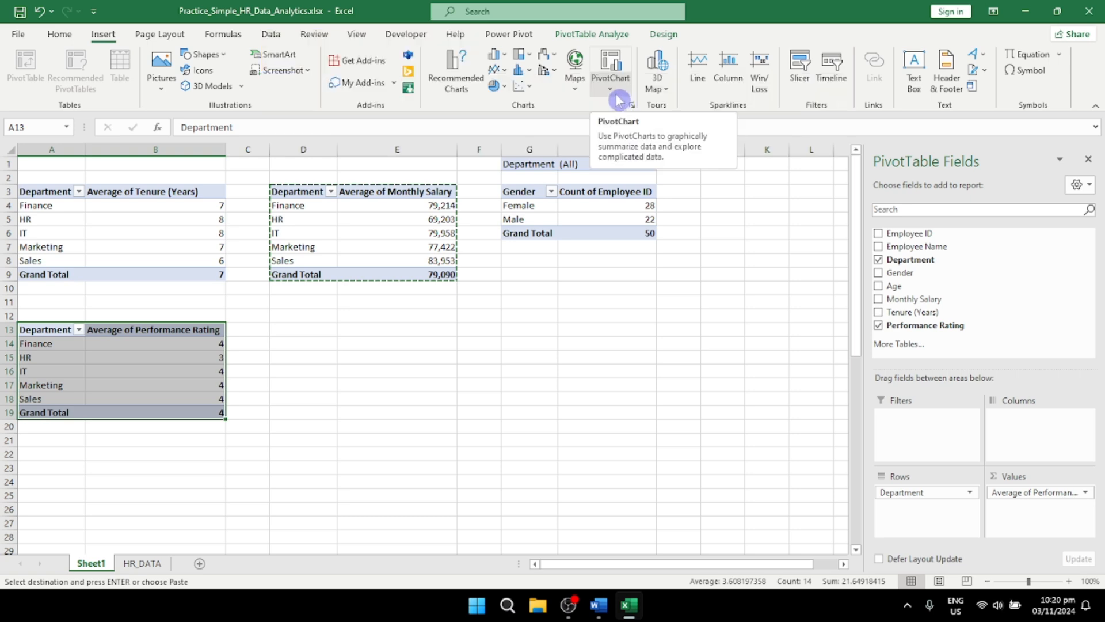
pyautogui.click(616, 98)
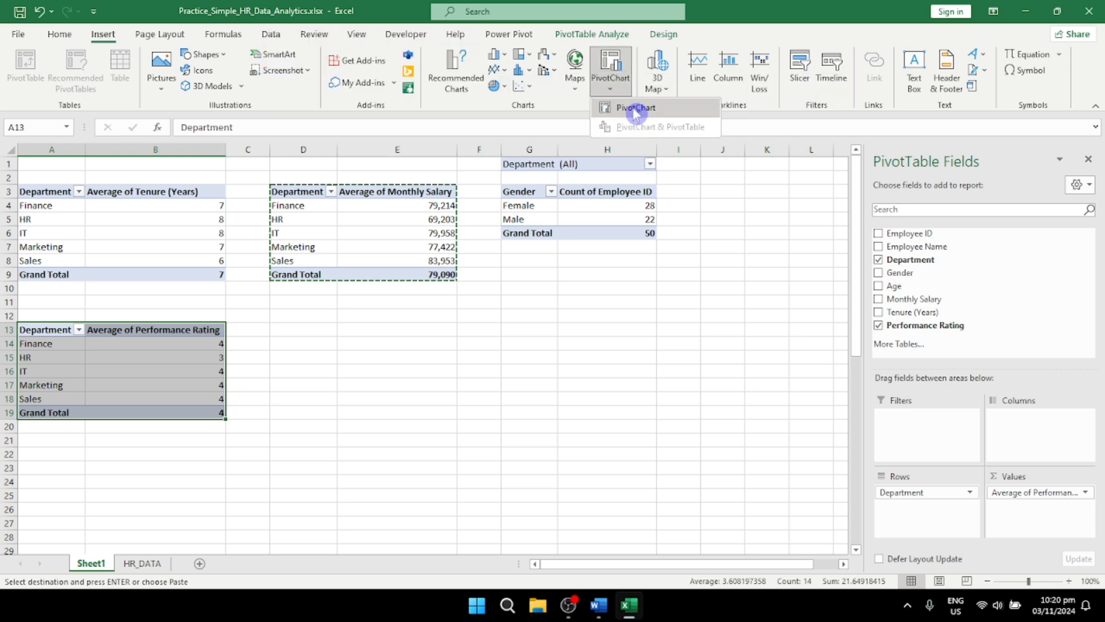
pyautogui.click(635, 109)
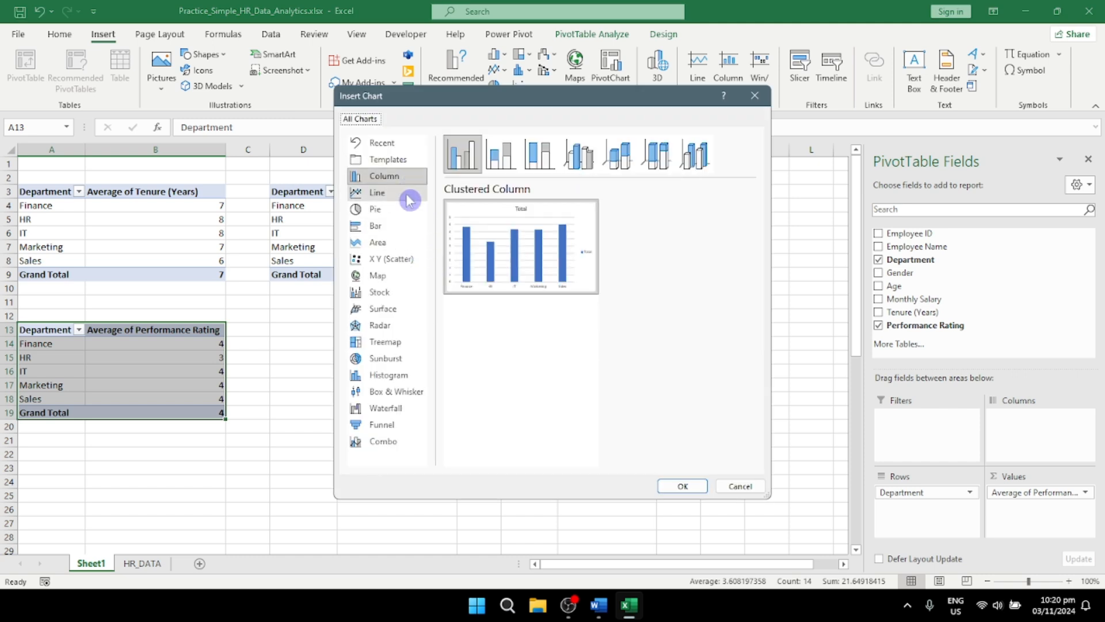
pyautogui.click(400, 230)
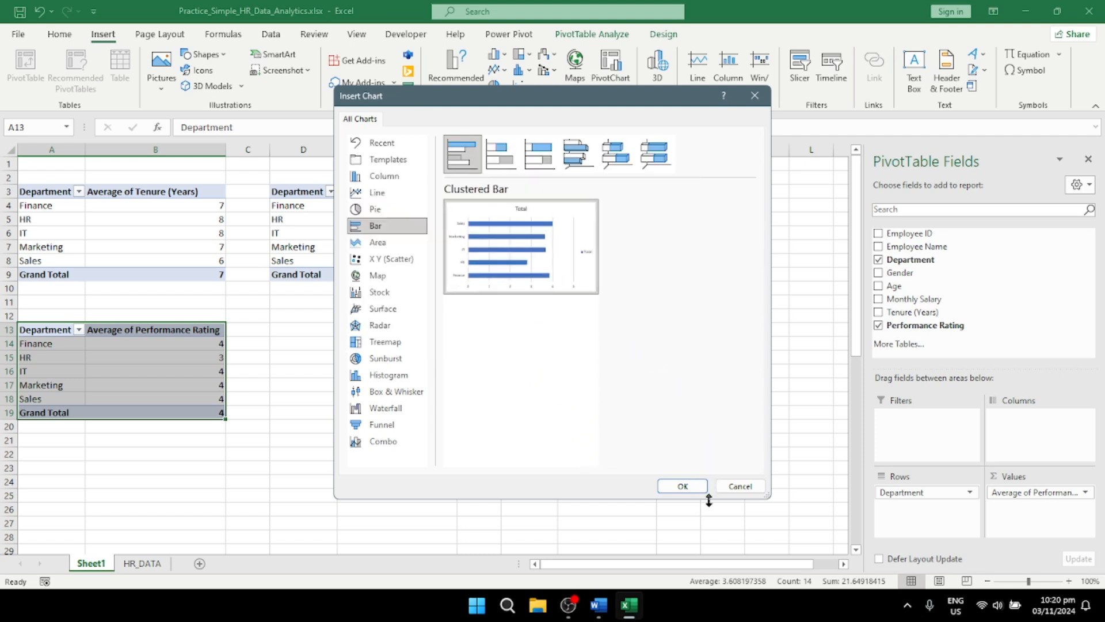
pyautogui.click(683, 487)
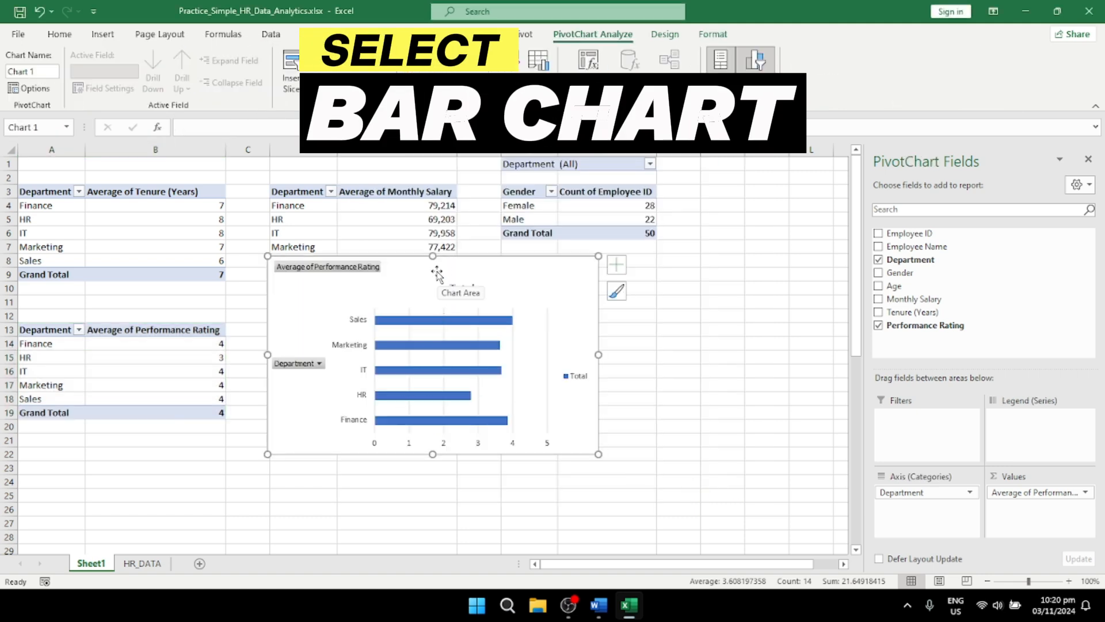
pyautogui.moveTo(437, 274); pyautogui.dragTo(433, 323)
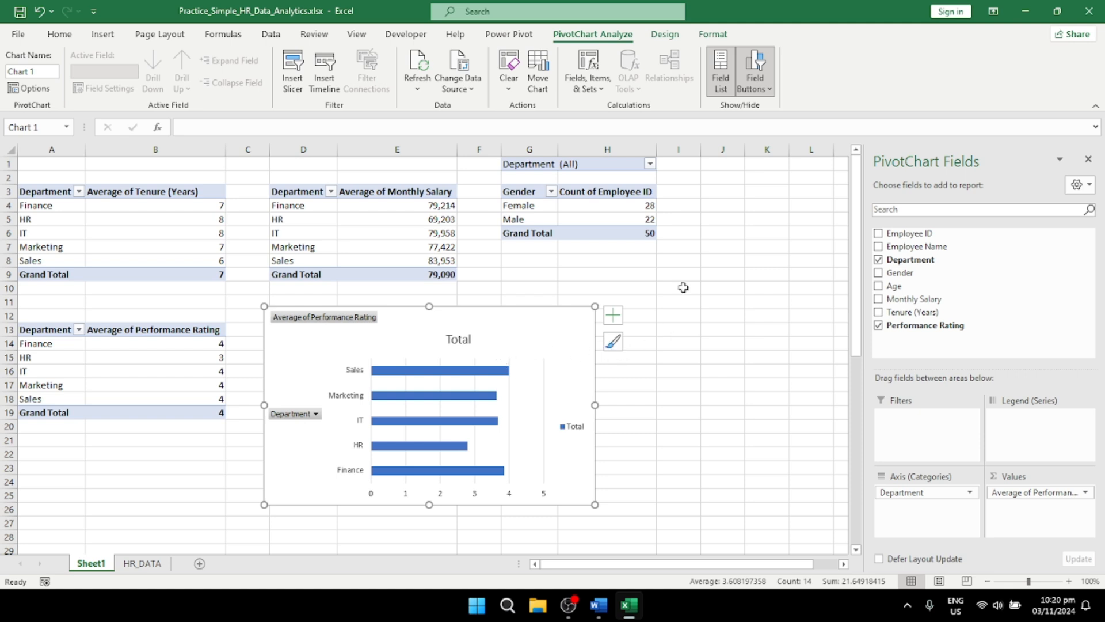
# Step: Remove the axes, legend and gridlines from the performance rating bar chart and add data labels
pyautogui.click(614, 349)
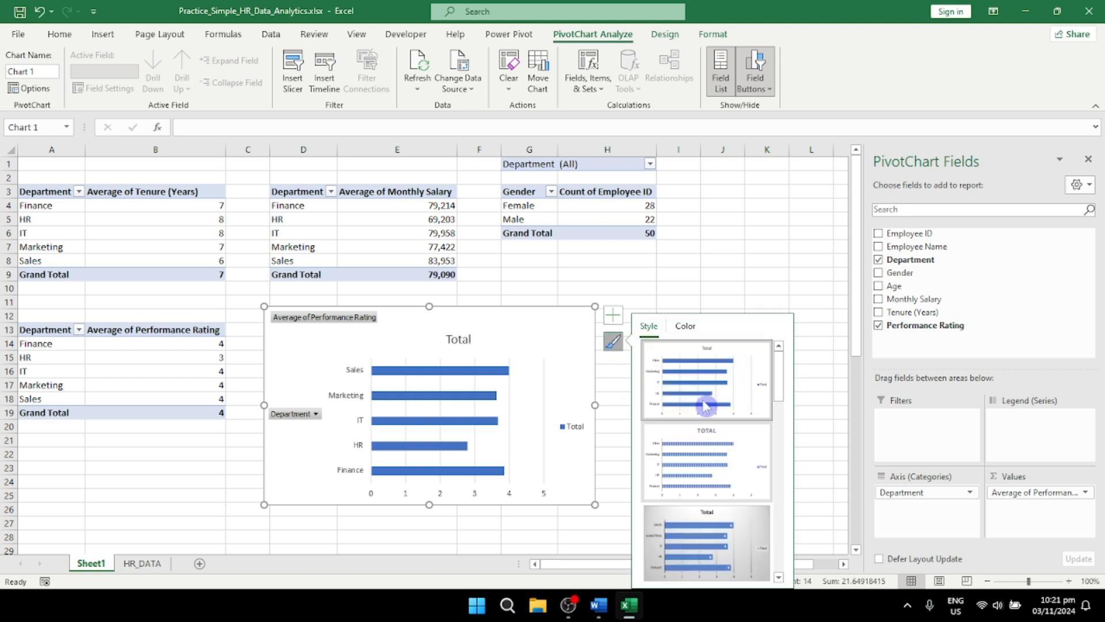
pyautogui.click(617, 322)
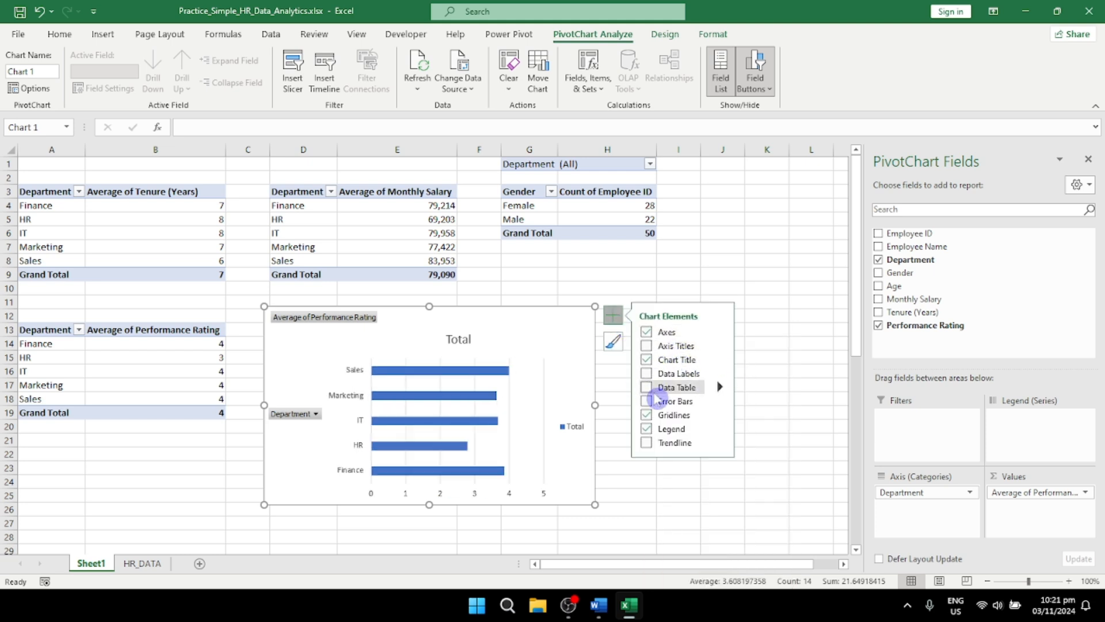
pyautogui.click(649, 333)
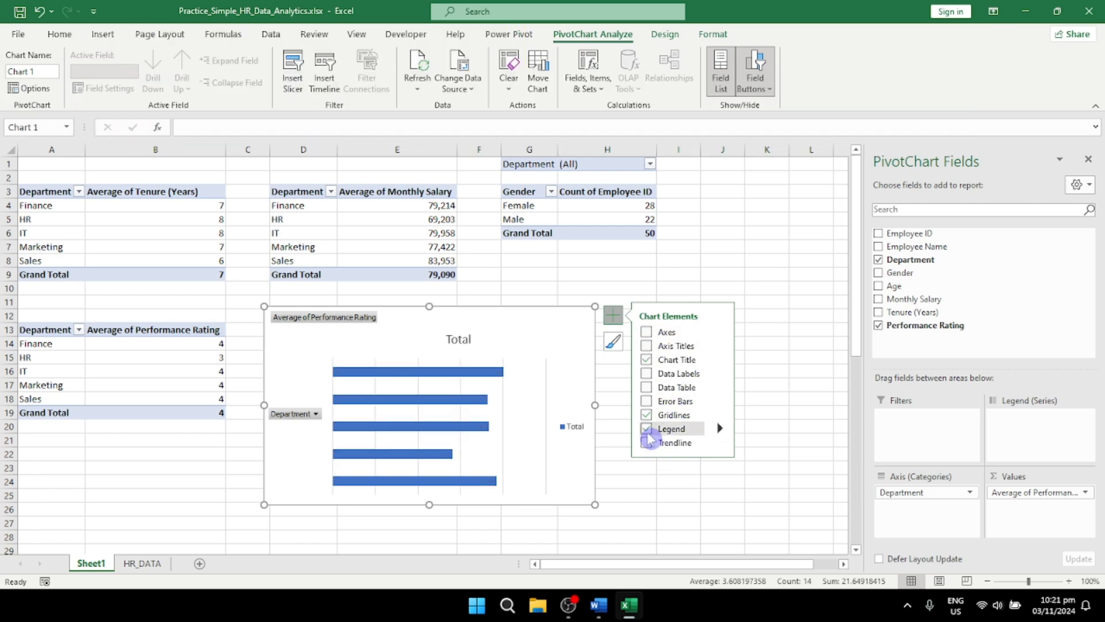
pyautogui.click(647, 430)
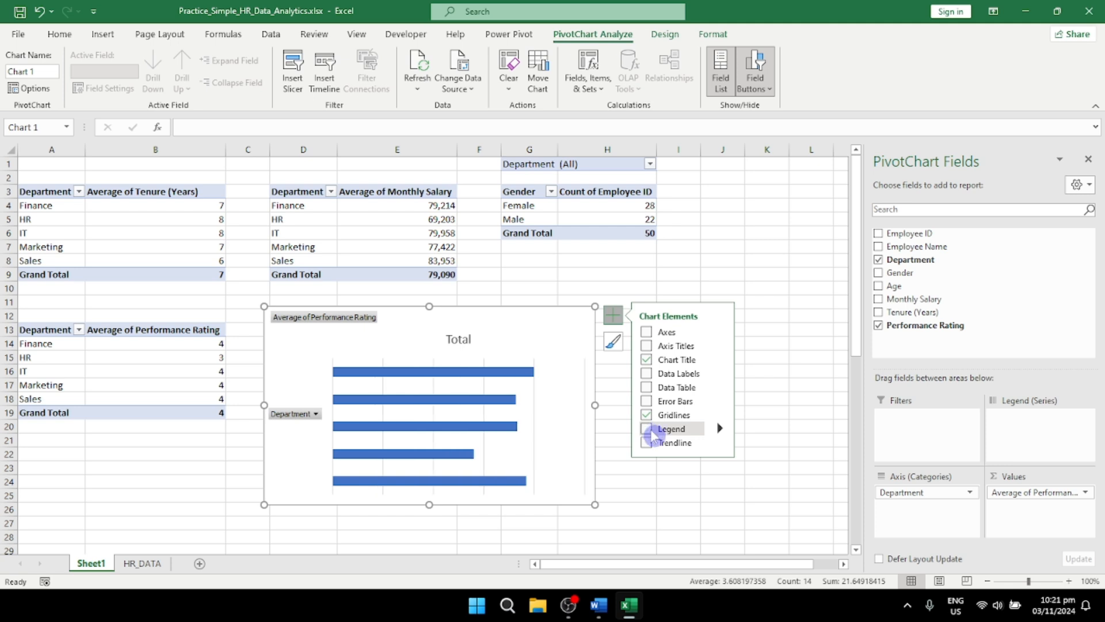
pyautogui.click(647, 429)
pyautogui.click(647, 429)
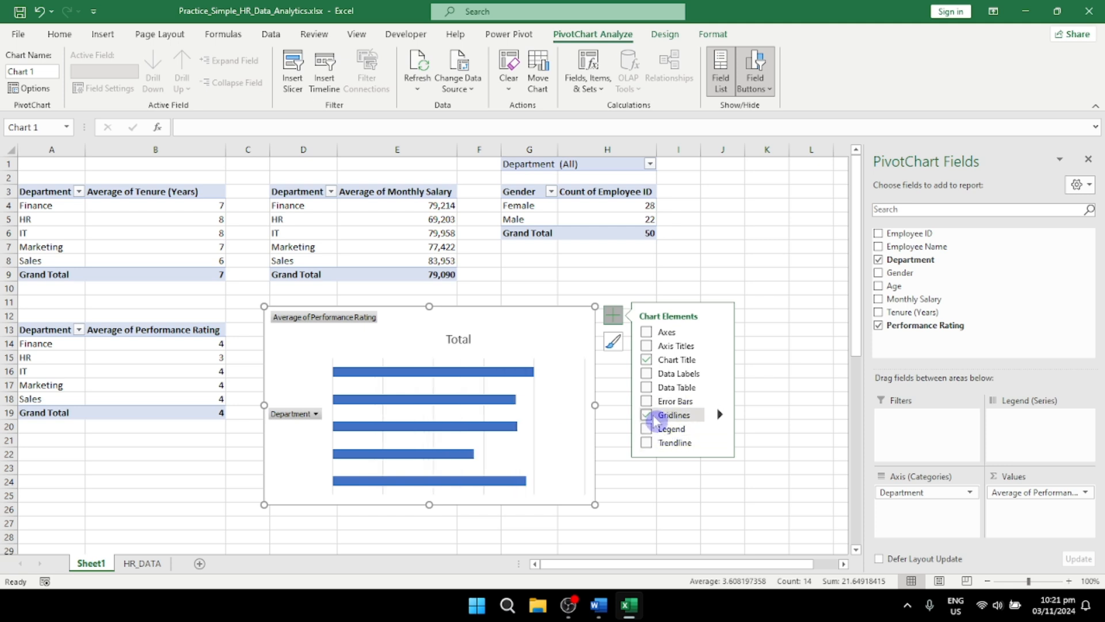
pyautogui.click(647, 416)
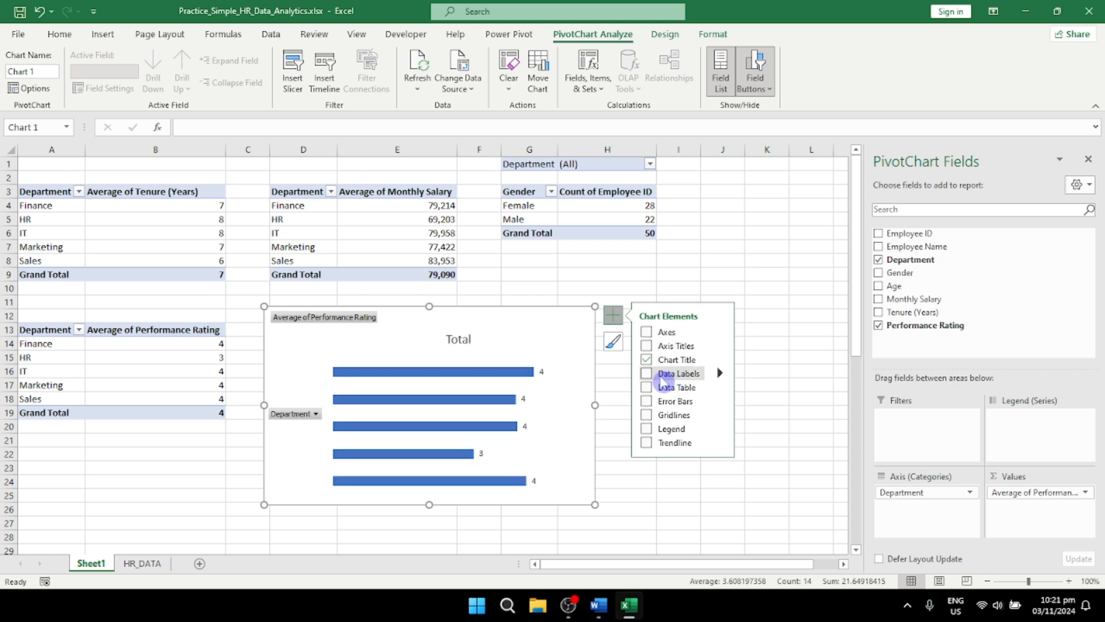
pyautogui.click(646, 374)
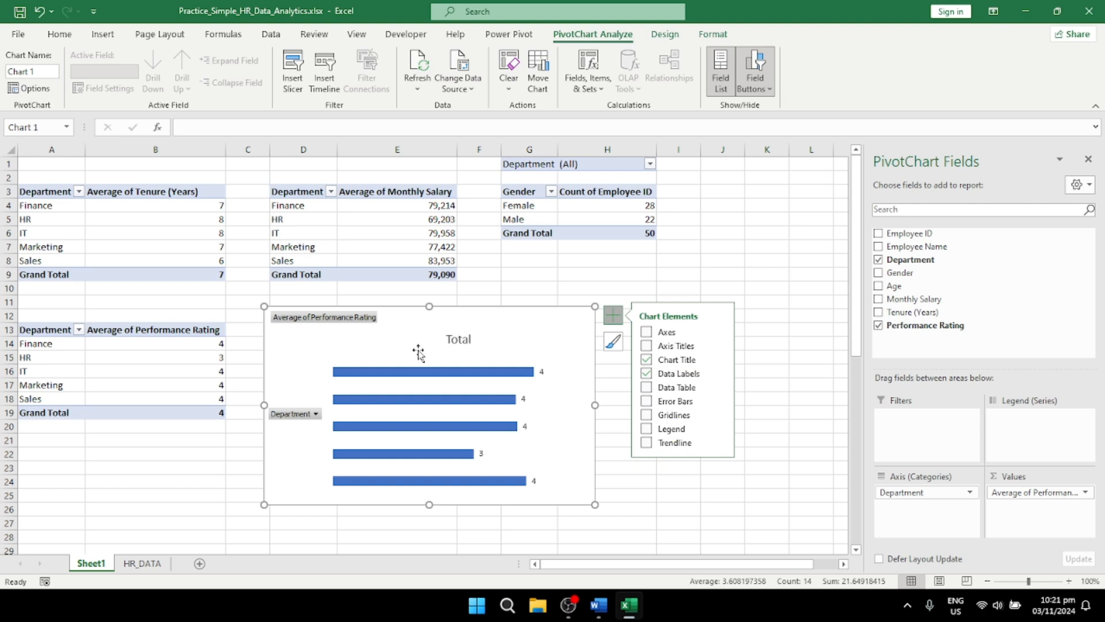
# Step: Hide the PivotChart field list and the Average of Performance Rating value field button on the chart
pyautogui.rightClick(413, 326)
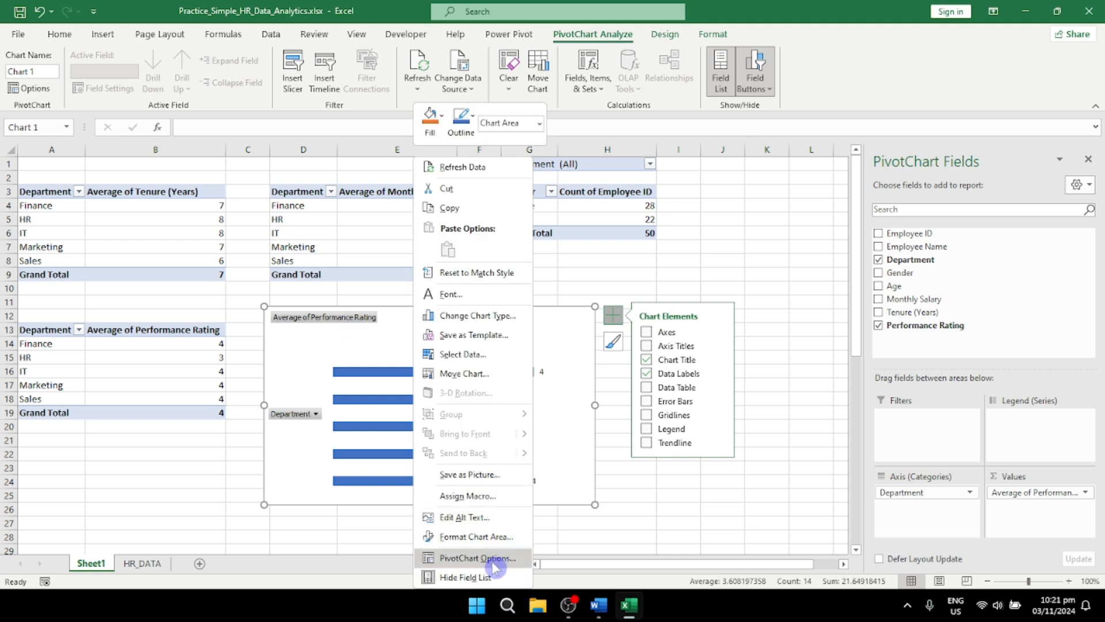
pyautogui.click(494, 580)
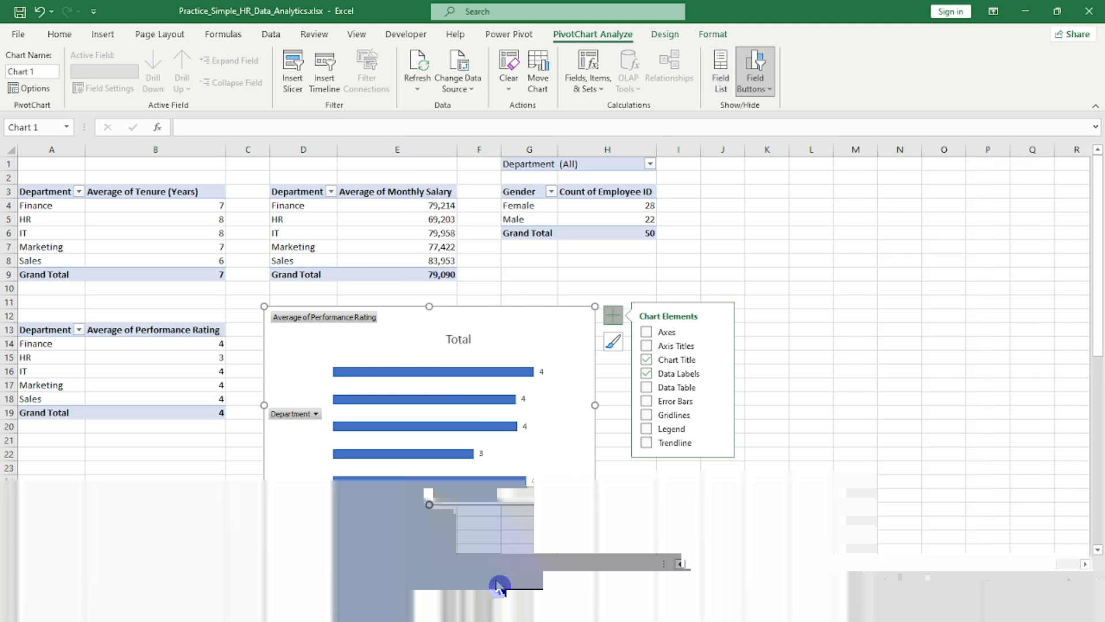
pyautogui.rightClick(326, 318)
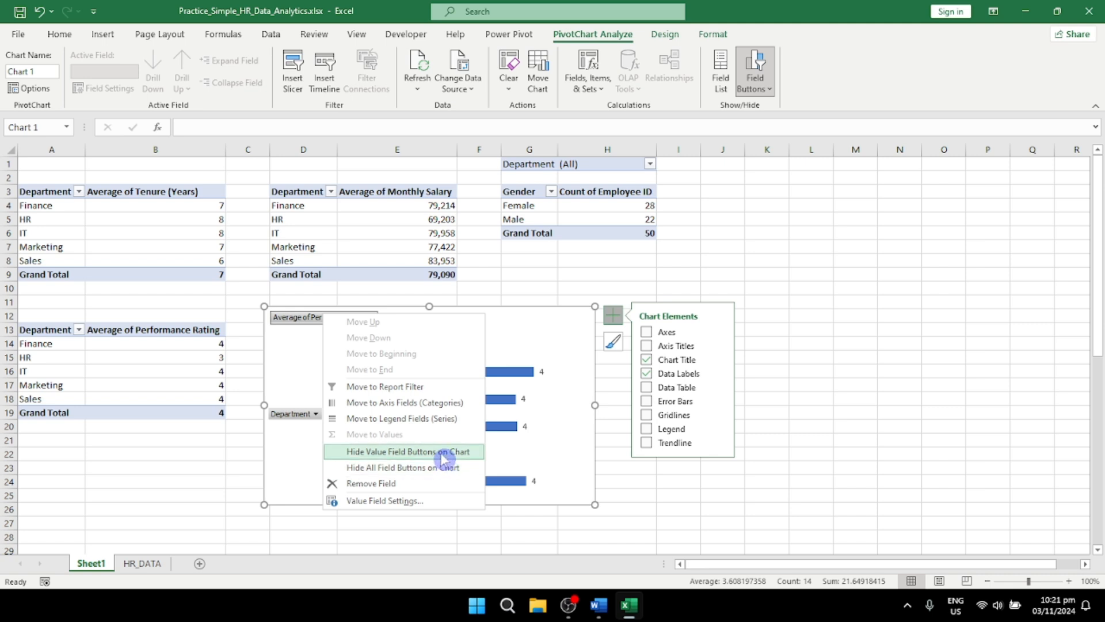
pyautogui.click(444, 452)
pyautogui.rightClick(301, 407)
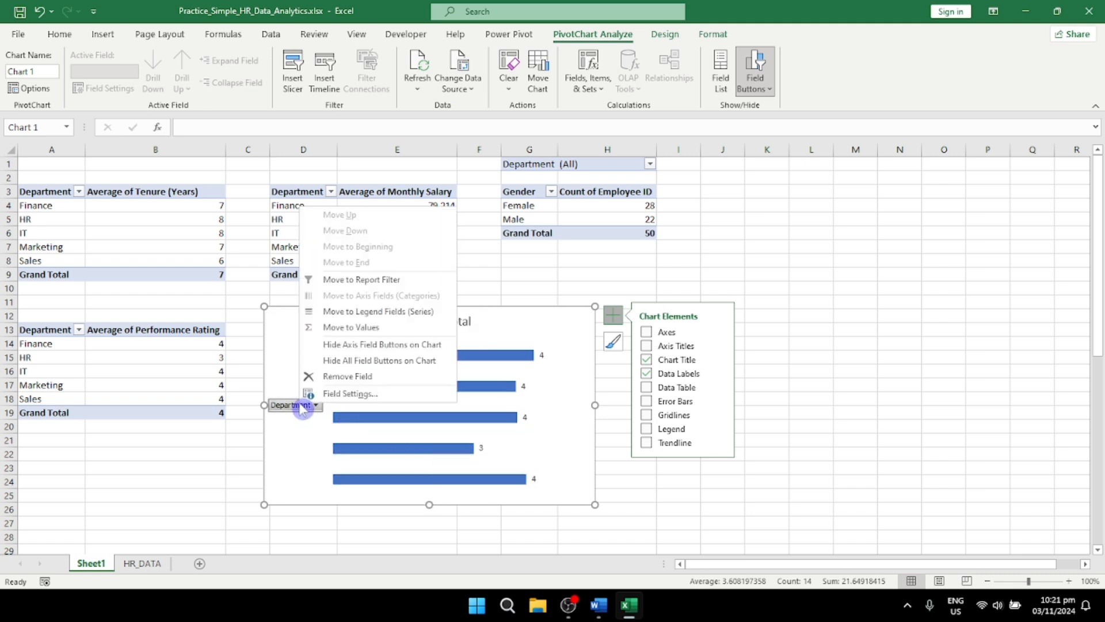
pyautogui.click(397, 369)
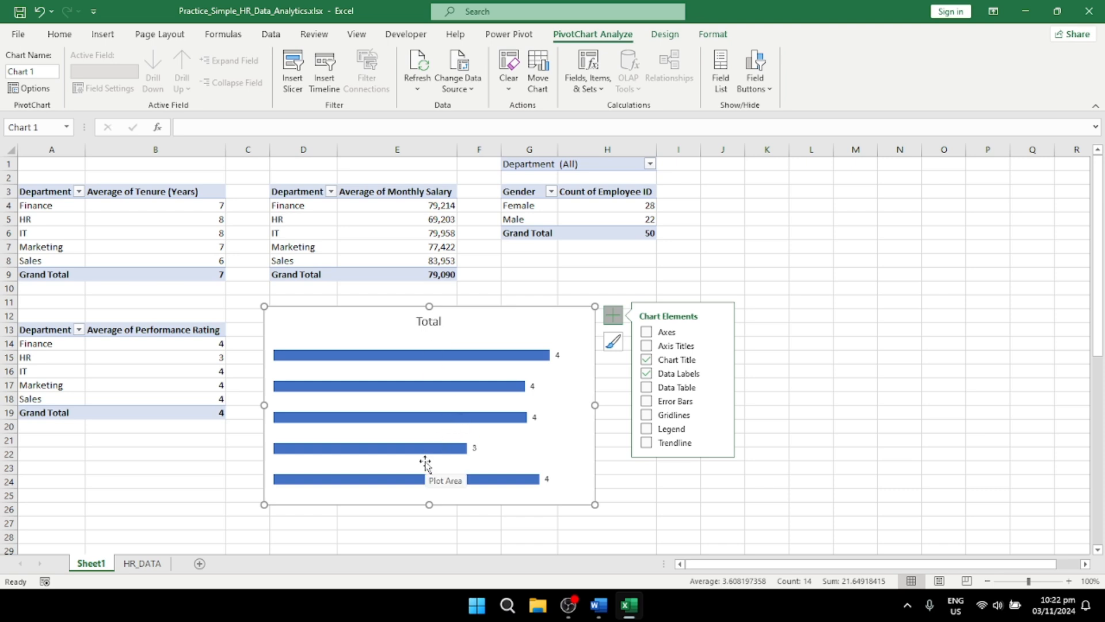
pyautogui.hotkey('ctrl', 'z')
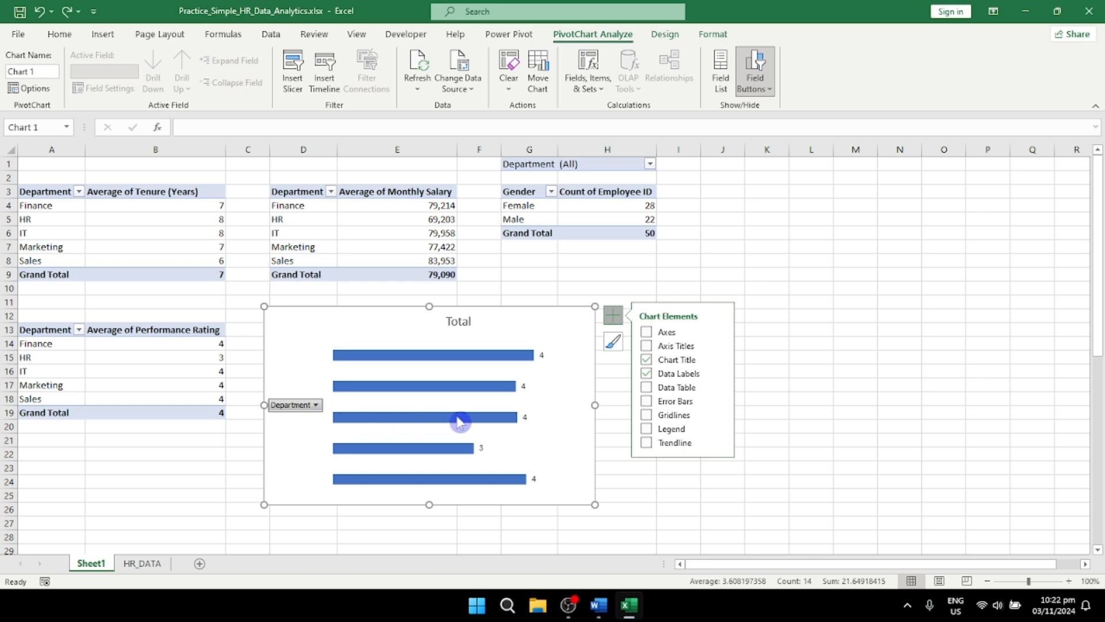
# Step: Turn the bar chart's axes back on and hide its Department axis field button
pyautogui.click(648, 389)
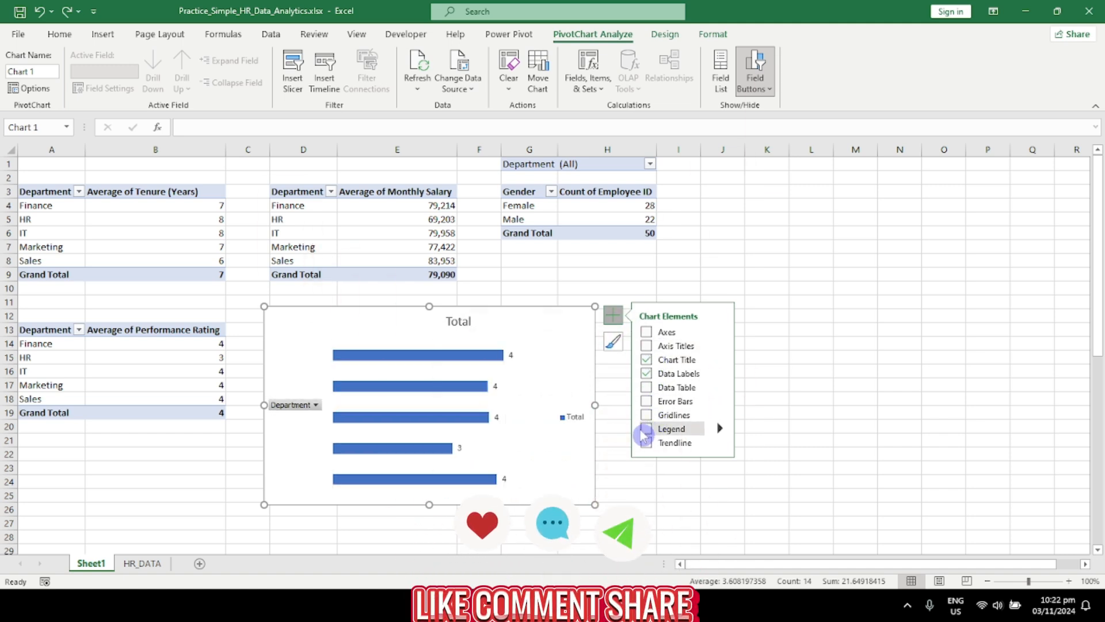
pyautogui.click(646, 332)
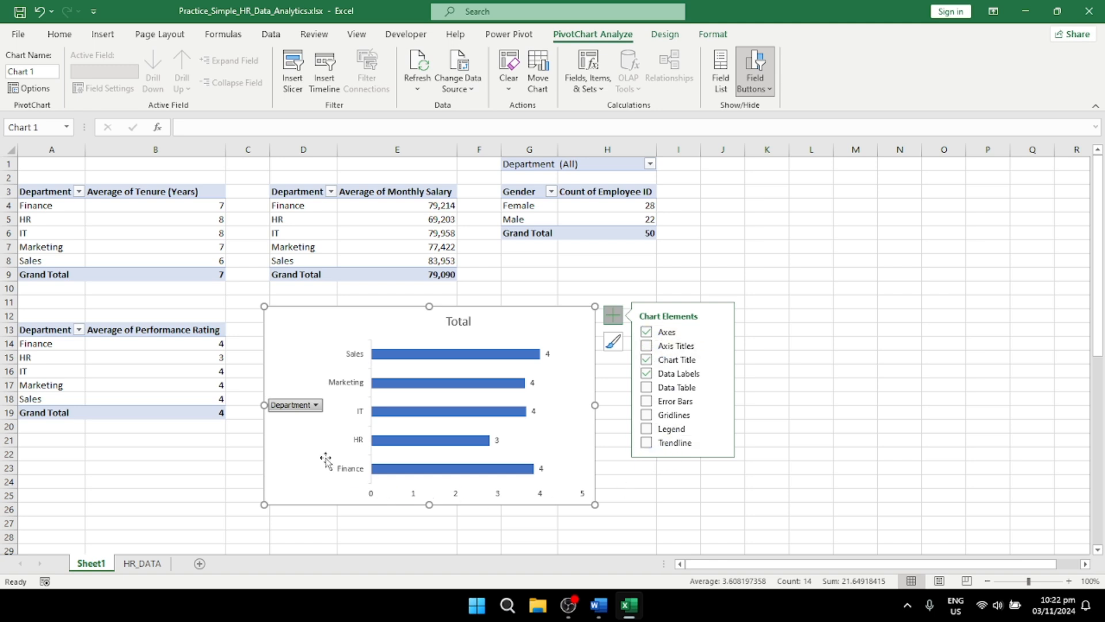
pyautogui.rightClick(302, 409)
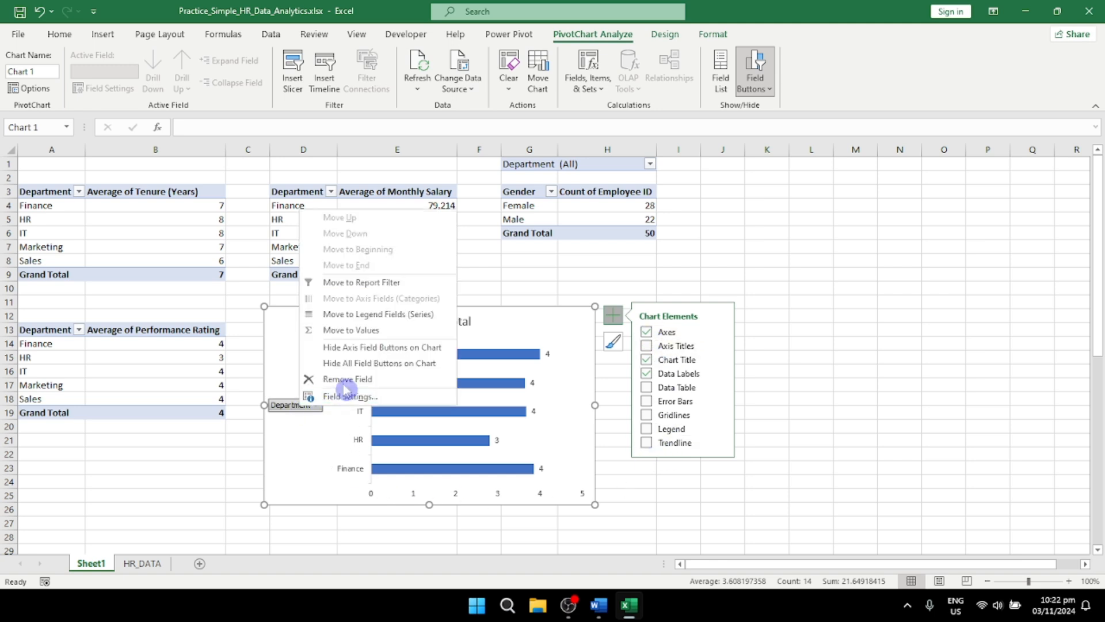
pyautogui.click(364, 353)
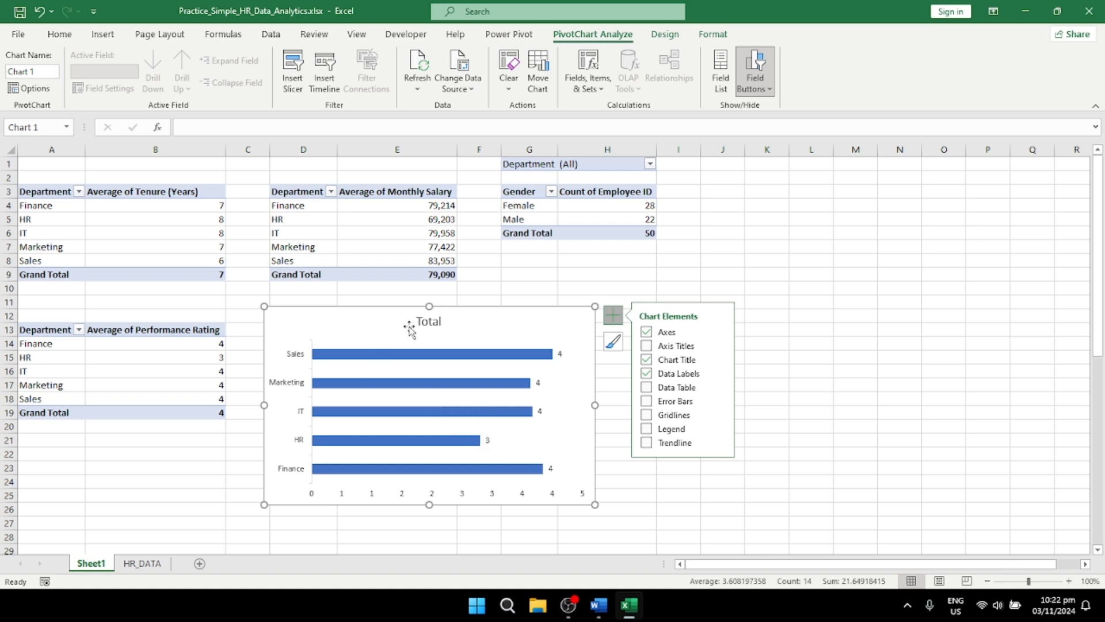
pyautogui.doubleClick(438, 319)
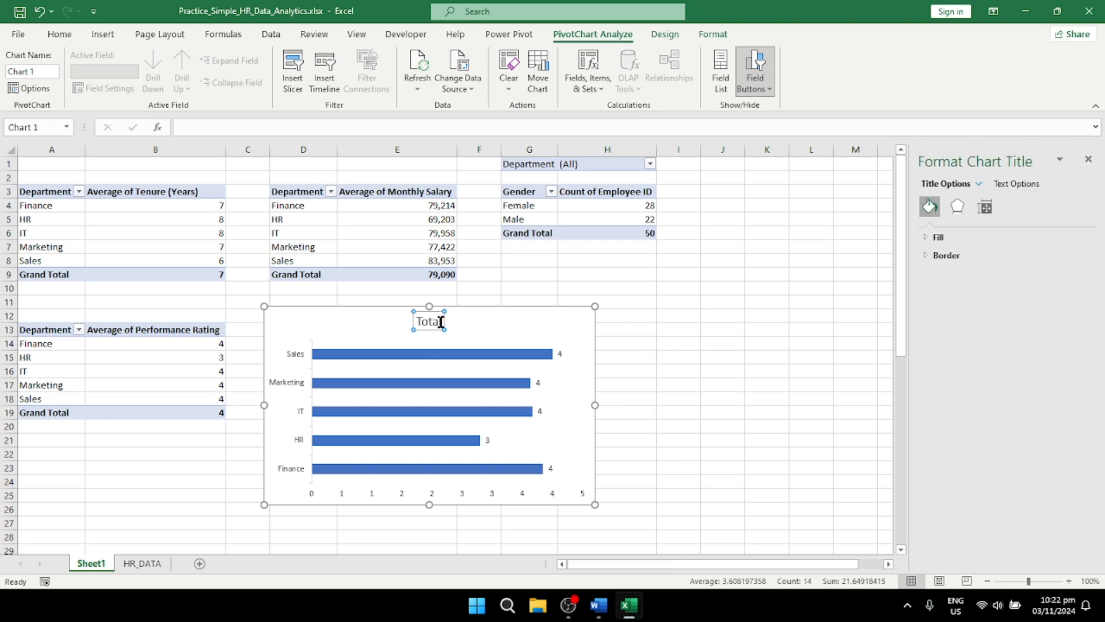
pyautogui.click(388, 320)
pyautogui.write('Performance')
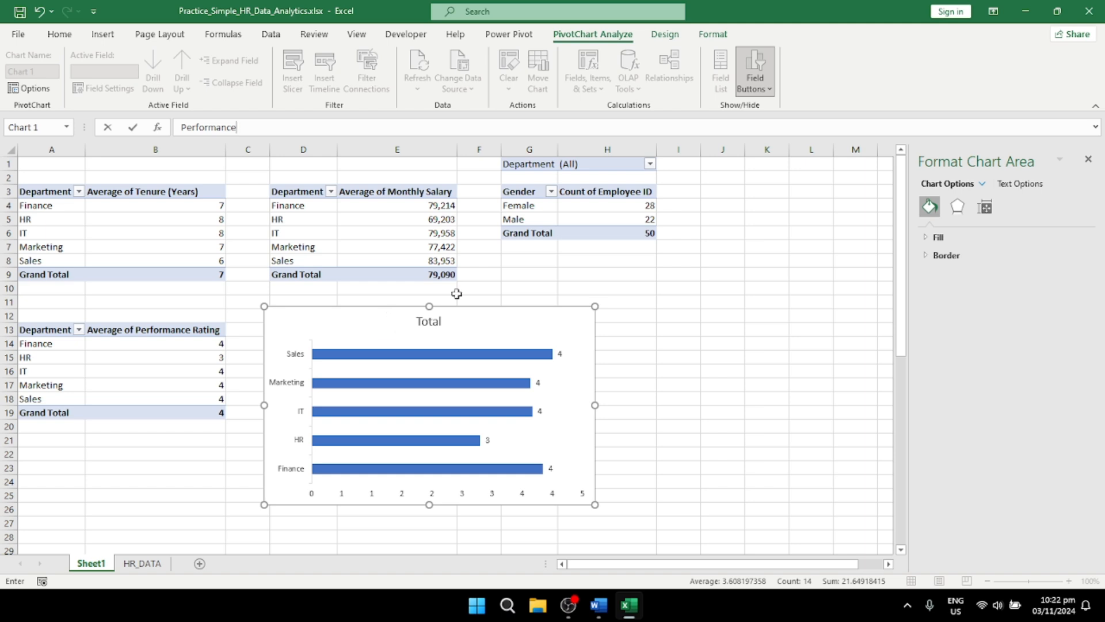
# Step: Replace the performance rating bar chart's title with "Performance by Department"
pyautogui.click(430, 321)
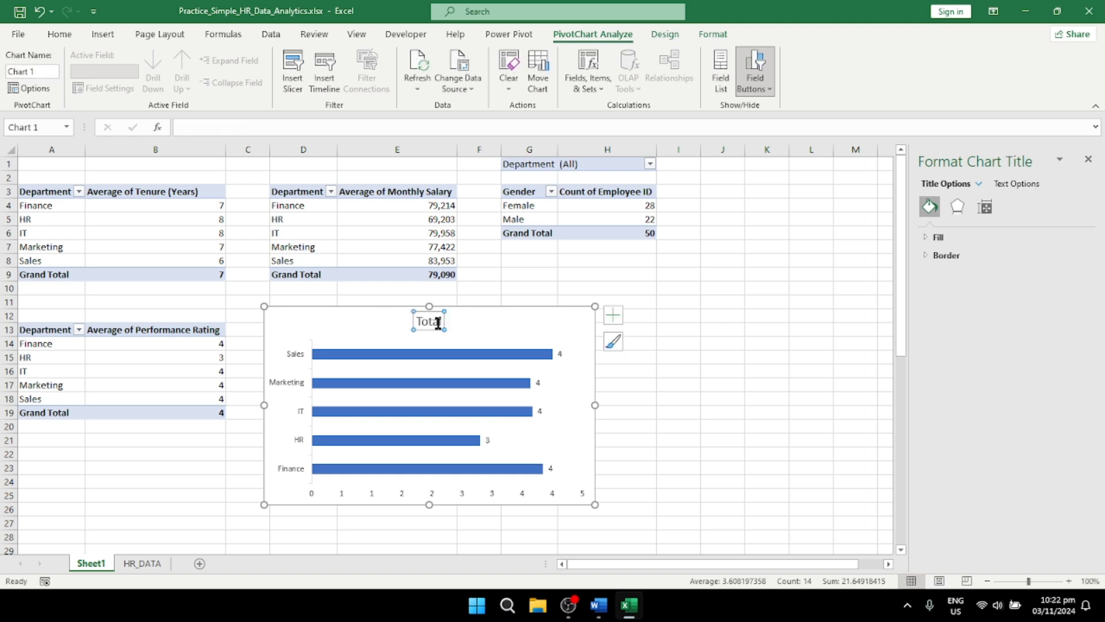
pyautogui.click(439, 322)
pyautogui.doubleClick(431, 330)
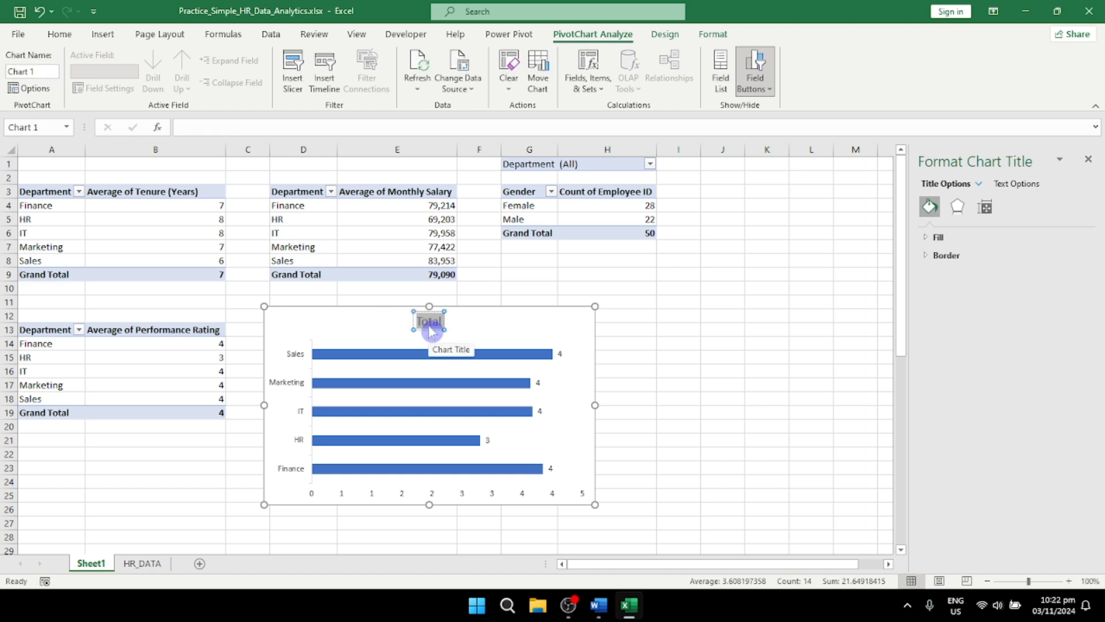
pyautogui.write('Performance')
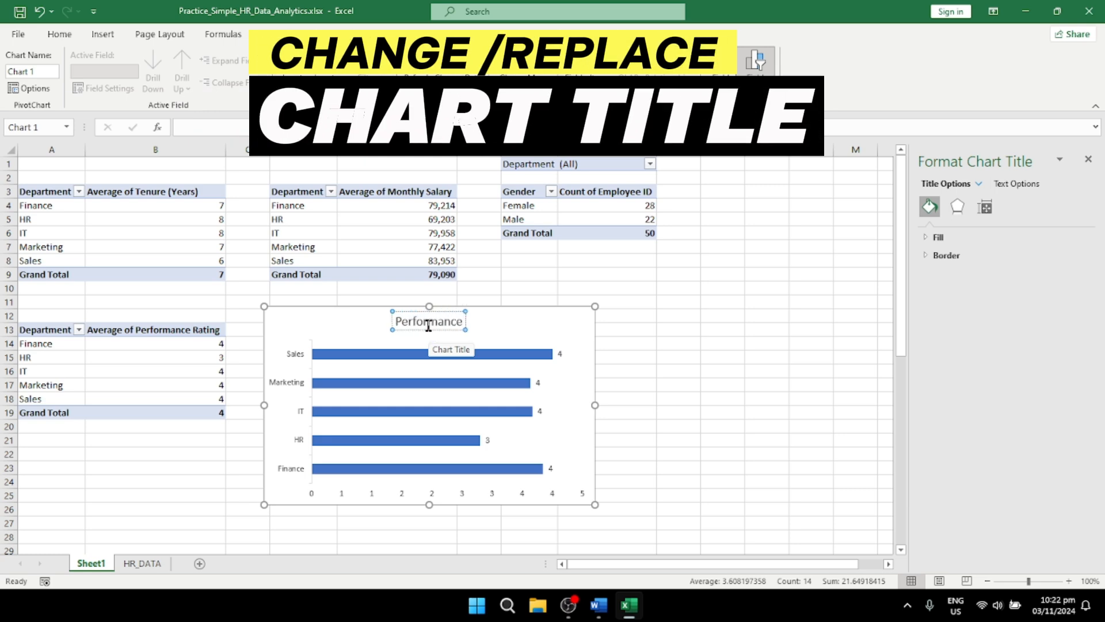
pyautogui.write(' by Depa')
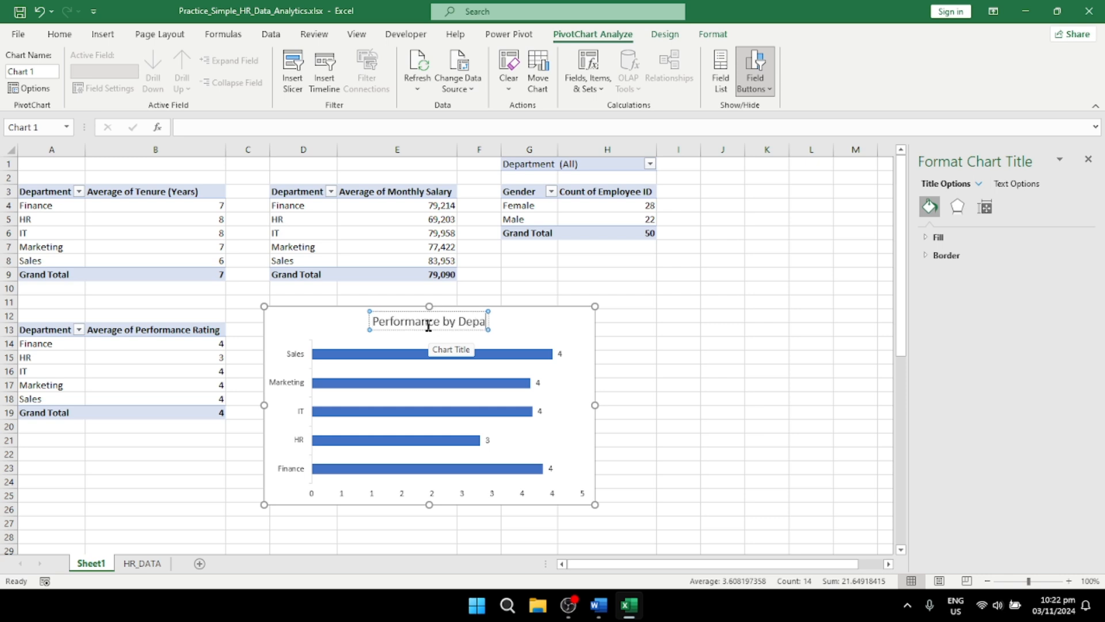
pyautogui.write('rtment')
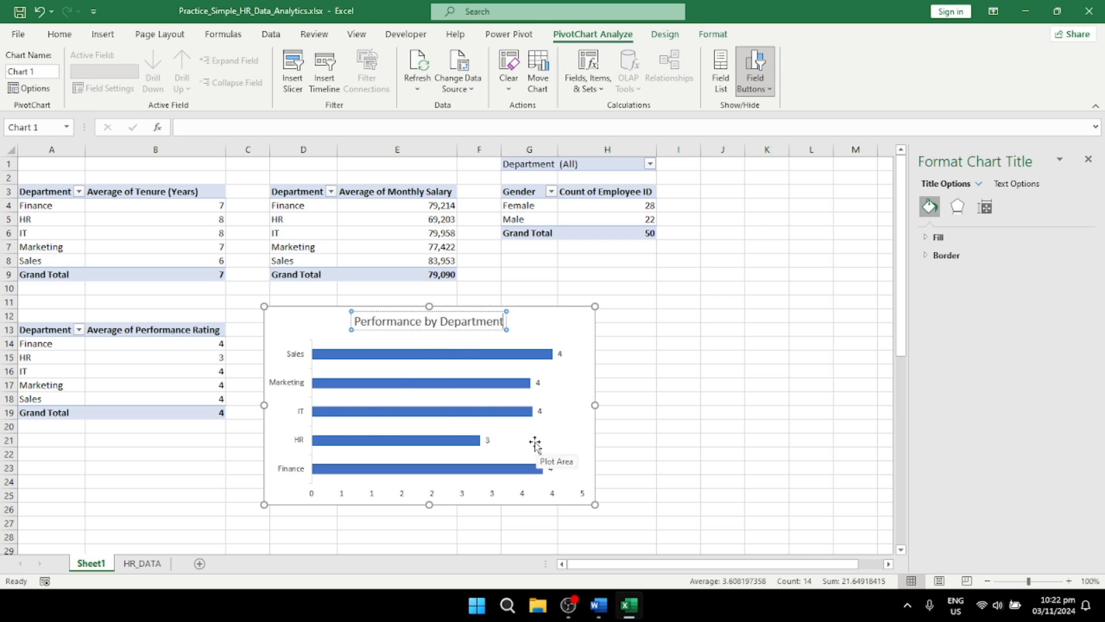
pyautogui.click(533, 322)
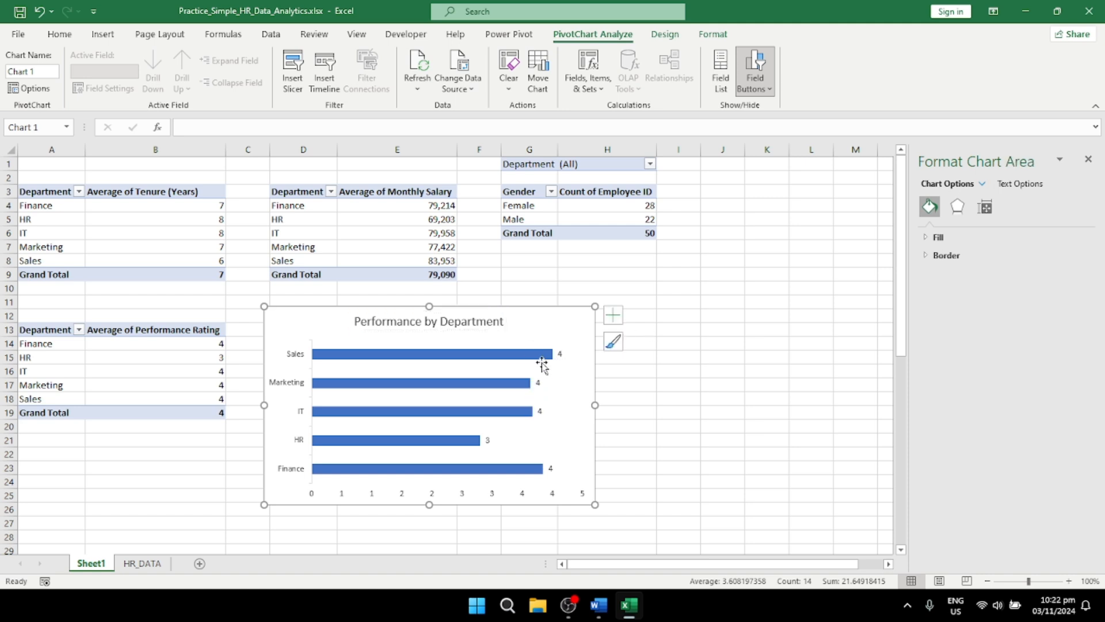
# Step: Rename Sheet1 as Pivot_Table and reorder the sheets so HR_DATA comes before it
pyautogui.doubleClick(92, 564)
pyautogui.write('P')
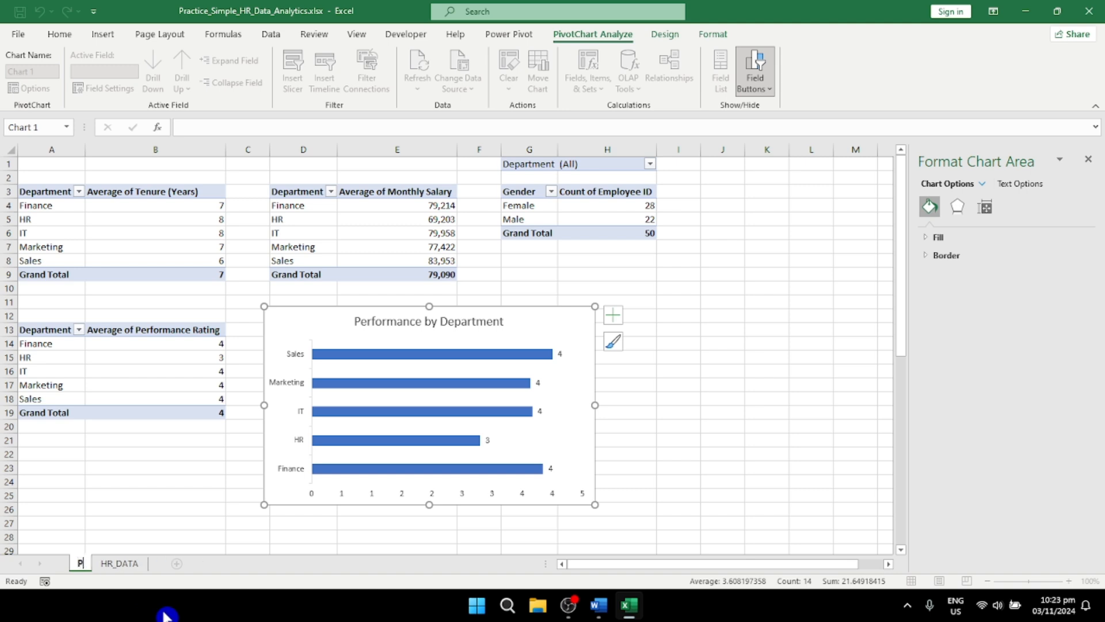
pyautogui.write('ivot Tab')
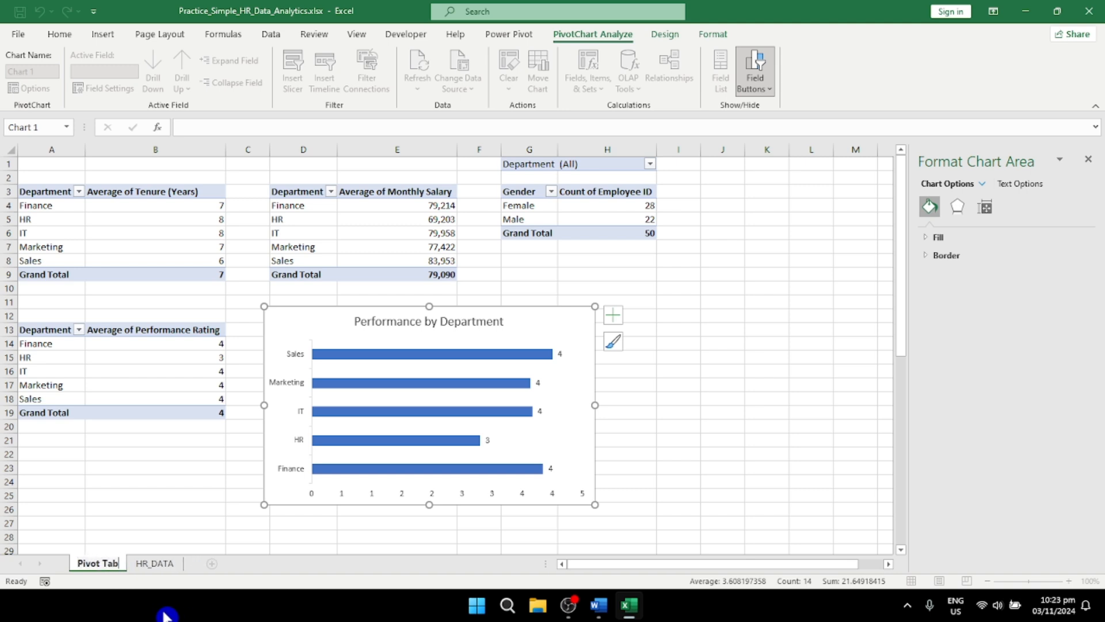
pyautogui.press('BackSpace')
pyautogui.press('BackSpace')
pyautogui.press('BackSpace')
pyautogui.press('BackSpace')
pyautogui.write('_Table')
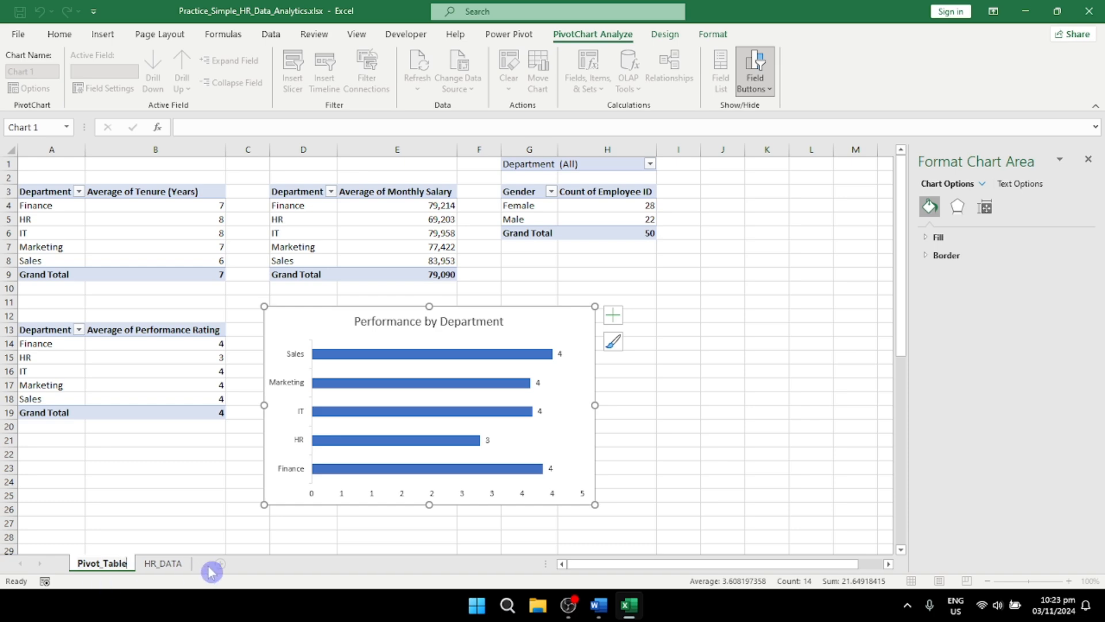
pyautogui.click(159, 563)
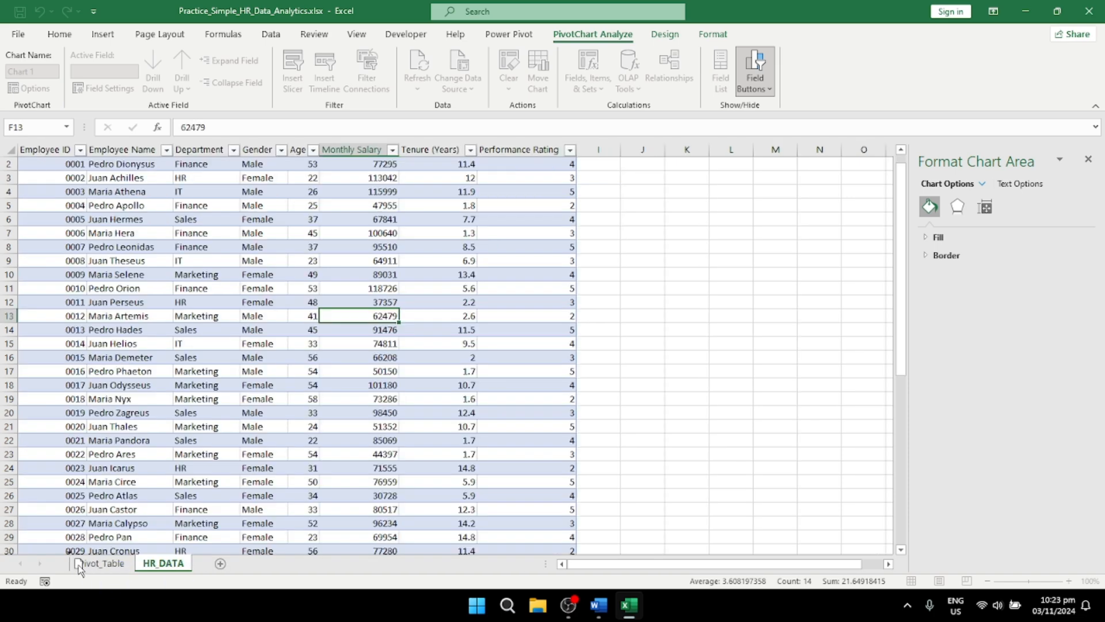
pyautogui.moveTo(68, 567); pyautogui.dragTo(68, 566)
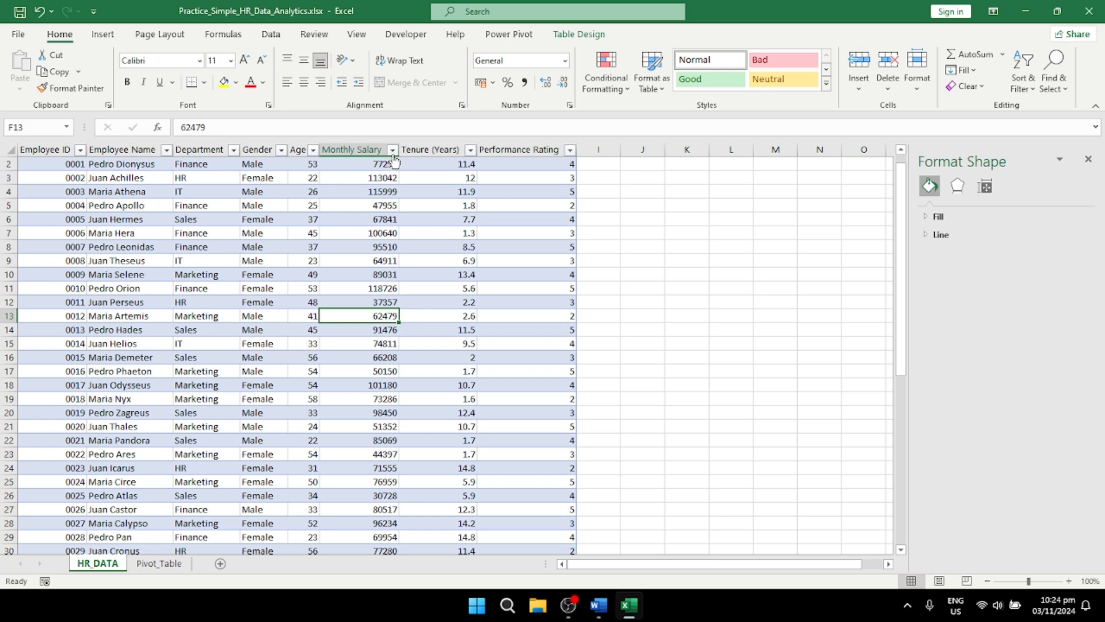
# Step: Filter the Department column of the HR_DATA table to show only Finance and IT
pyautogui.click(232, 150)
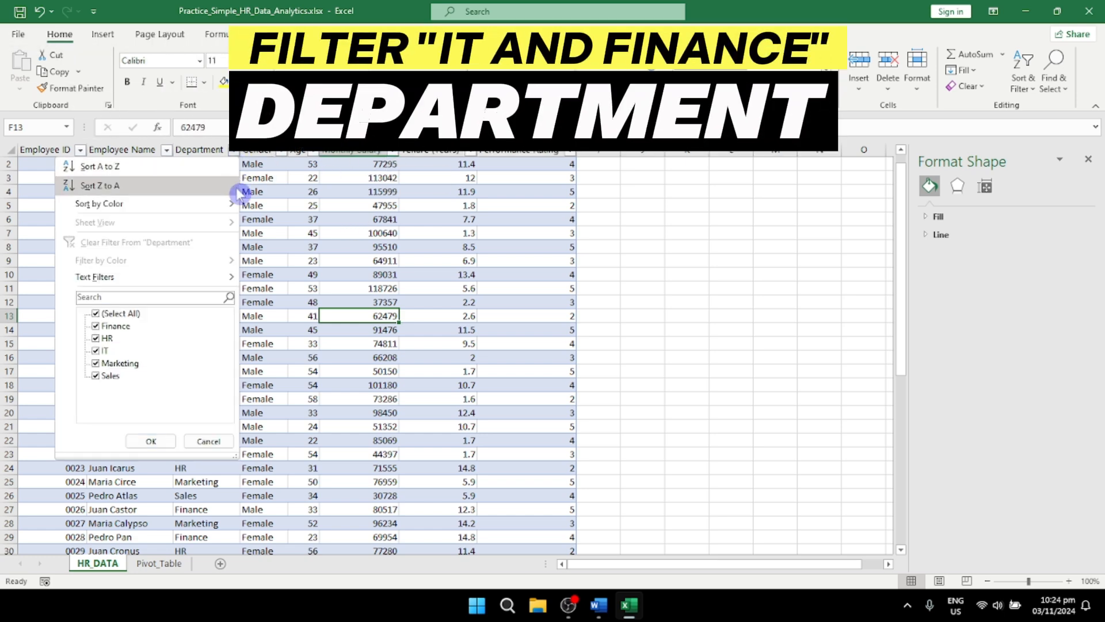
pyautogui.click(96, 314)
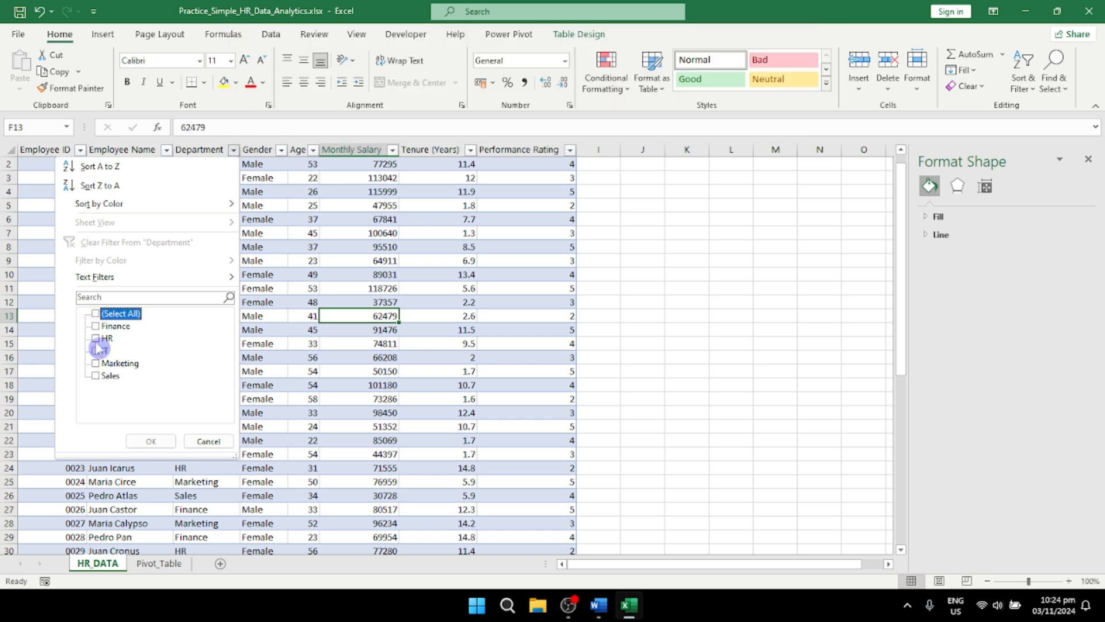
pyautogui.click(97, 340)
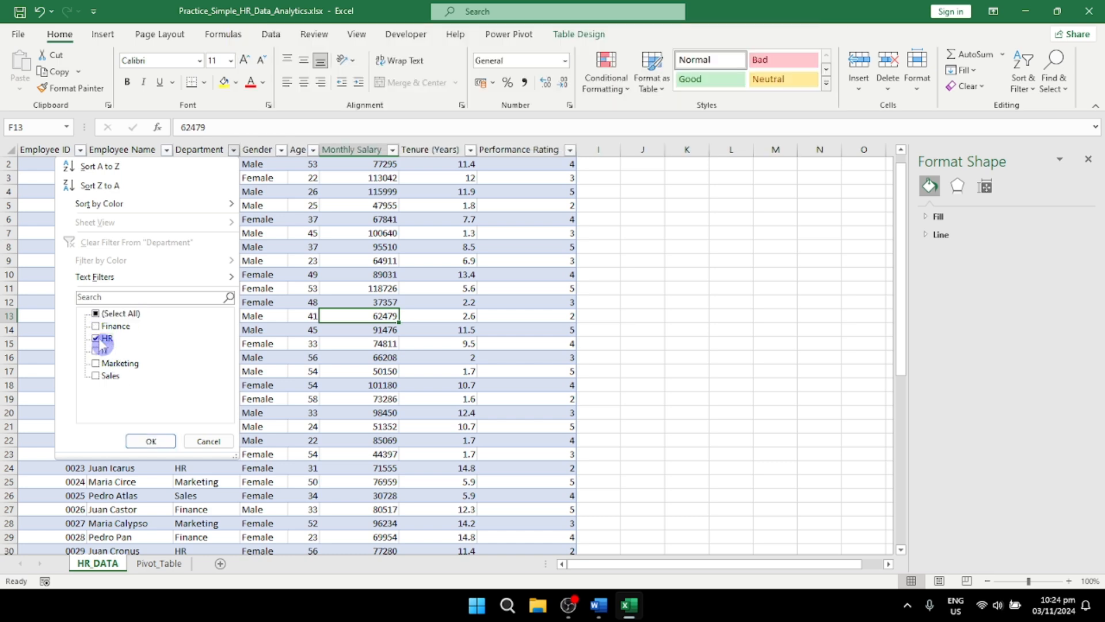
pyautogui.click(97, 340)
pyautogui.click(97, 327)
pyautogui.click(98, 352)
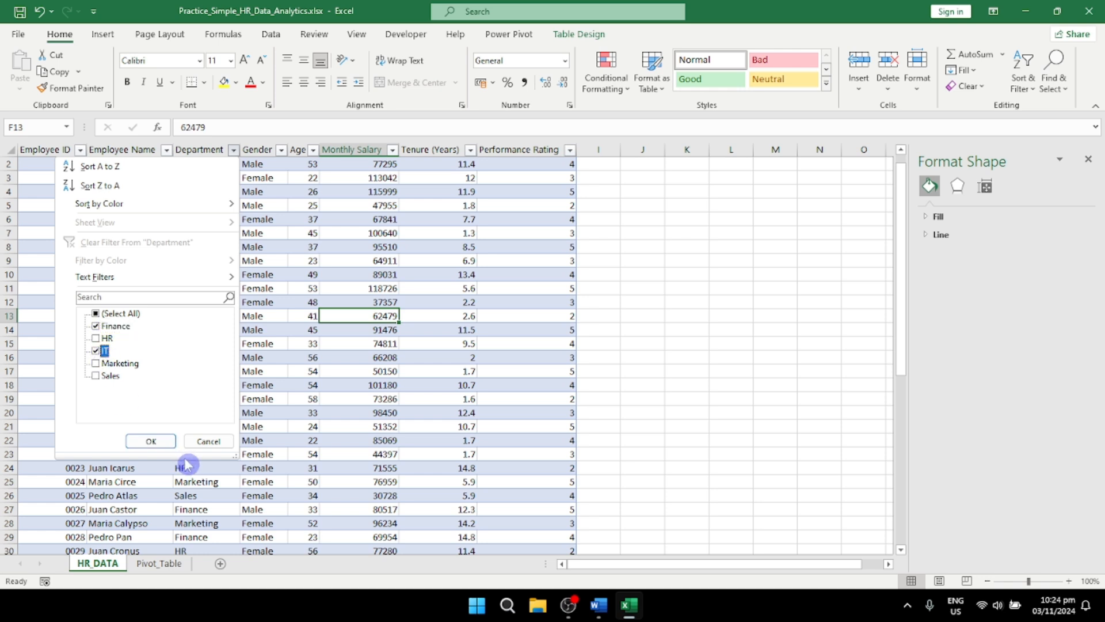
pyautogui.click(151, 442)
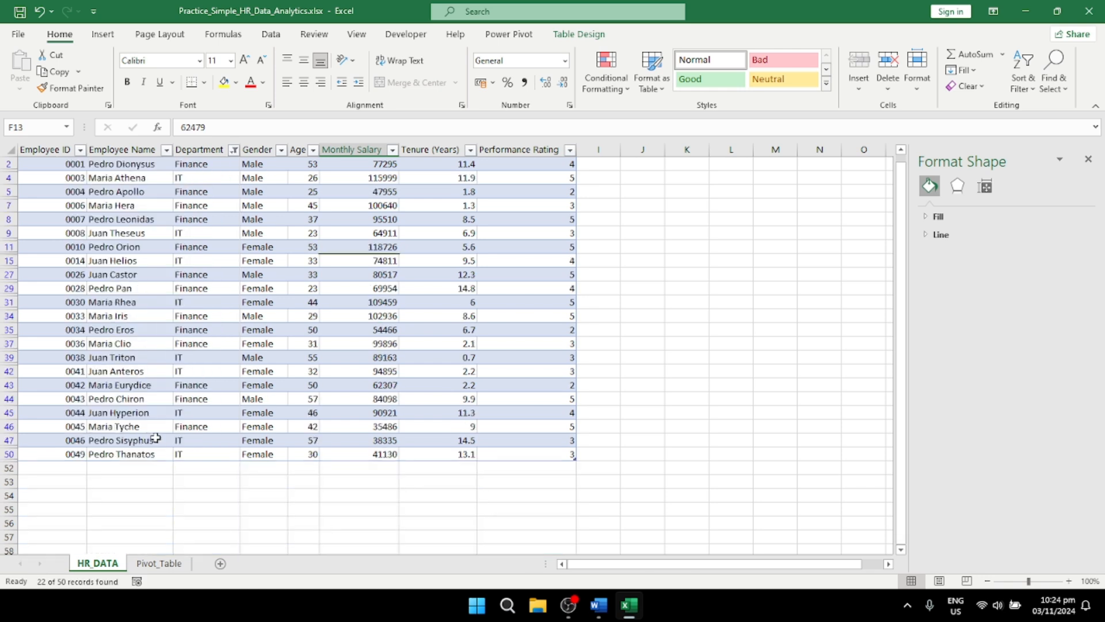
pyautogui.click(389, 400)
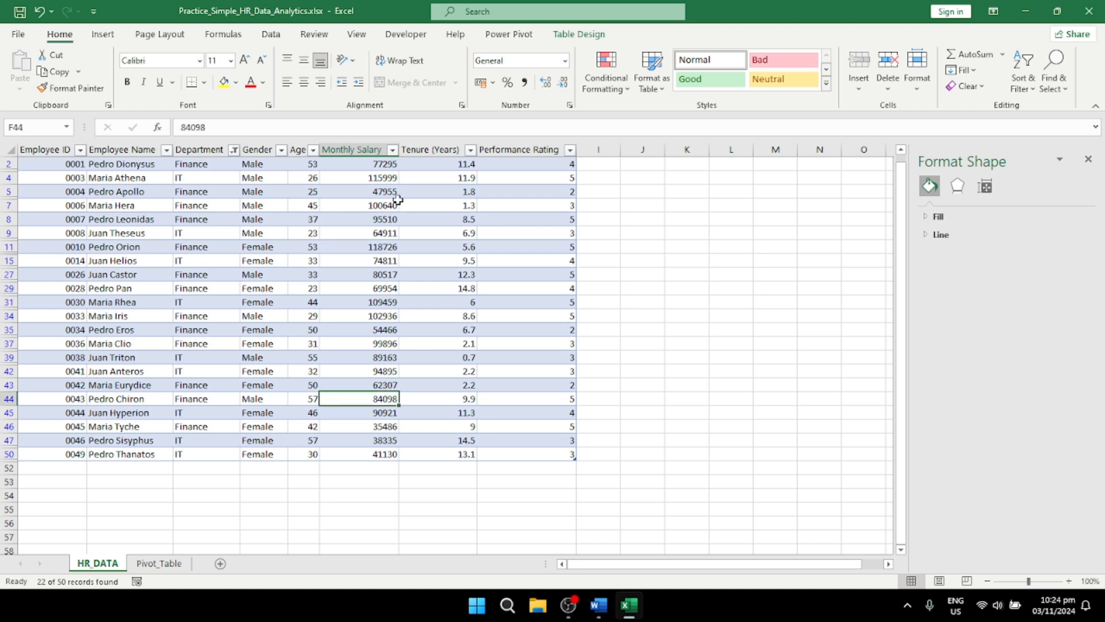
# Step: Narrow the Department filter on HR_DATA to IT by excluding Finance
pyautogui.click(235, 151)
pyautogui.click(96, 326)
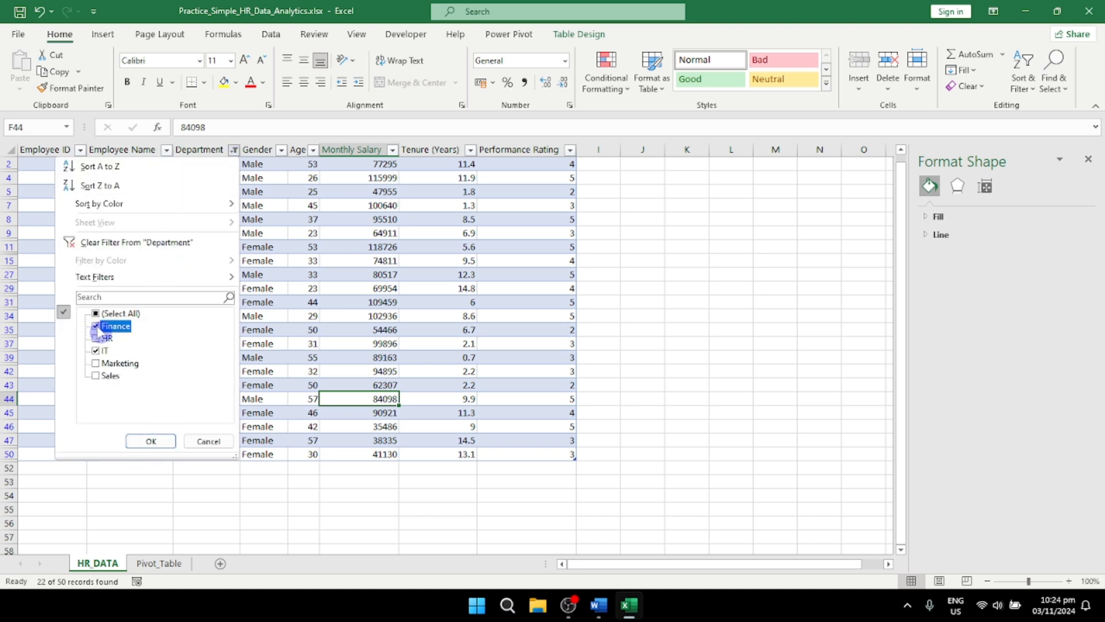
pyautogui.click(148, 440)
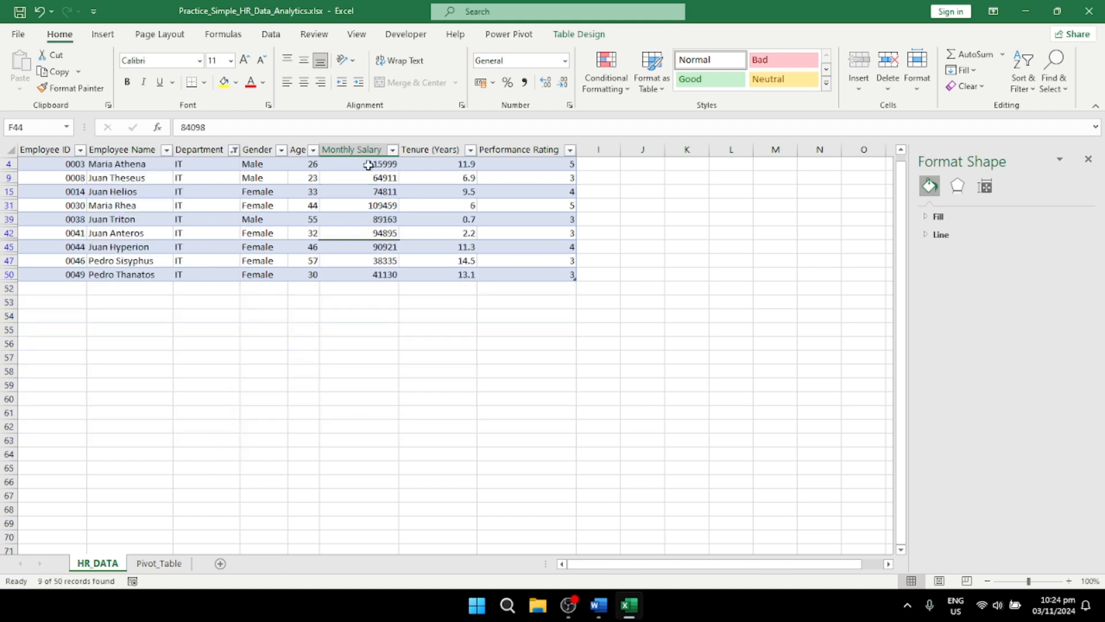
# Step: Copy the IT employees' Monthly Salary values and paste them into a new sheet starting at A1
pyautogui.moveTo(369, 165); pyautogui.dragTo(367, 275)
pyautogui.hotkey('ctrl', 'c')
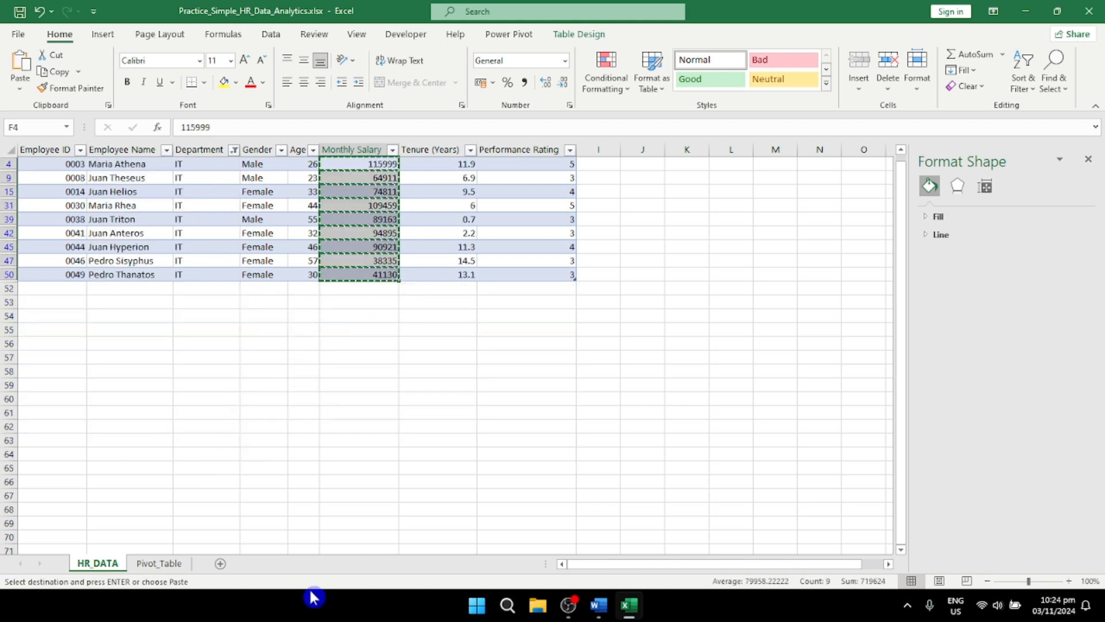
pyautogui.click(220, 564)
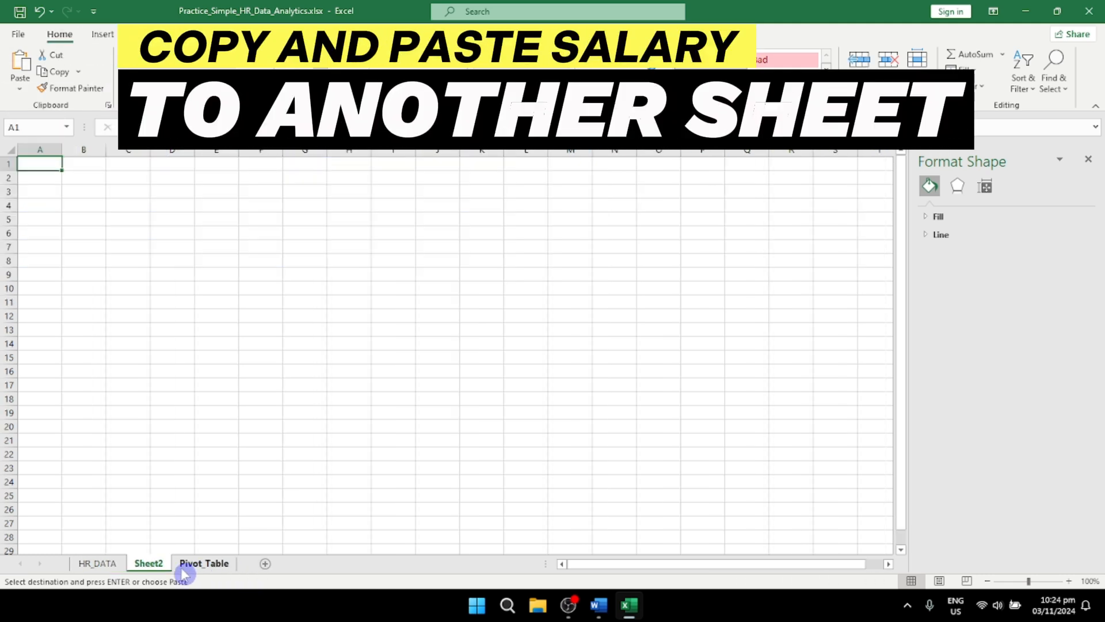
pyautogui.hotkey('ctrl', 'v')
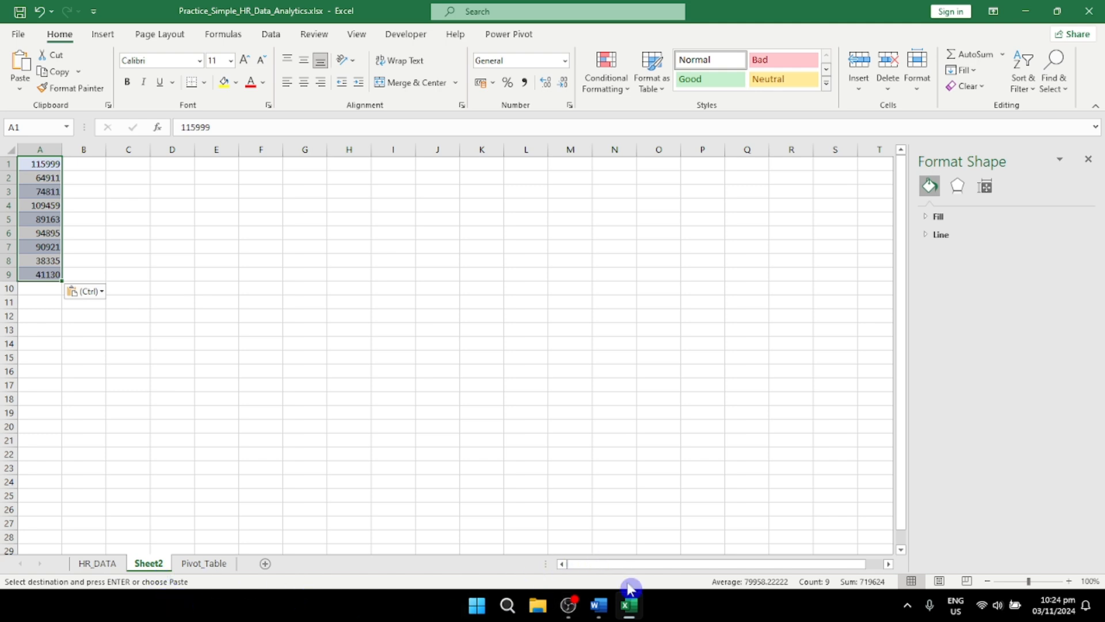
pyautogui.moveTo(604, 618)
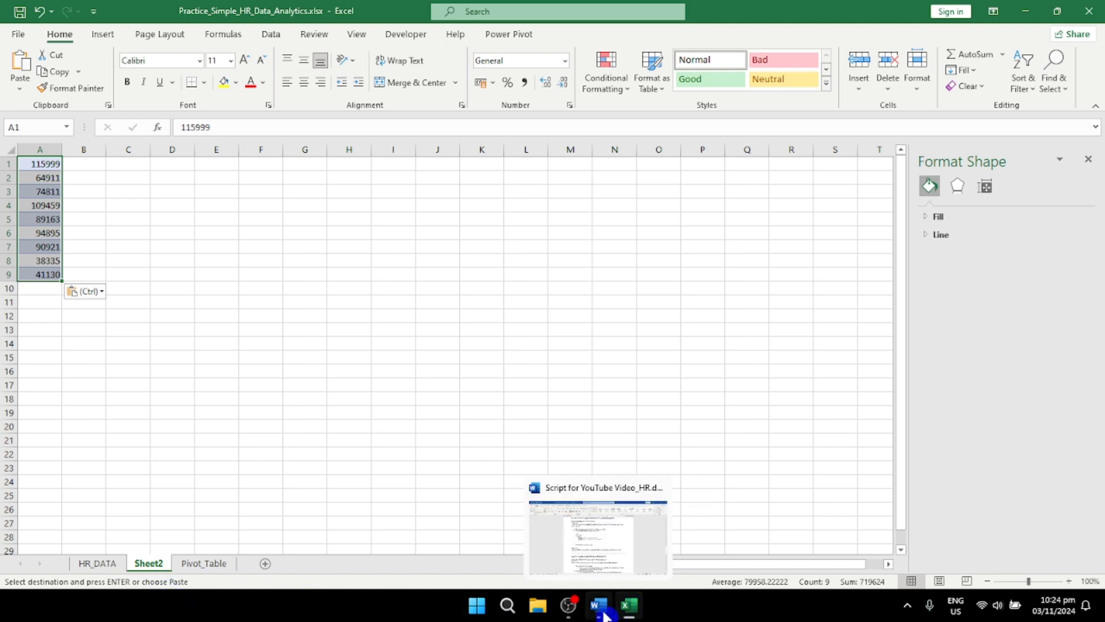
# Step: Switch the Department filter on HR_DATA from IT to Finance only
pyautogui.click(115, 565)
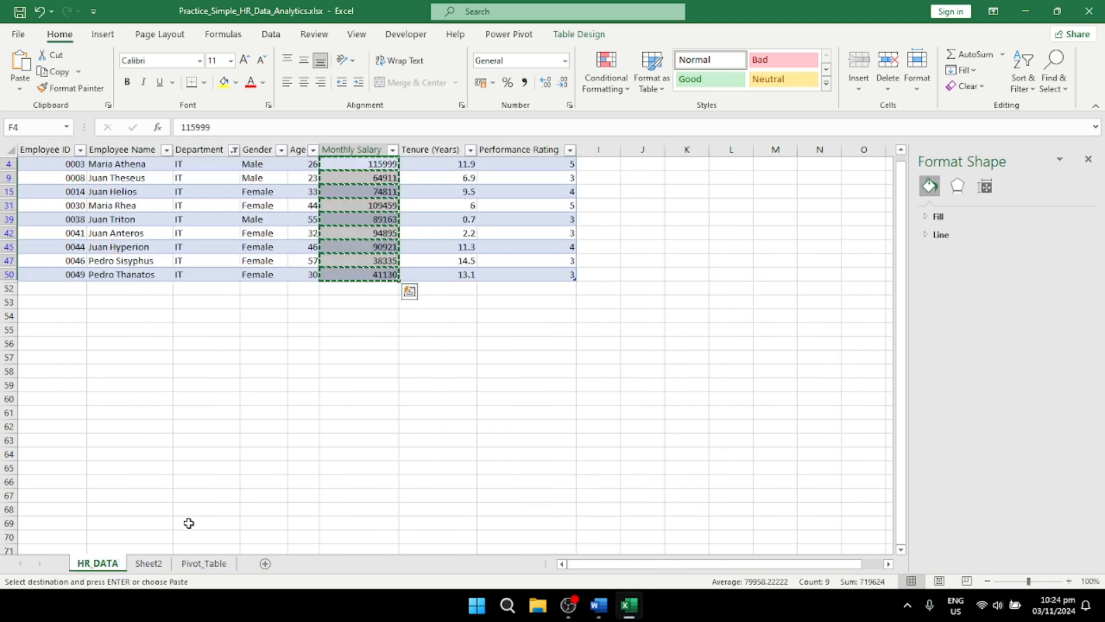
pyautogui.click(234, 150)
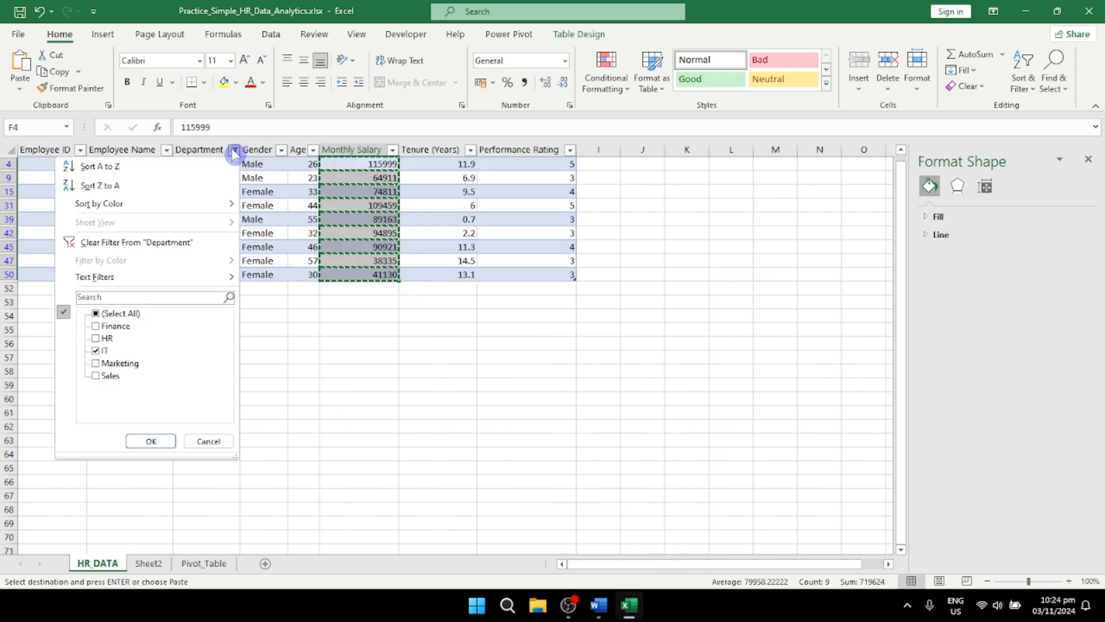
pyautogui.click(96, 351)
pyautogui.click(96, 326)
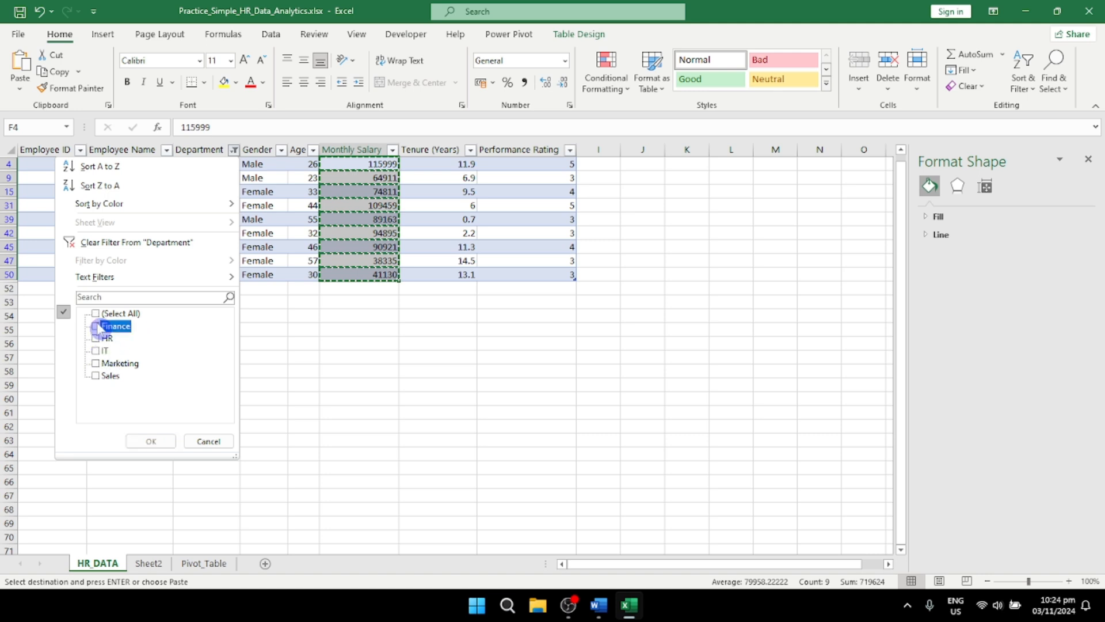
pyautogui.click(150, 441)
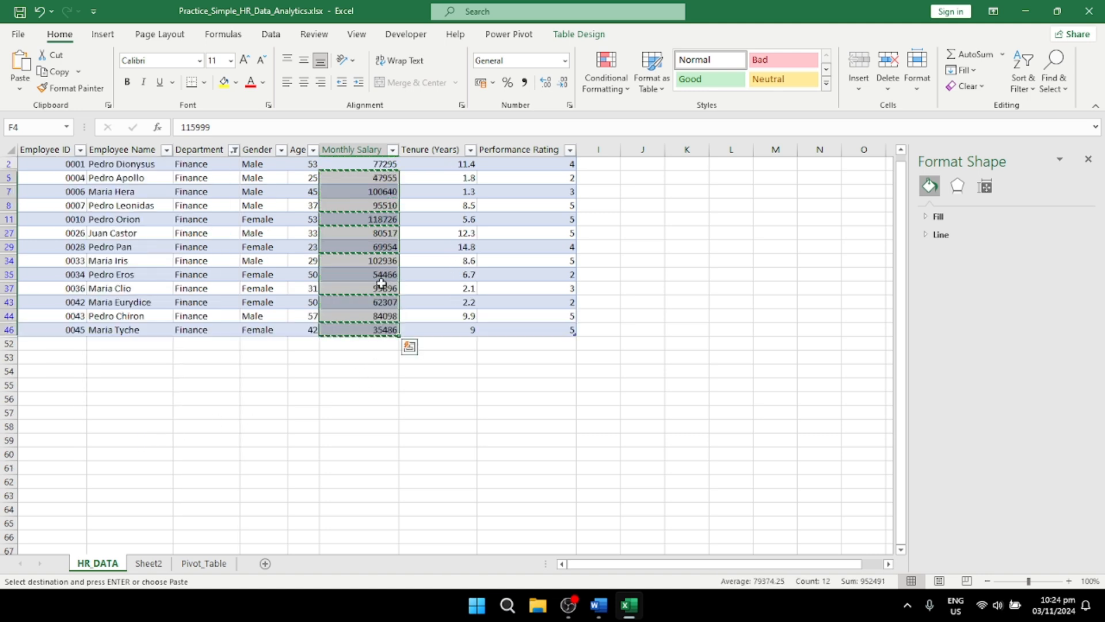
# Step: Copy the Finance employees' Monthly Salary values and paste them into Sheet2 starting at B1
pyautogui.moveTo(375, 162); pyautogui.dragTo(371, 329)
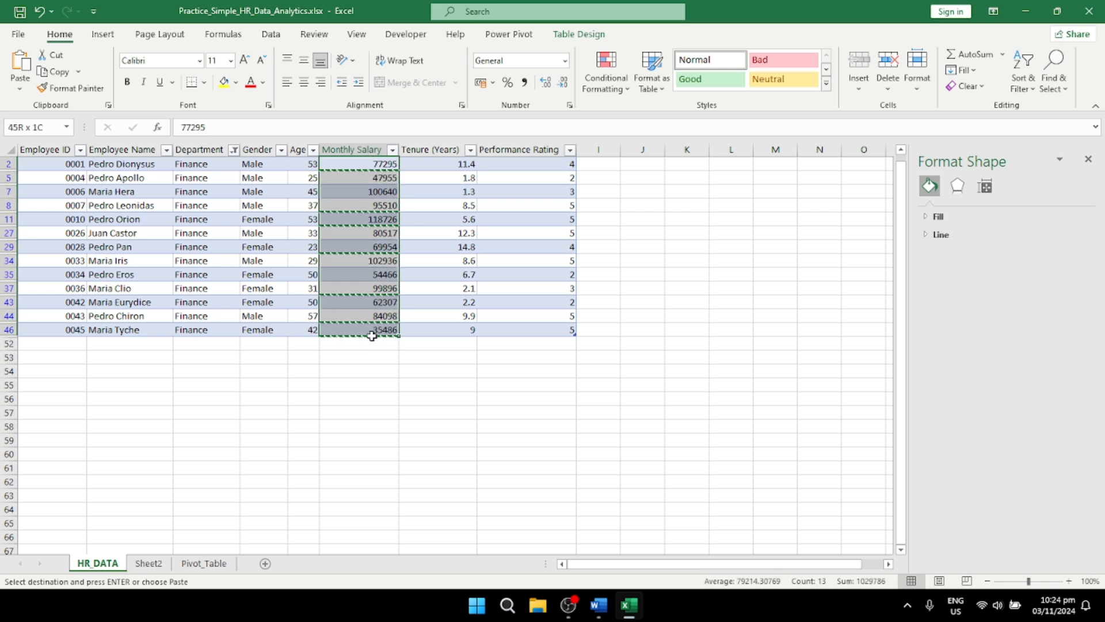
pyautogui.hotkey('ctrl', 'v')
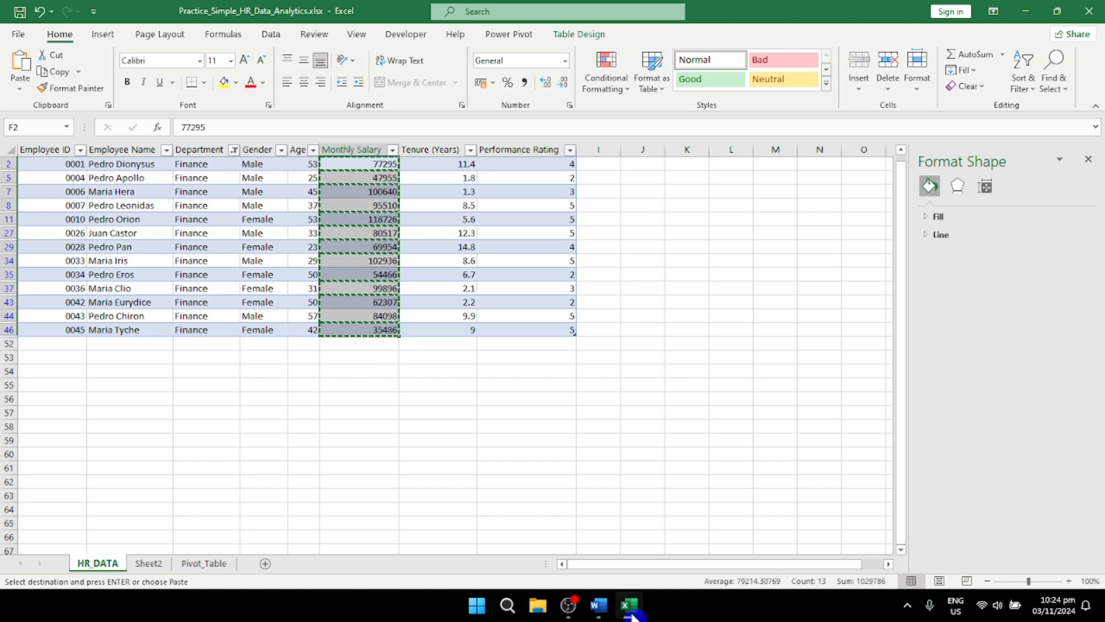
pyautogui.moveTo(629, 606)
pyautogui.click(149, 563)
pyautogui.click(81, 168)
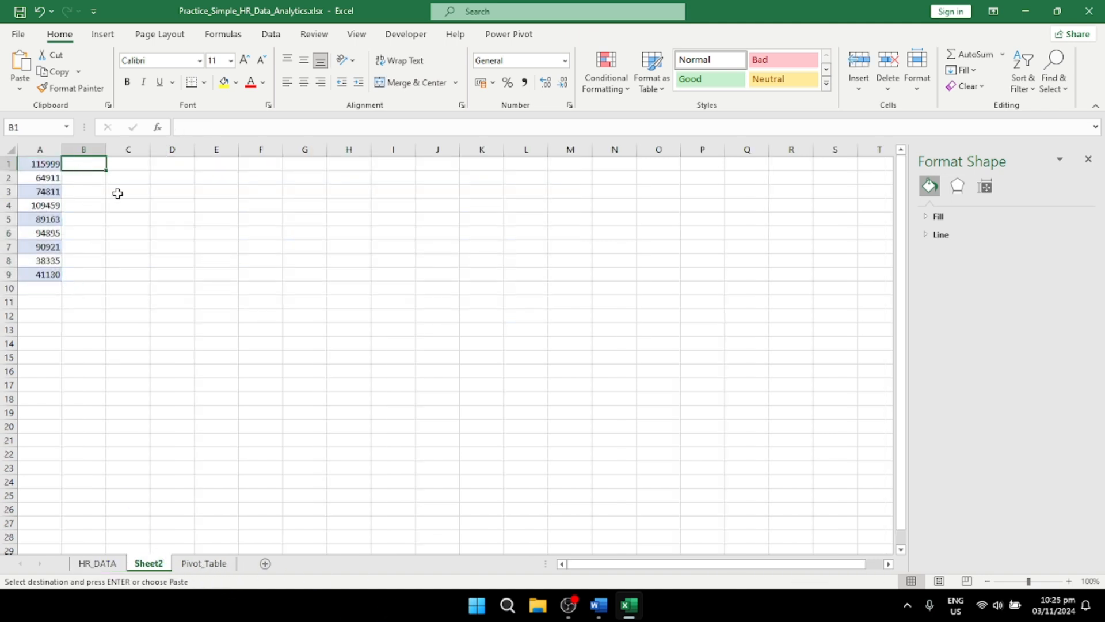
pyautogui.hotkey('ctrl', 'v')
pyautogui.click(161, 272)
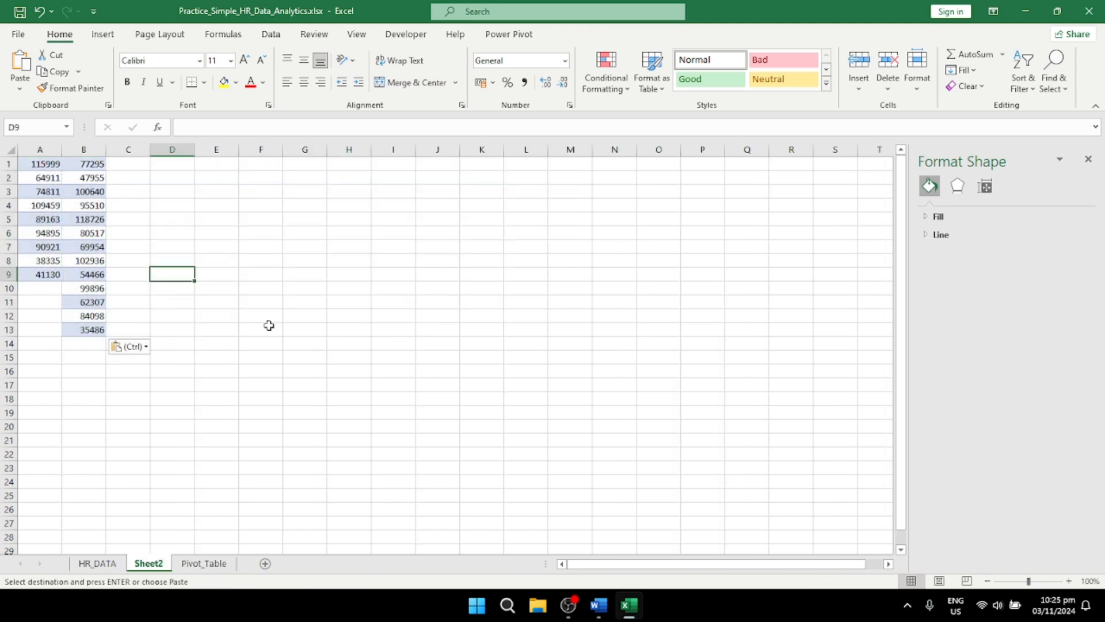
# Step: Start a t-Test: Two-Sample Assuming Unequal Variances analysis for the salary data on Sheet2
pyautogui.click(83, 218)
pyautogui.click(271, 34)
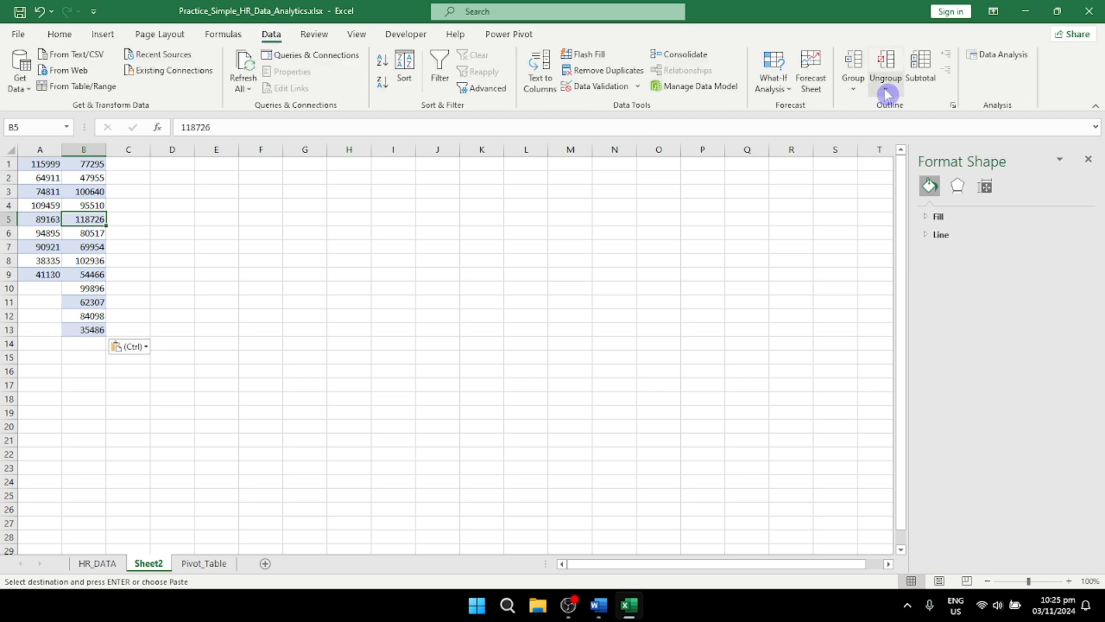
pyautogui.click(1002, 54)
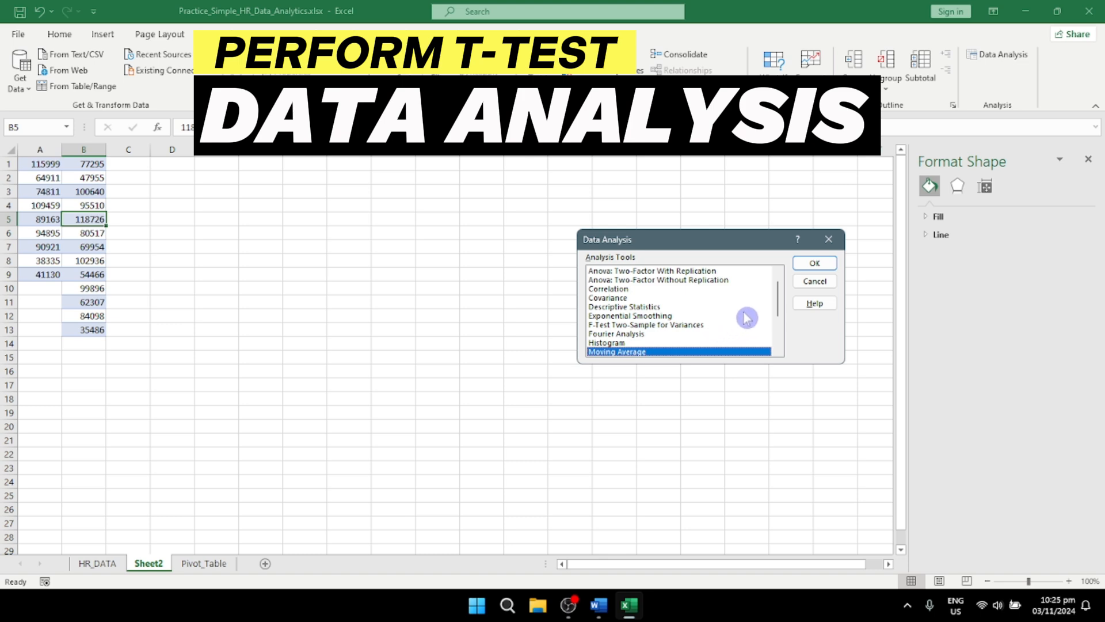
pyautogui.scroll(-3, 745, 315)
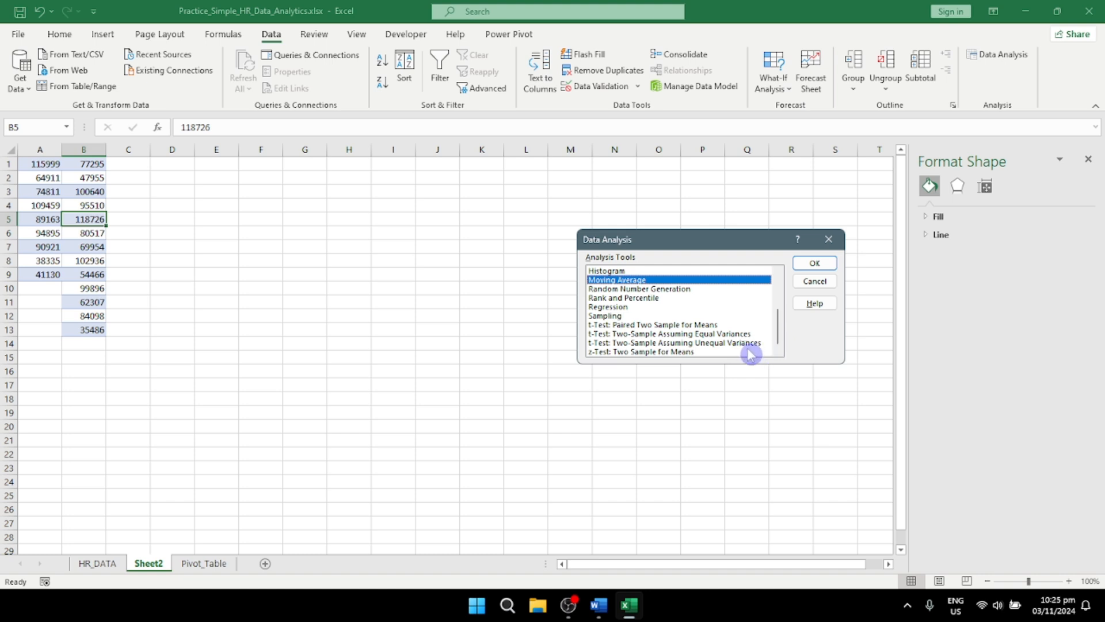
pyautogui.doubleClick(741, 344)
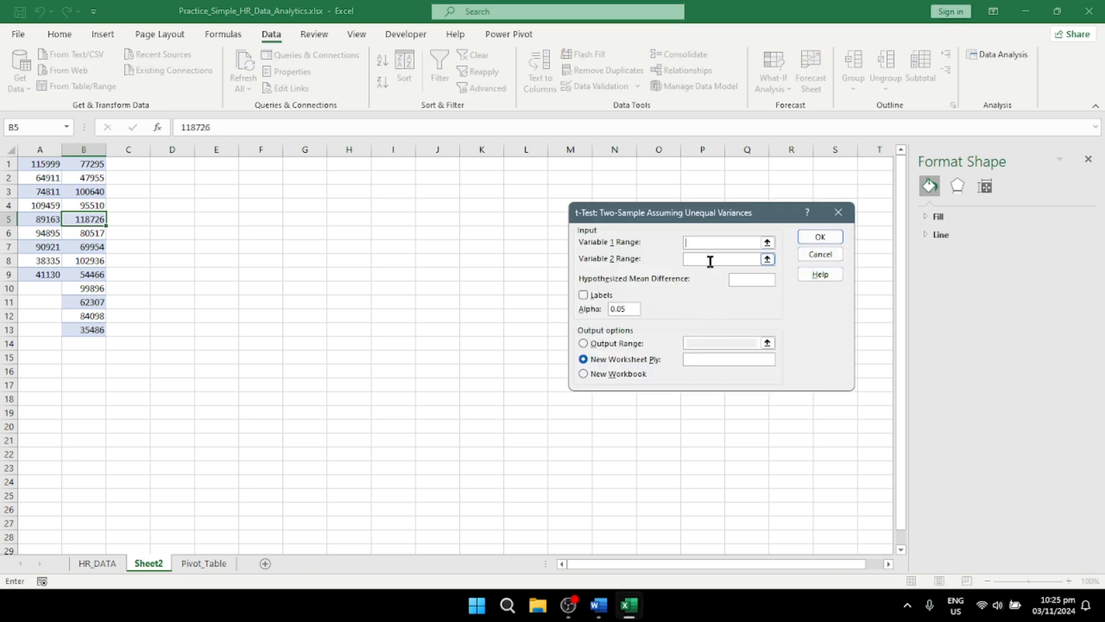
# Step: Set the t-test's Variable 1 Range to $A$1:$A$9 and its Variable 2 Range to $B$1:$B$13
pyautogui.click(768, 243)
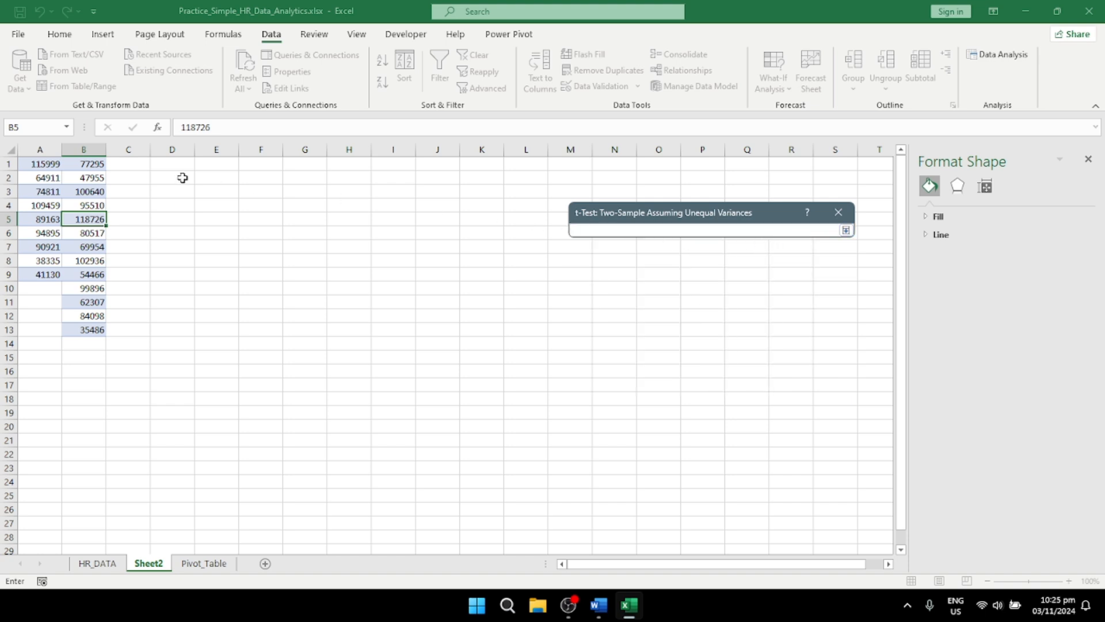
pyautogui.moveTo(46, 246); pyautogui.dragTo(48, 275)
pyautogui.click(838, 230)
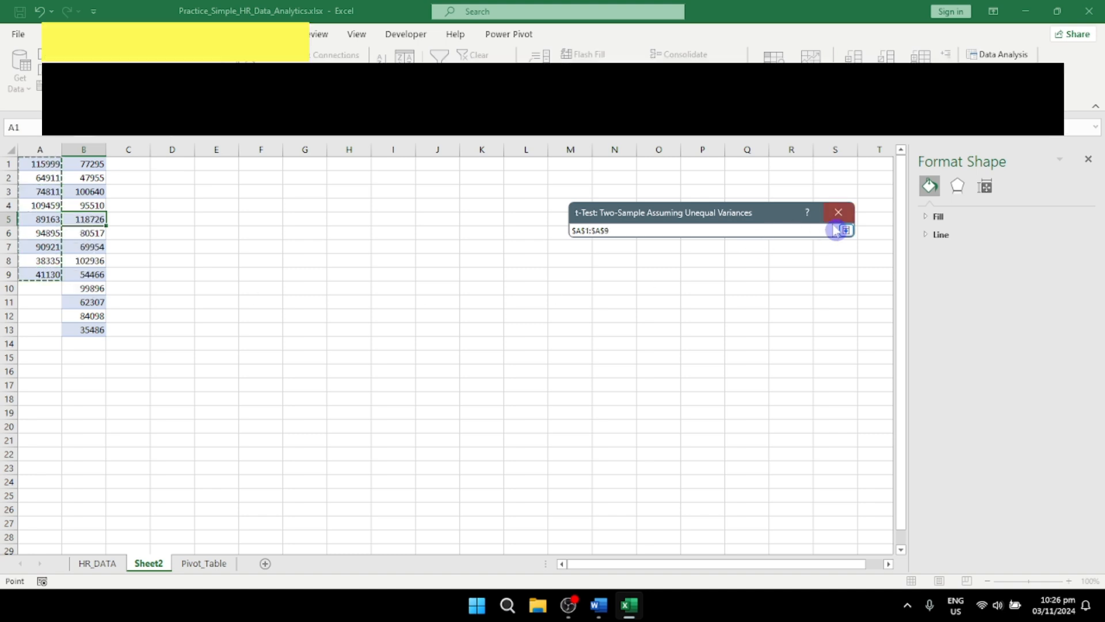
pyautogui.click(768, 260)
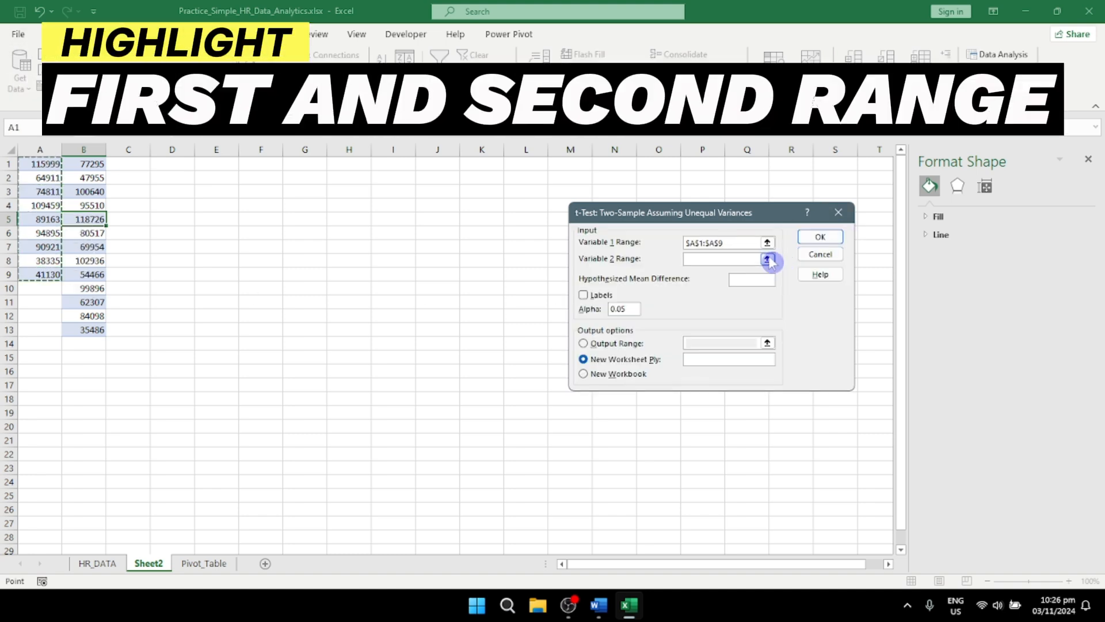
pyautogui.moveTo(97, 163); pyautogui.dragTo(95, 330)
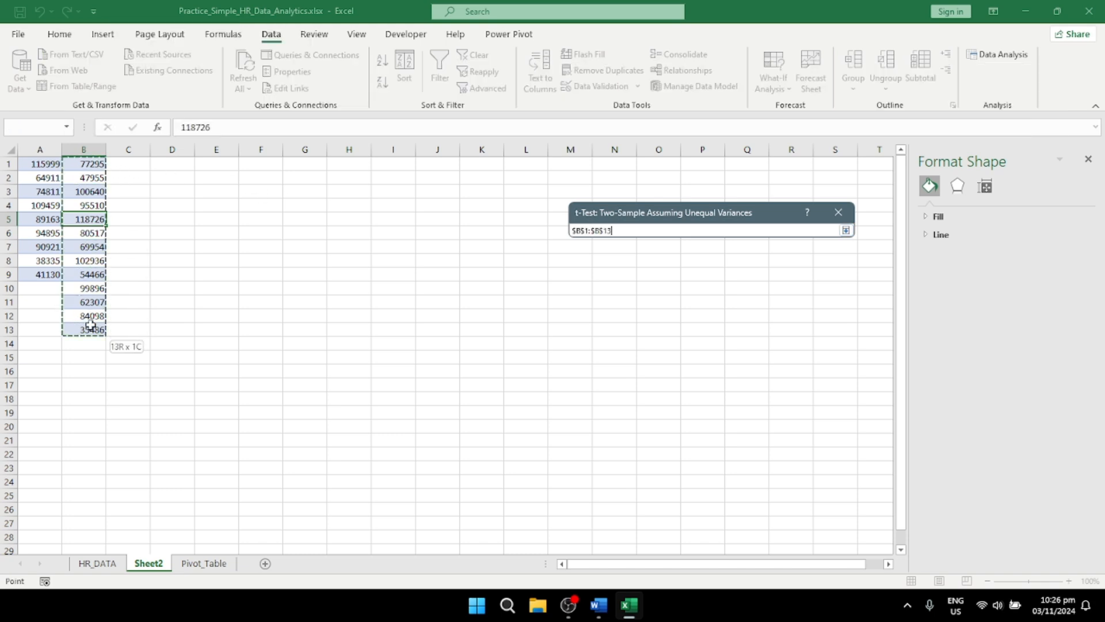
pyautogui.click(845, 231)
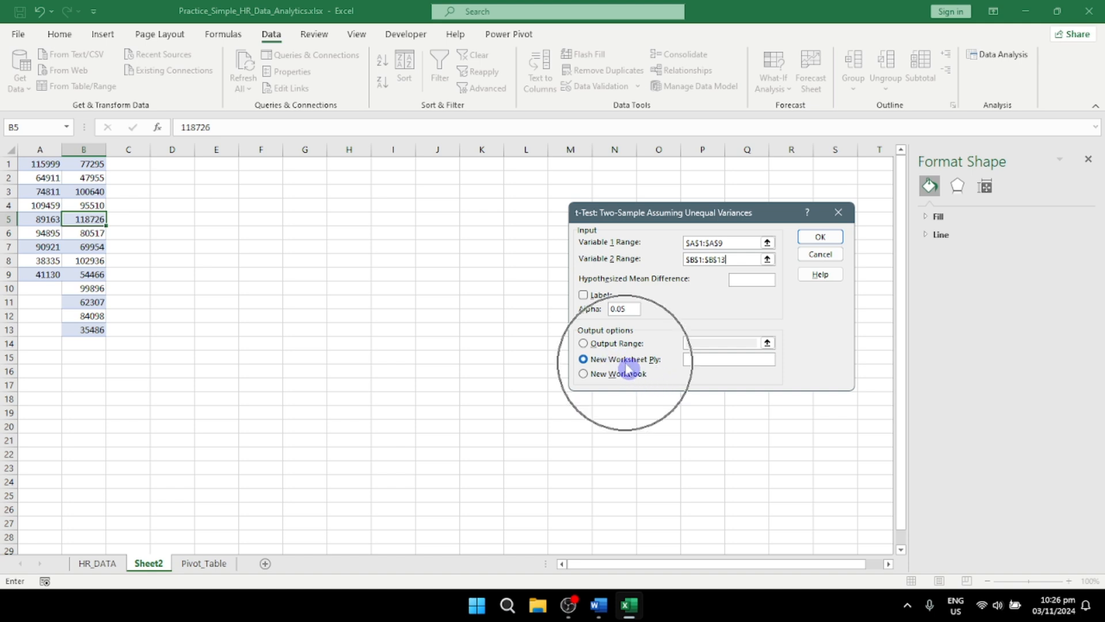
# Step: Direct the t-test output to a range on Sheet2 starting at F3 and run the analysis
pyautogui.click(584, 343)
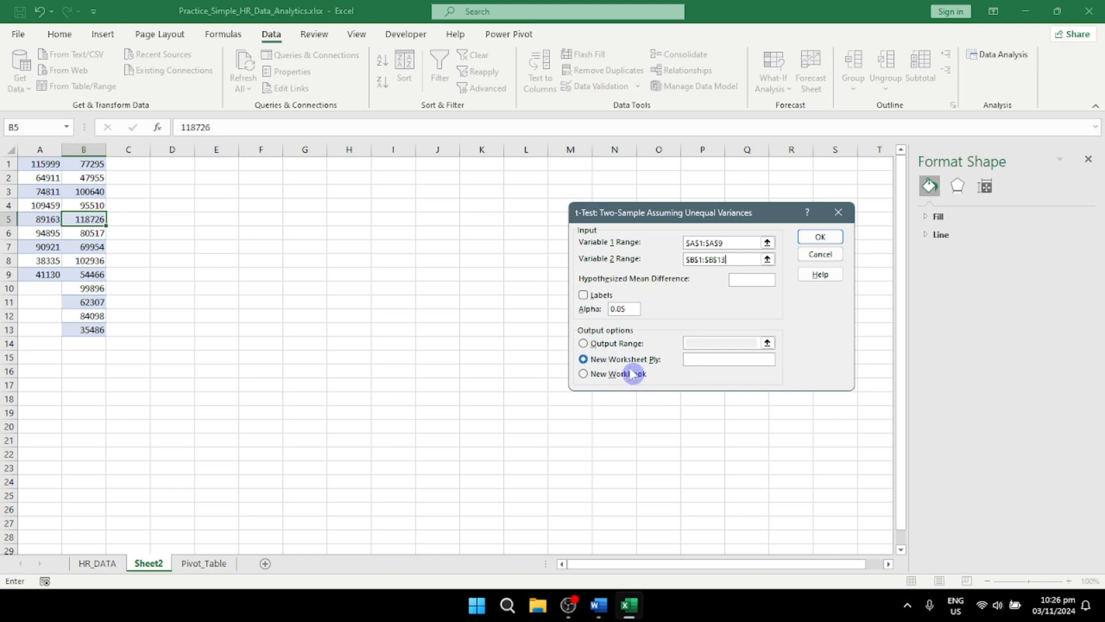
pyautogui.moveTo(245, 188); pyautogui.dragTo(475, 426)
pyautogui.click(817, 233)
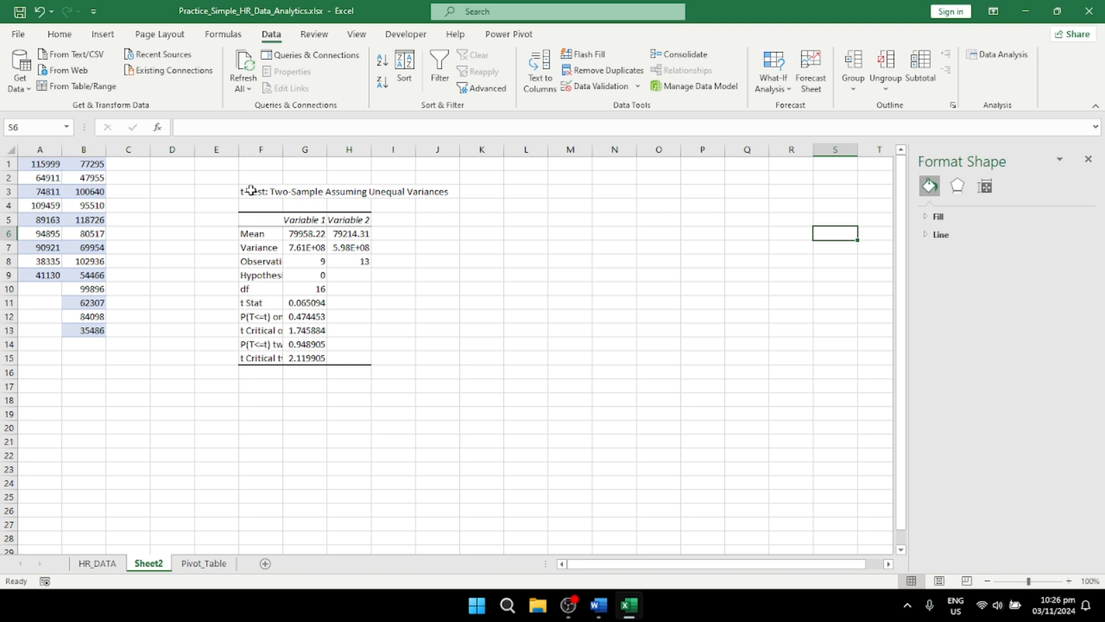
# Step: AutoFit columns F and G to the contents of the t-test results table
pyautogui.doubleClick(284, 149)
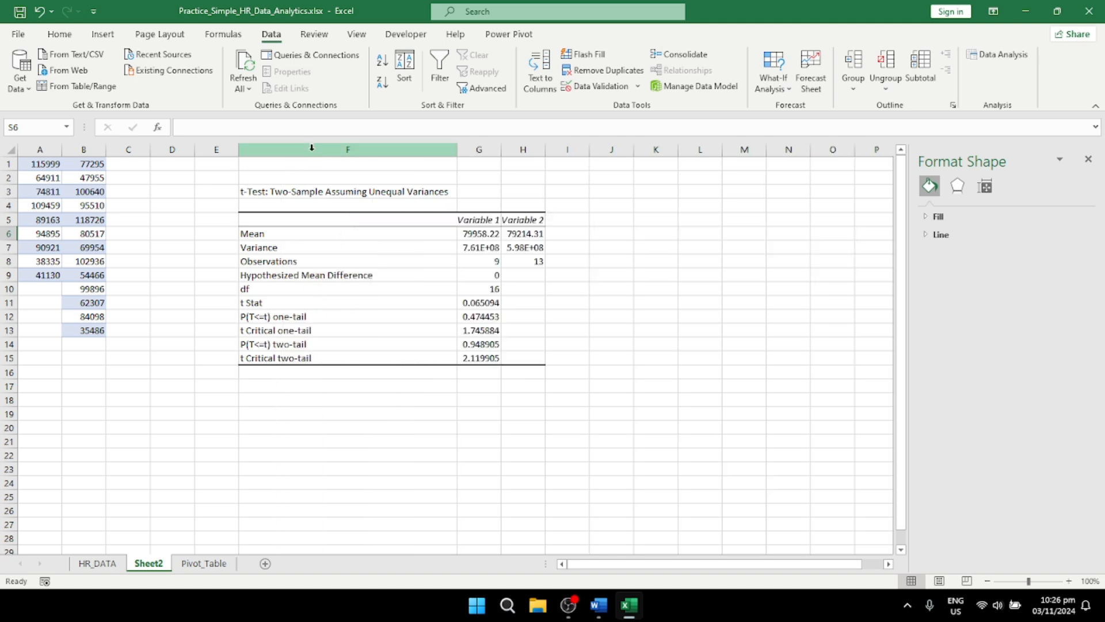
pyautogui.doubleClick(505, 150)
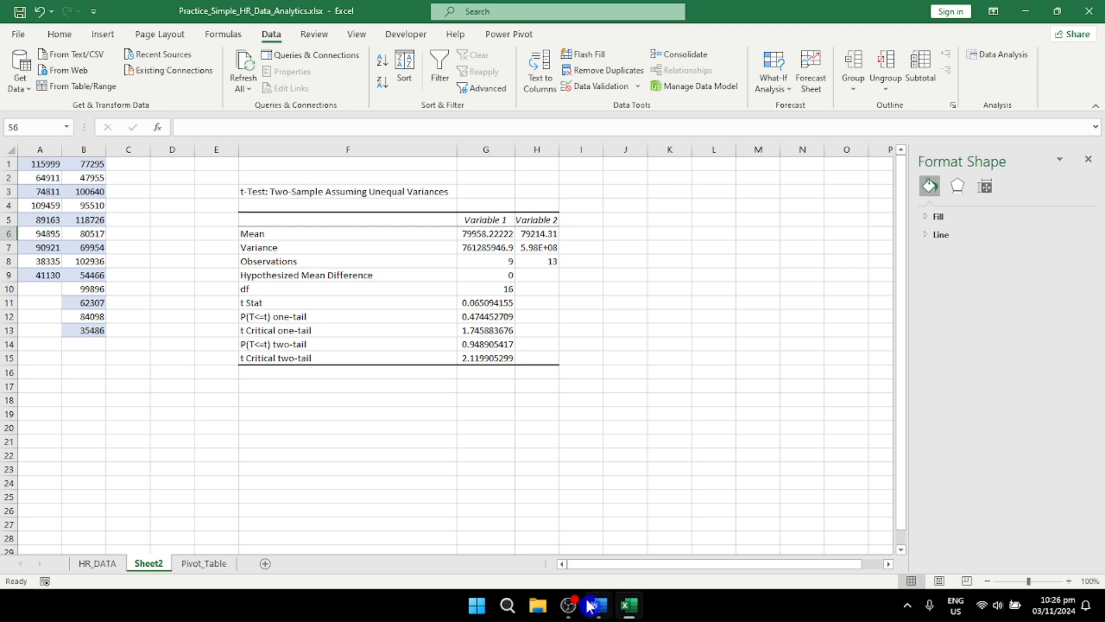
pyautogui.moveTo(630, 609)
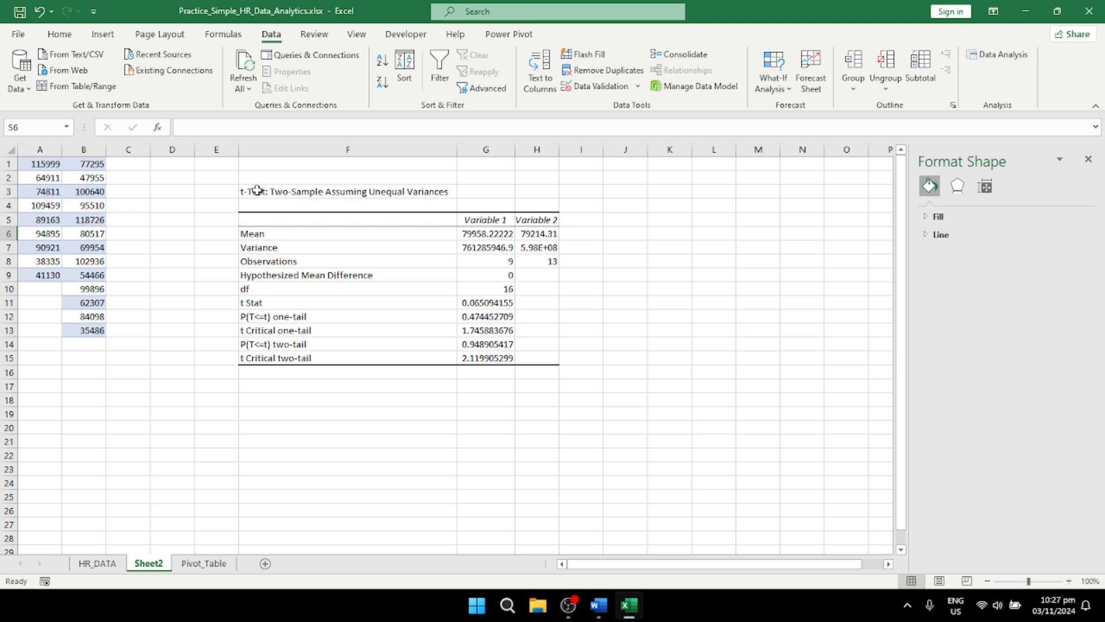
pyautogui.moveTo(257, 190); pyautogui.dragTo(527, 364)
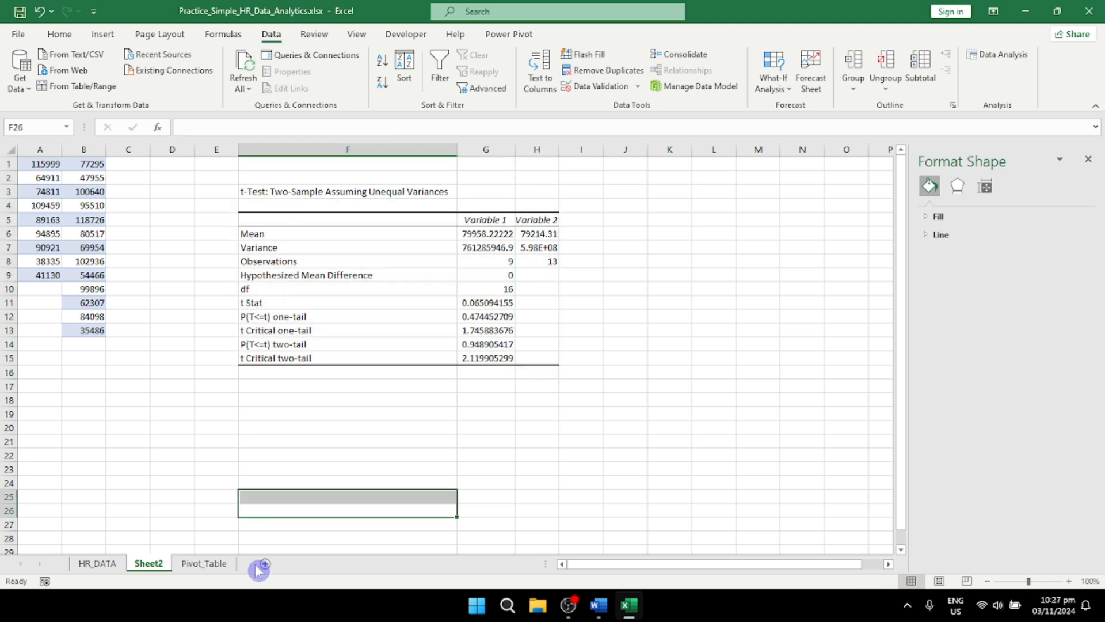
# Step: Add a blank worksheet after Sheet2 and rename Sheet2 as T-Test
pyautogui.click(262, 565)
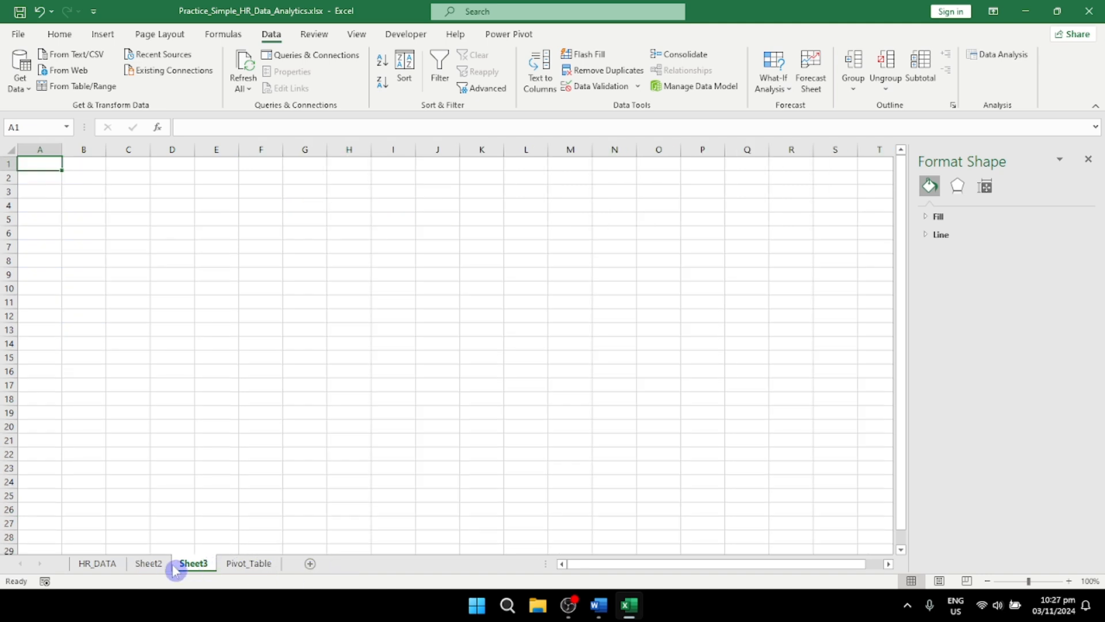
pyautogui.click(148, 563)
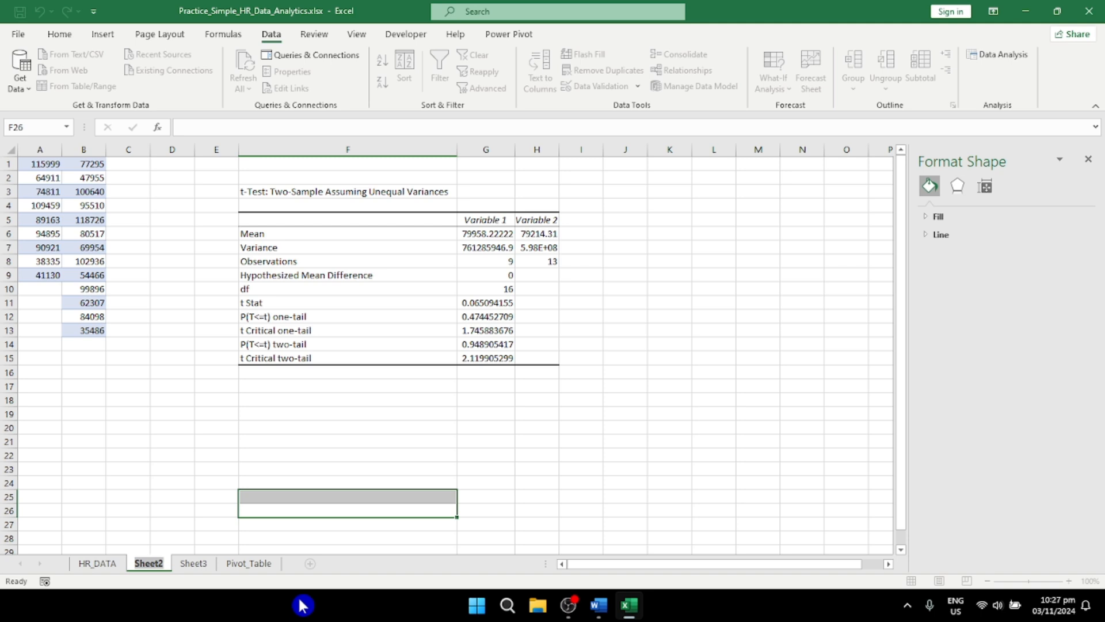
pyautogui.write('T')
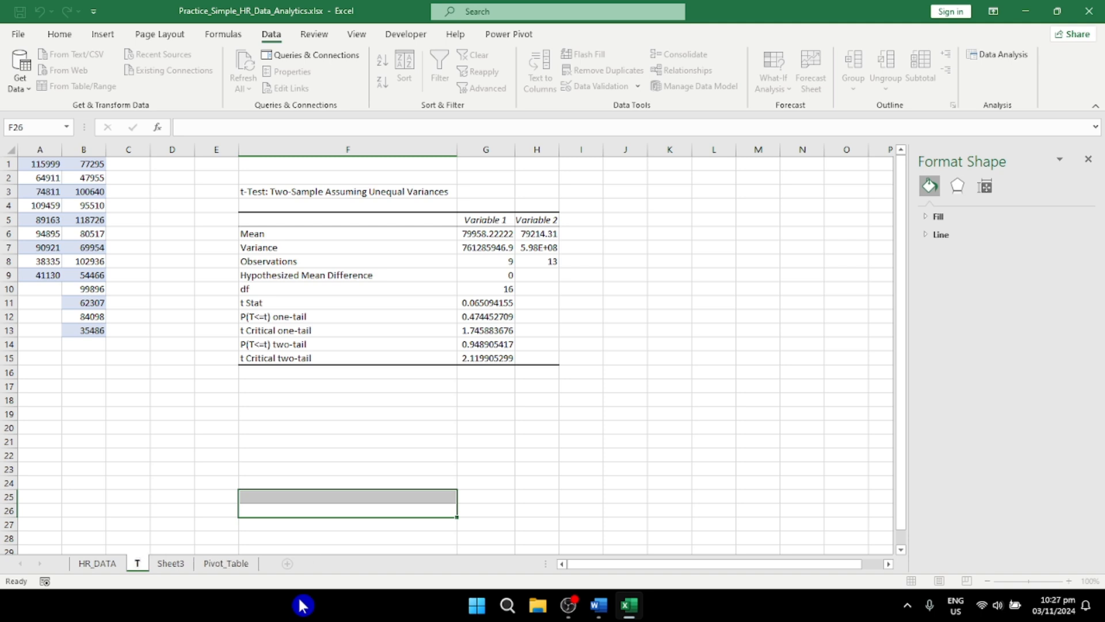
pyautogui.write('-Test')
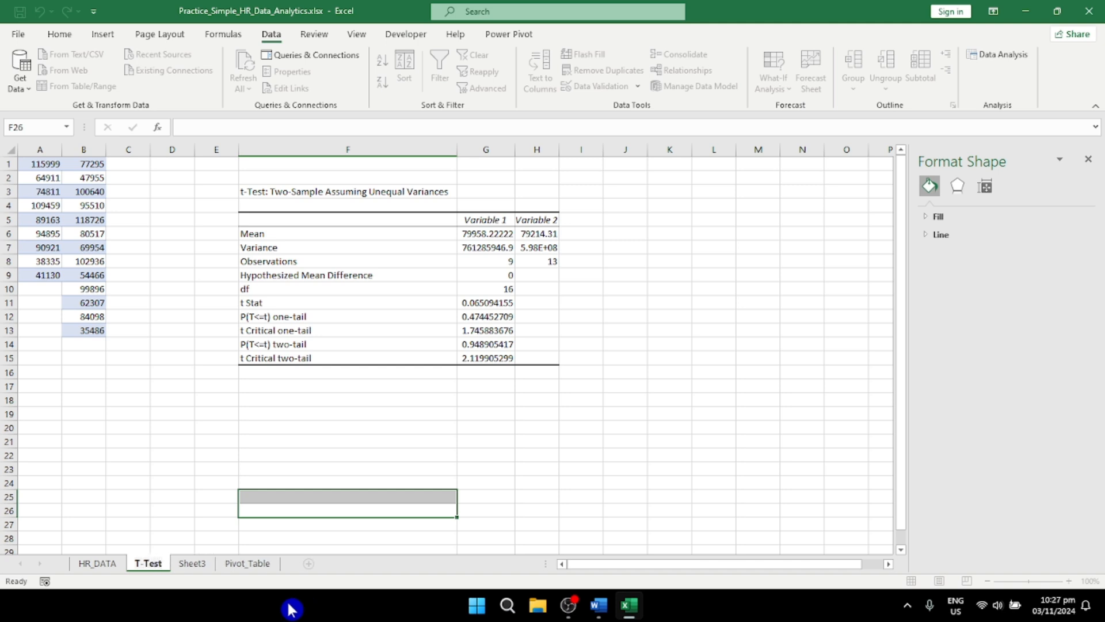
# Step: Rename the blank Sheet3 as Dashboard
pyautogui.click(194, 562)
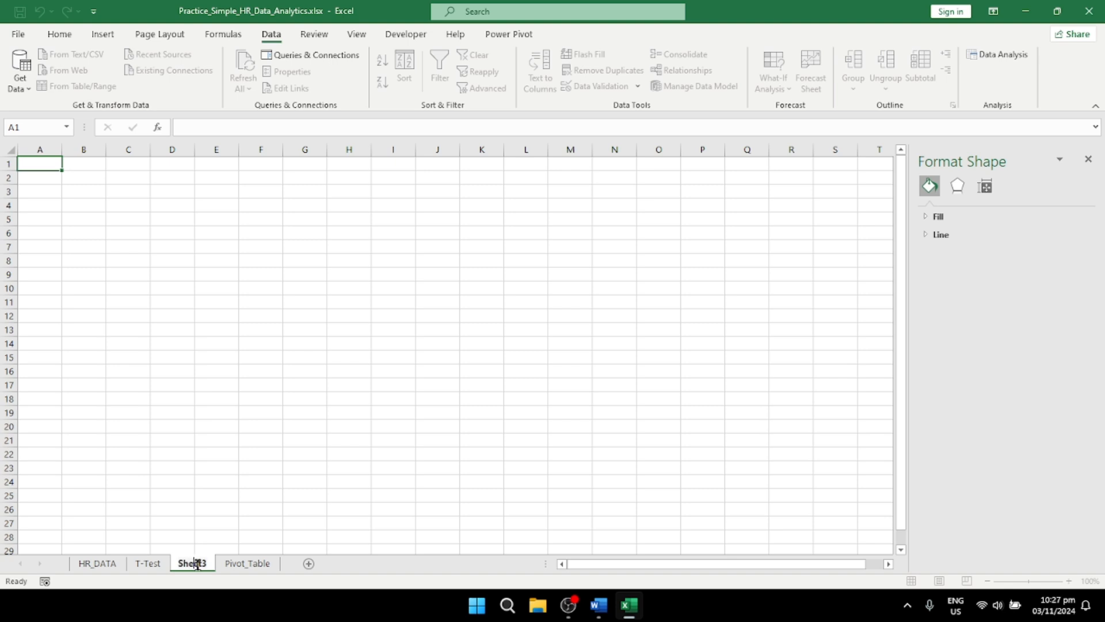
pyautogui.doubleClick(203, 564)
pyautogui.write('Da')
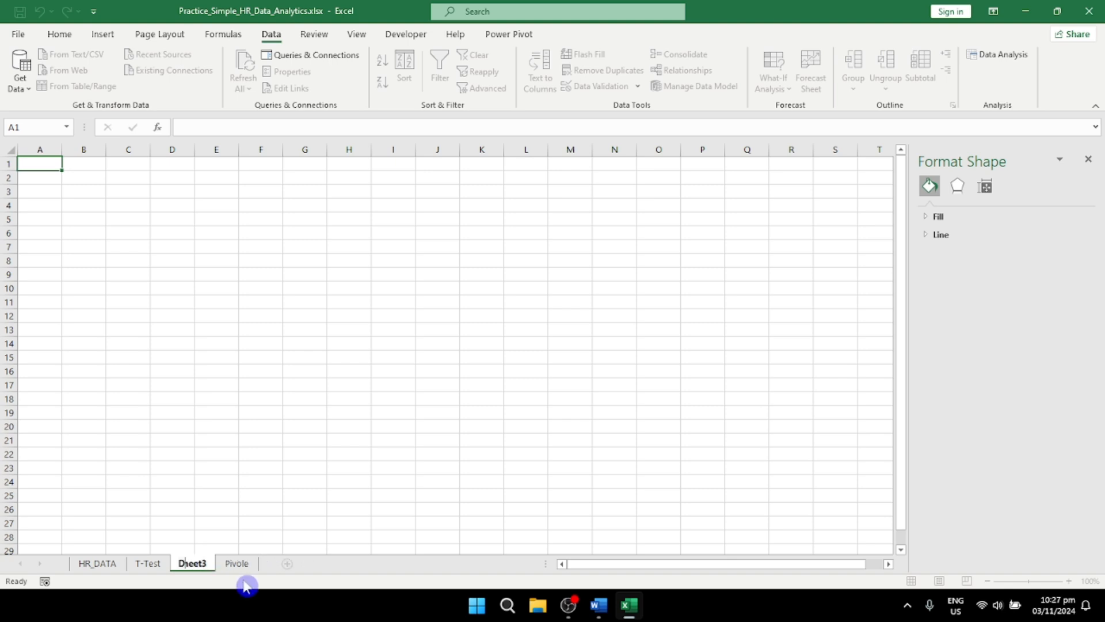
pyautogui.write('shboard')
pyautogui.press('Return')
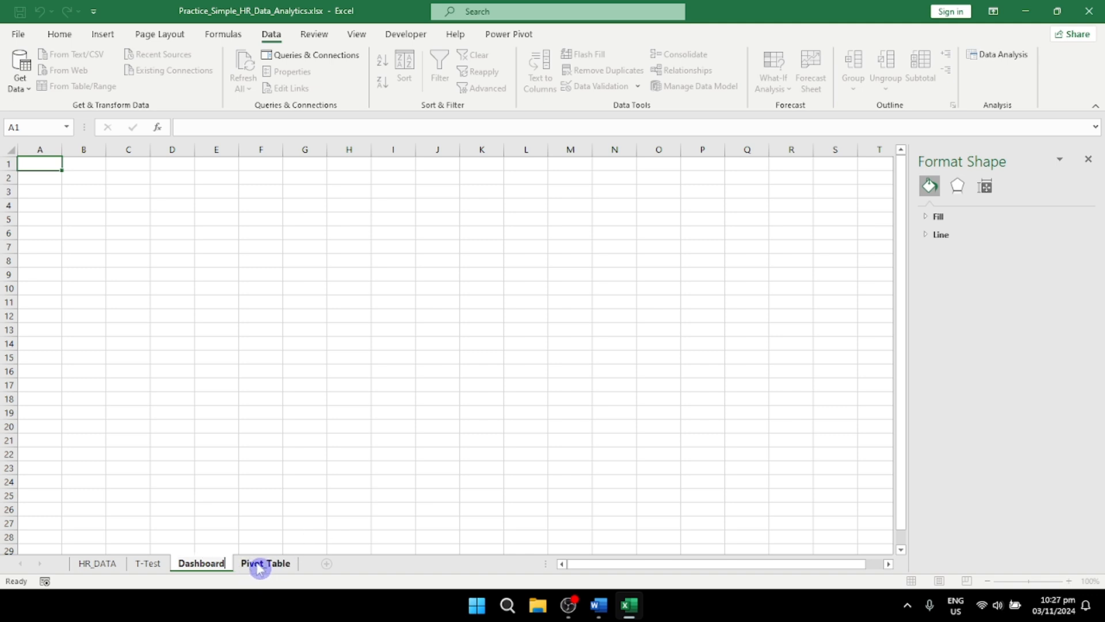
# Step: Move the Dashboard sheet behind Pivot_Table so it is the last sheet in the workbook
pyautogui.click(253, 565)
pyautogui.click(204, 566)
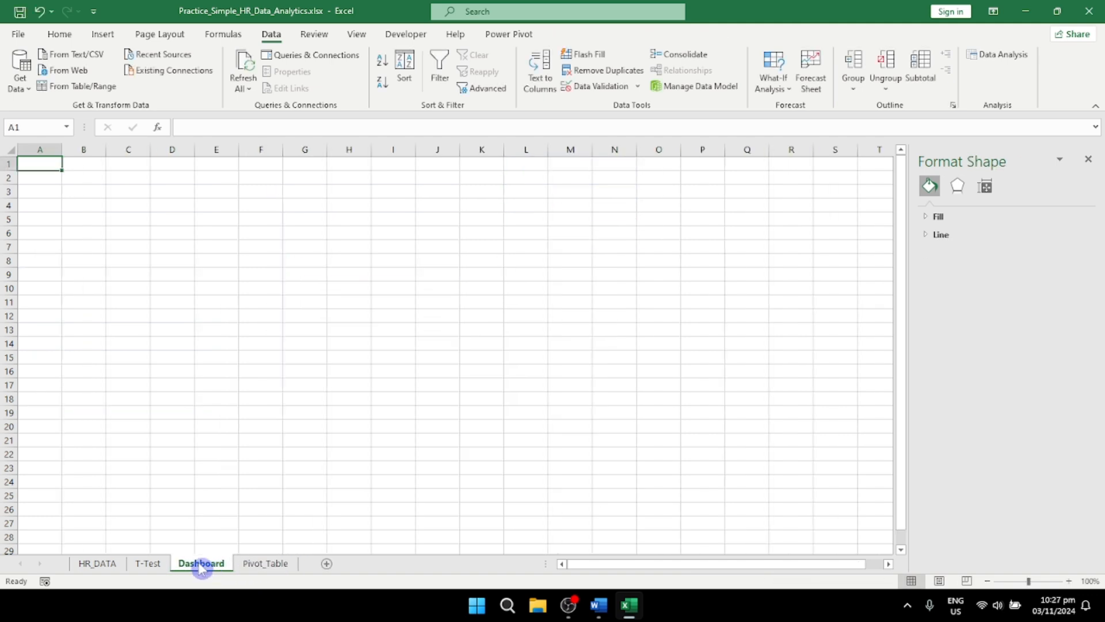
pyautogui.click(270, 565)
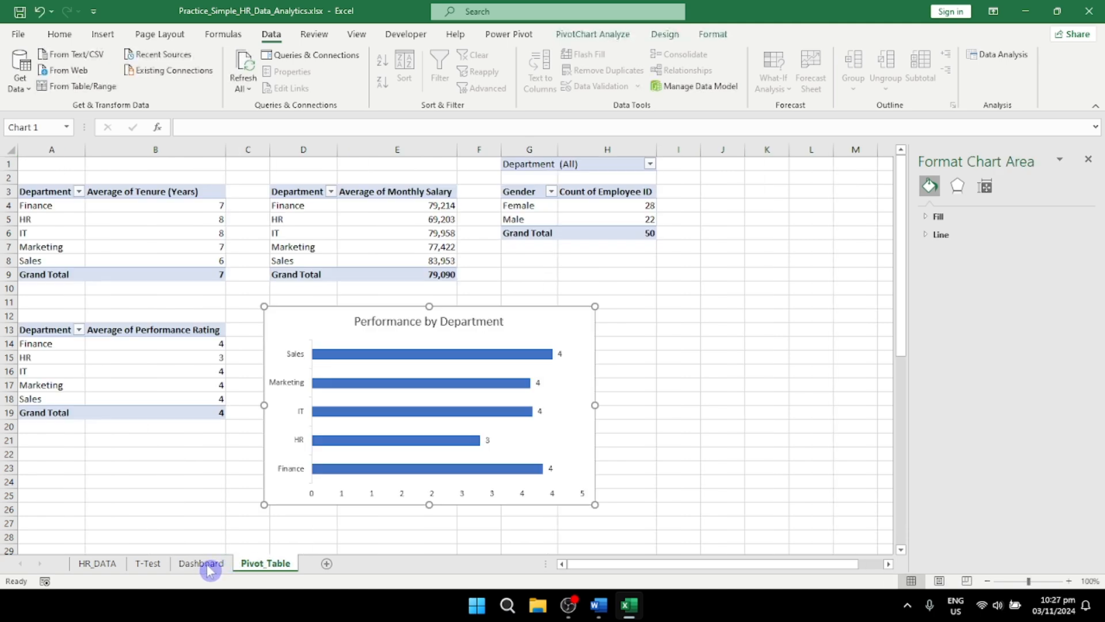
pyautogui.click(210, 567)
pyautogui.moveTo(295, 563); pyautogui.dragTo(315, 579)
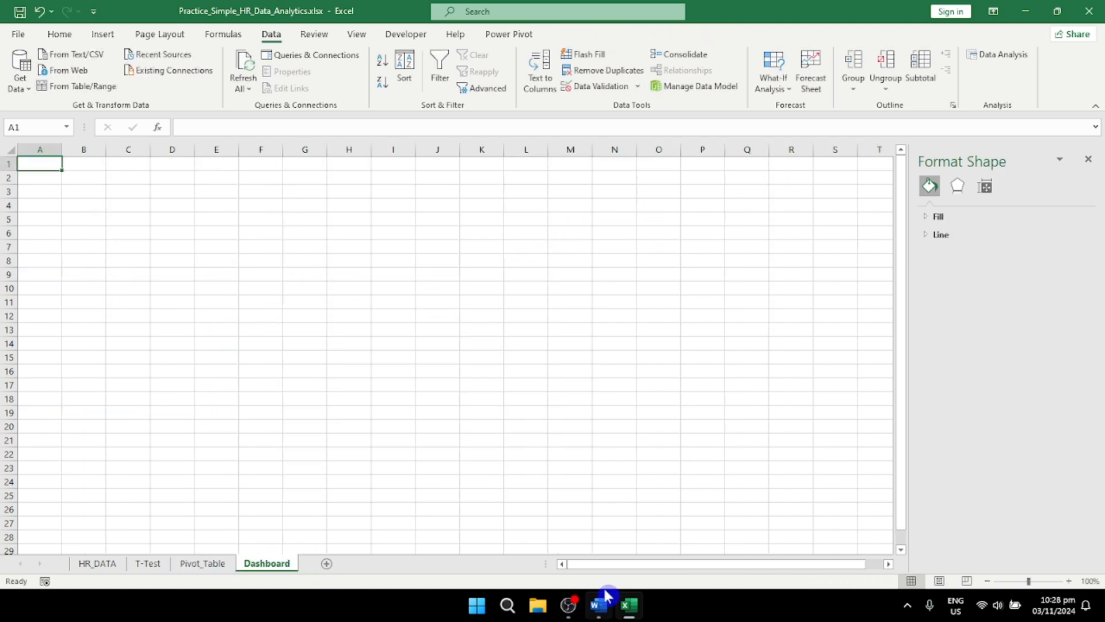
# Step: Draw a rounded rectangle banner about 21.9 cm wide and 2.3 cm high across columns A to M at the sheet's upper edge
pyautogui.click(103, 34)
pyautogui.click(209, 55)
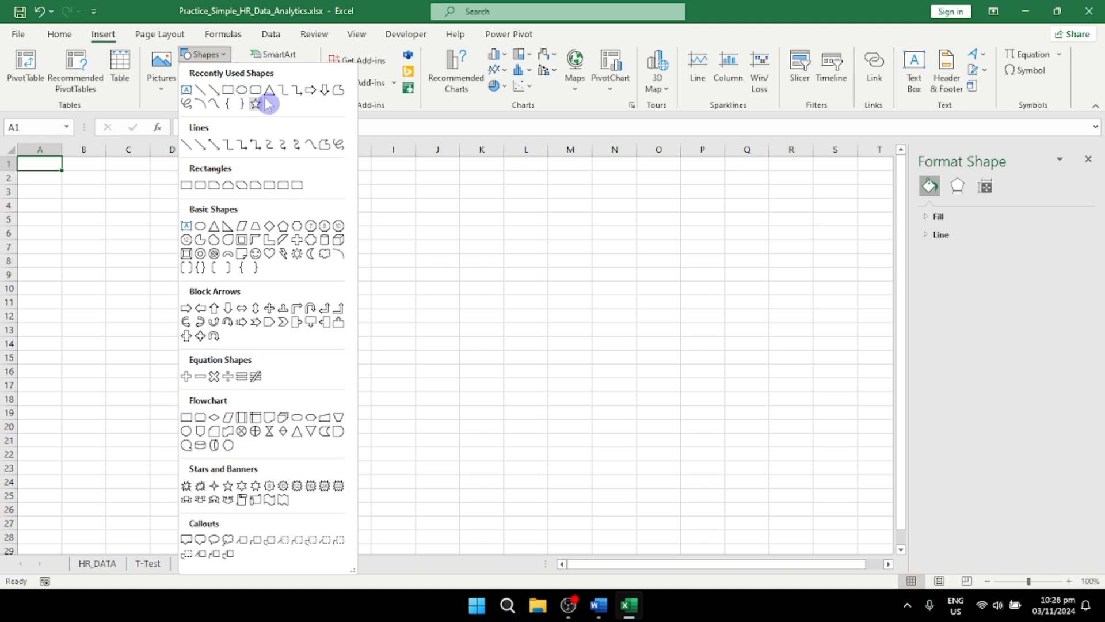
pyautogui.click(256, 103)
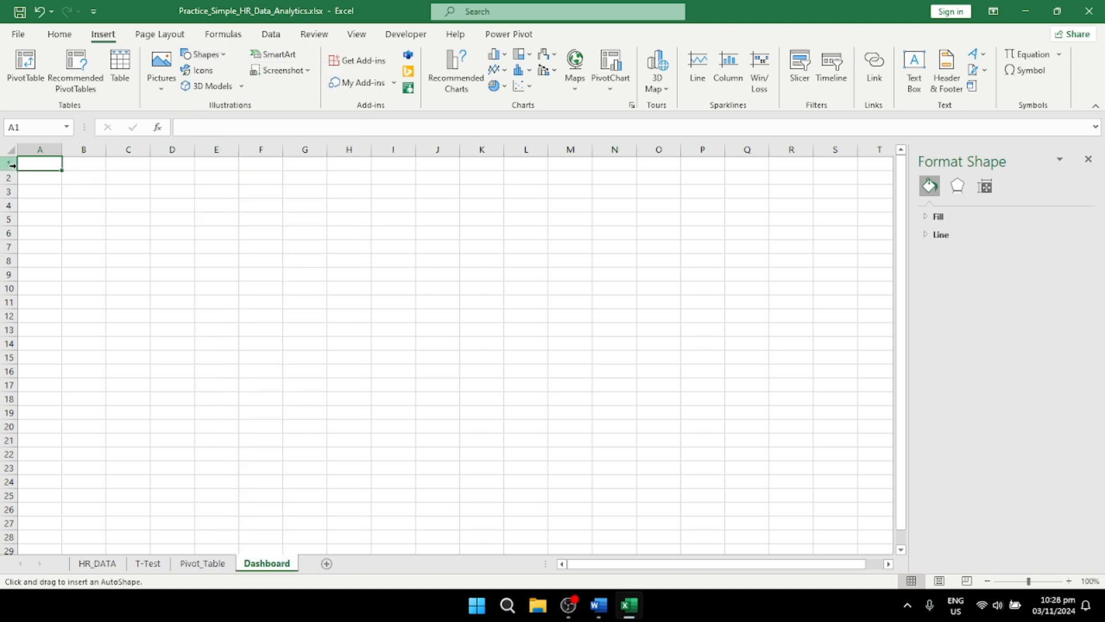
pyautogui.moveTo(18, 157); pyautogui.dragTo(590, 217)
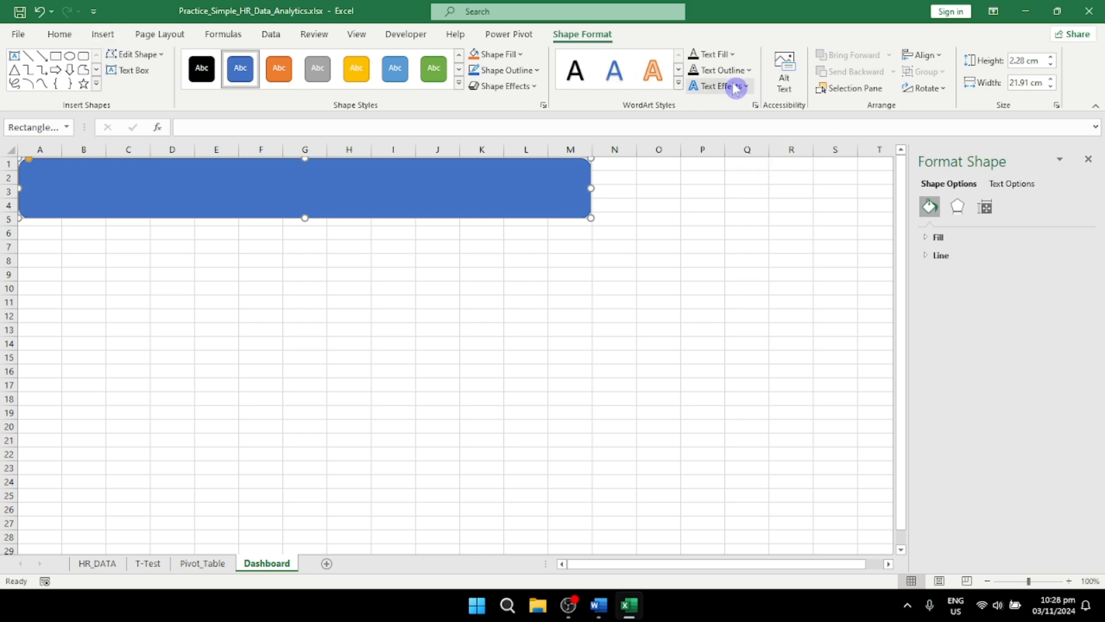
# Step: Add a text box spanning most of the blue banner with the title "Simple HR Dashboard"
pyautogui.click(131, 69)
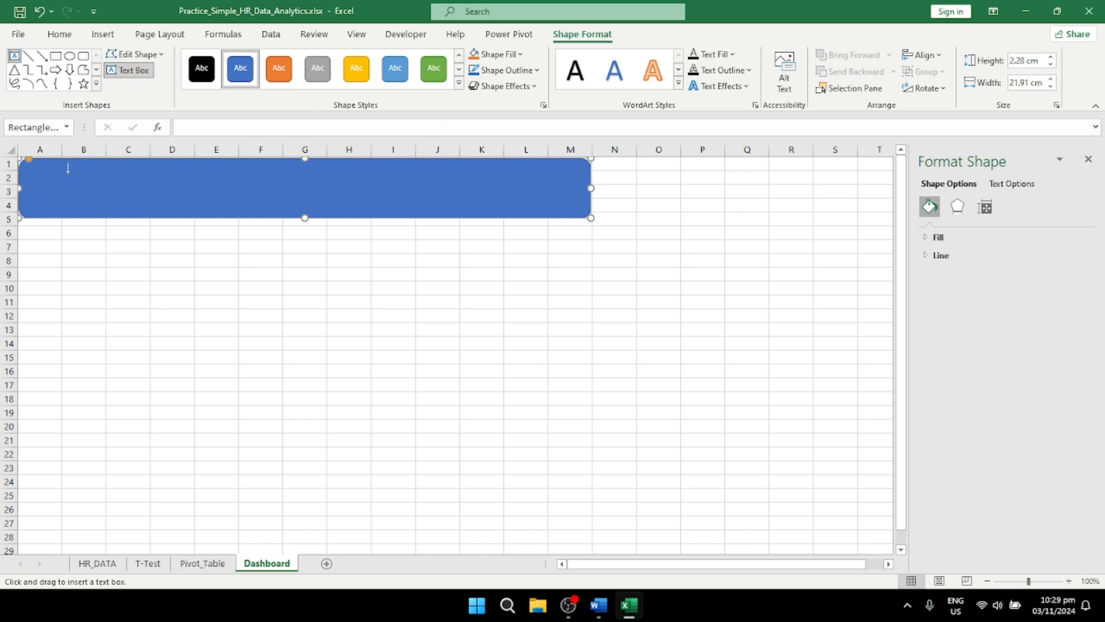
pyautogui.moveTo(67, 173)
pyautogui.mouseDown()
pyautogui.moveTo(168, 196)
pyautogui.moveTo(563, 212)
pyautogui.moveTo(539, 211)
pyautogui.mouseUp()
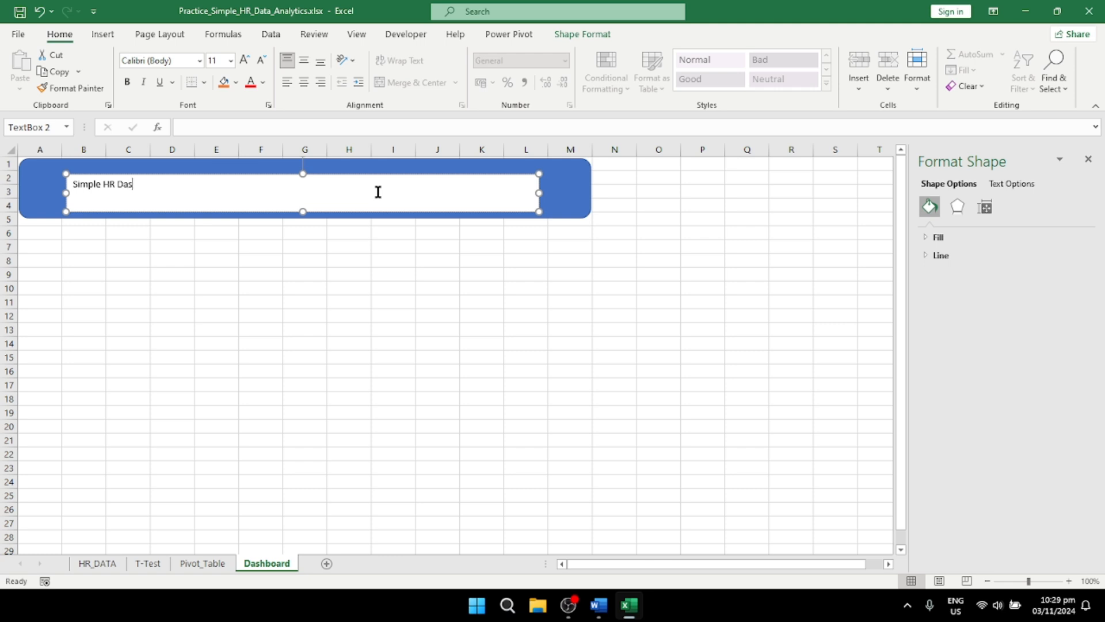
pyautogui.write('Simple HR Dashboard')
# Step: Give the title text box no fill and no outline
pyautogui.moveTo(194, 182); pyautogui.dragTo(48, 173)
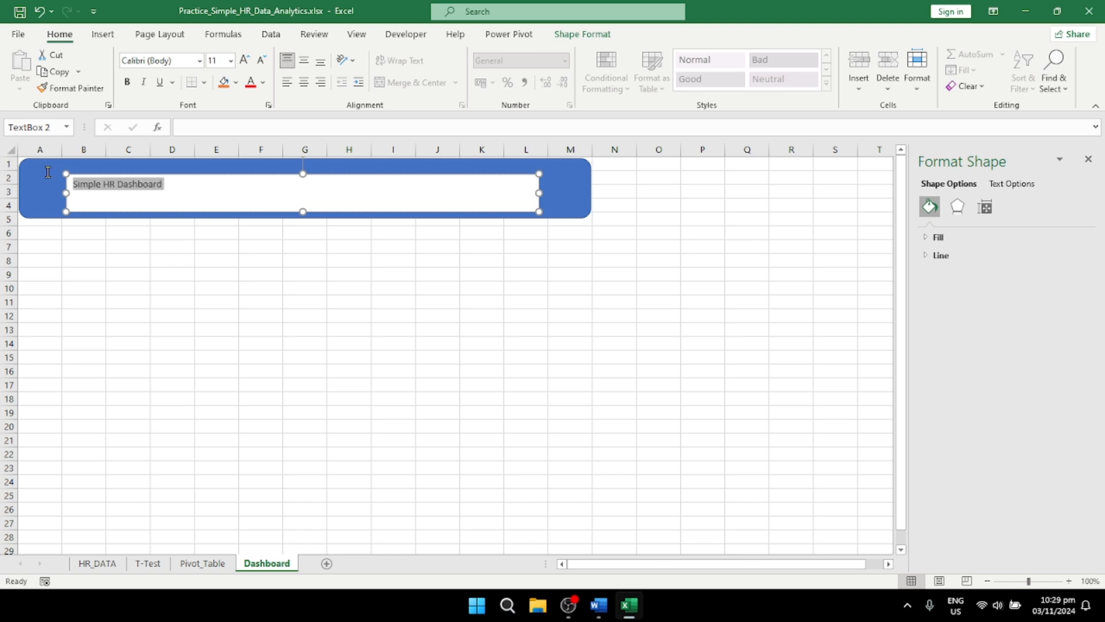
pyautogui.click(348, 176)
pyautogui.click(928, 238)
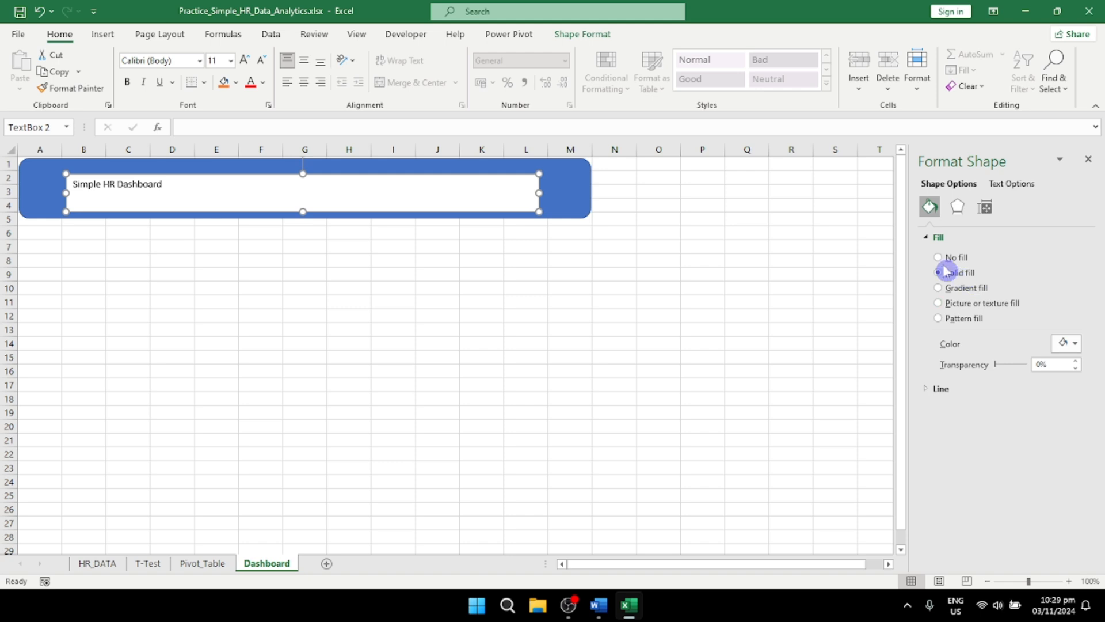
pyautogui.click(947, 258)
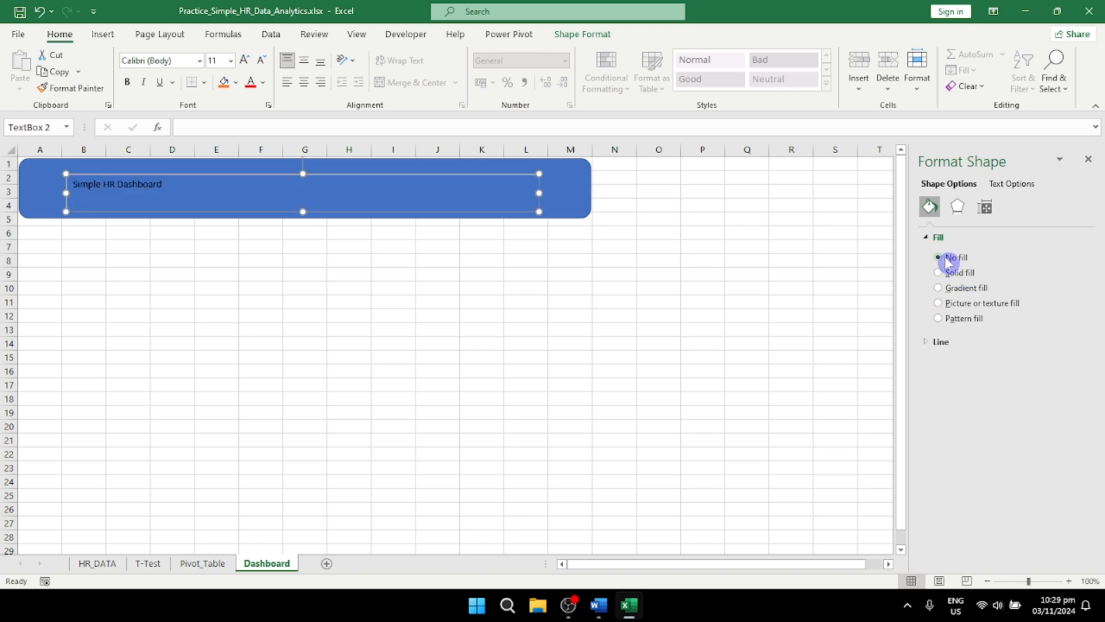
pyautogui.click(974, 343)
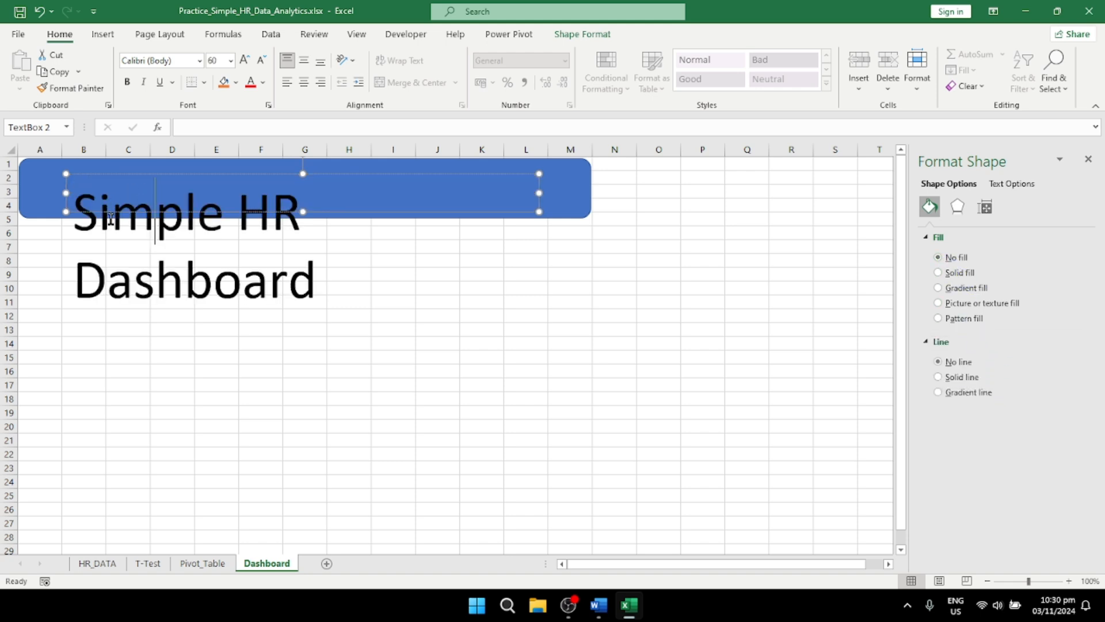
# Step: Set the font size of the "Simple HR Dashboard" title to 36
pyautogui.hotkey('ctrl', 'a')
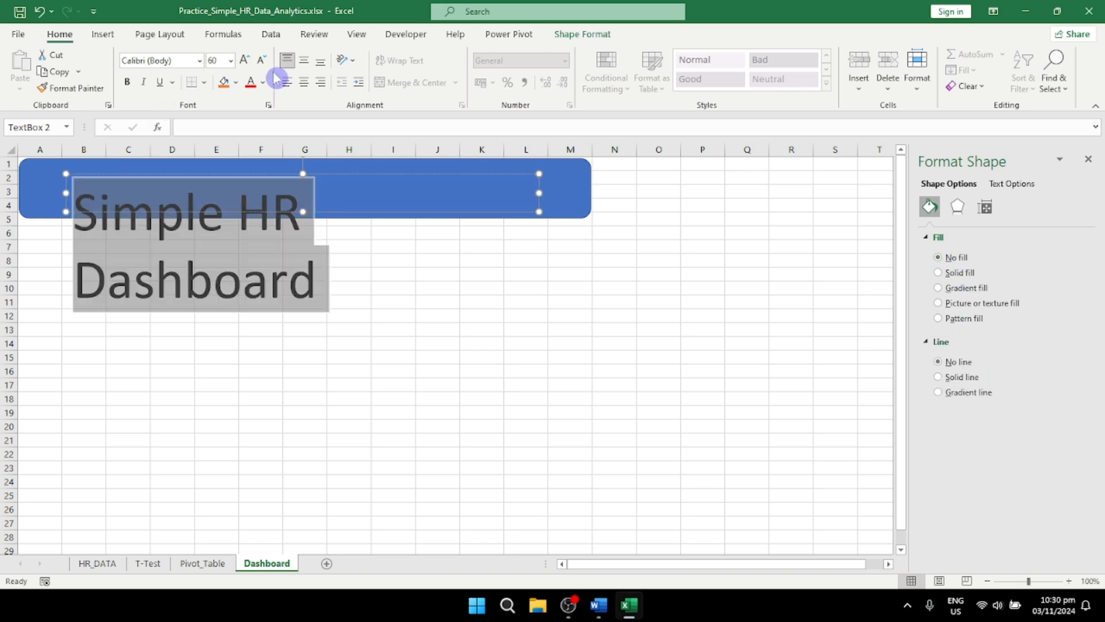
pyautogui.click(230, 60)
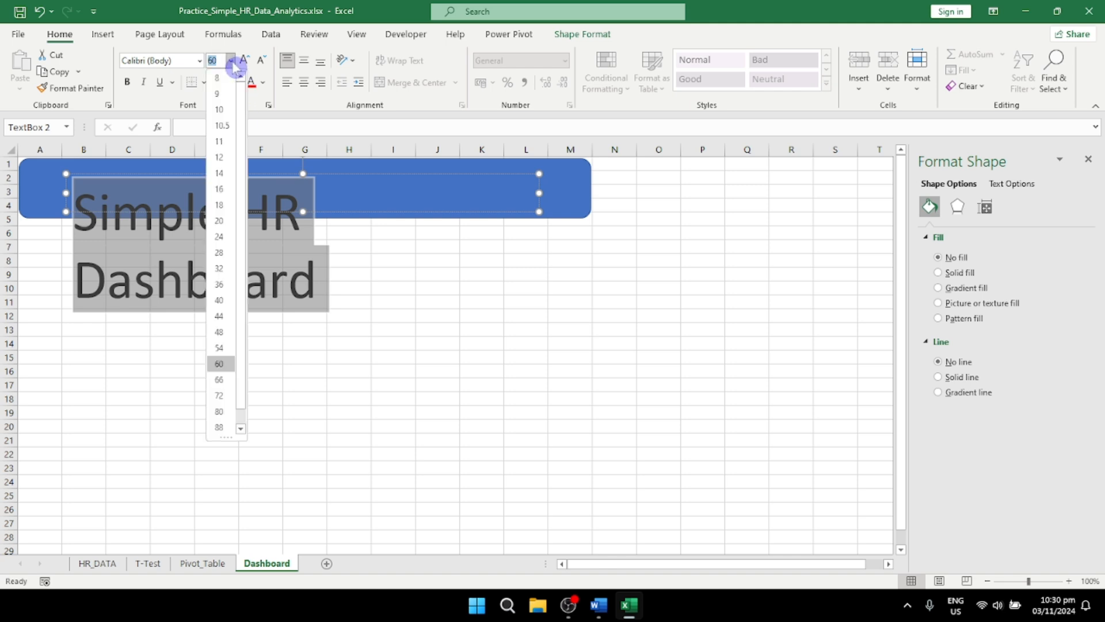
pyautogui.click(219, 284)
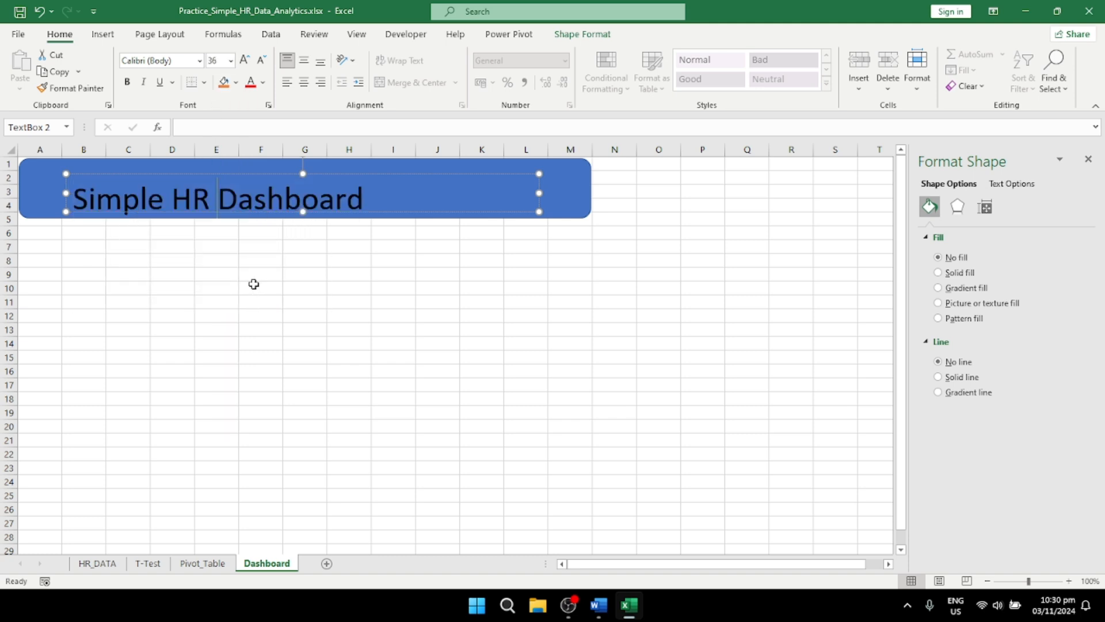
# Step: Centre the "Simple HR Dashboard" title text and nudge its text box slightly upward in the banner
pyautogui.click(303, 81)
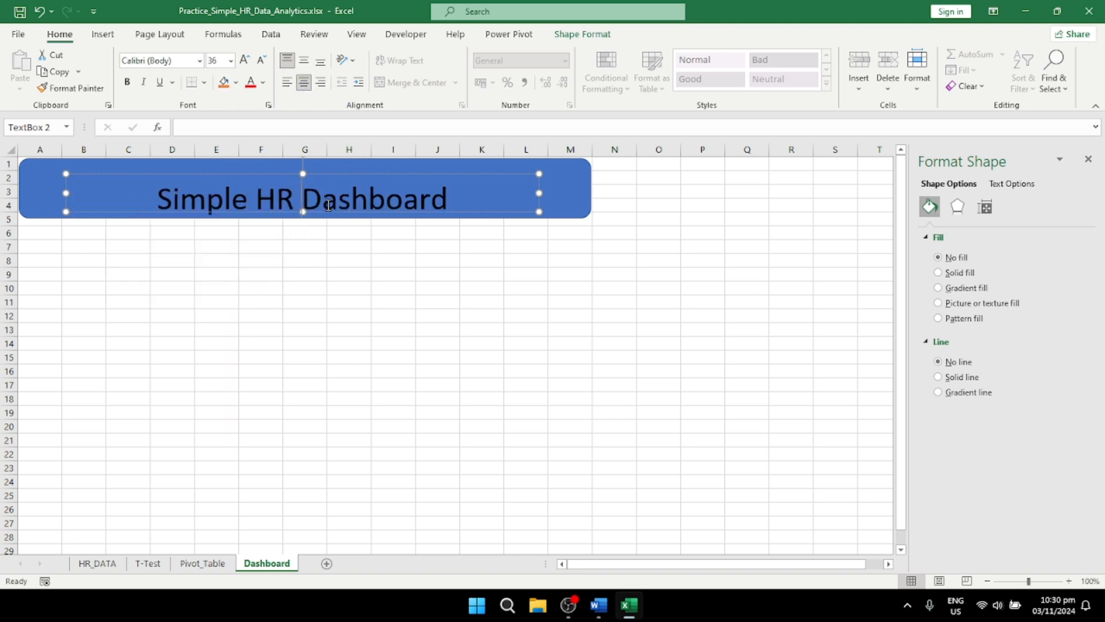
pyautogui.moveTo(325, 174); pyautogui.dragTo(323, 171)
pyautogui.click(320, 163)
pyautogui.click(318, 151)
# Step: Change the dashboard title's font colour to white and shift its text box slightly higher within the blue banner
pyautogui.tripleClick(311, 193)
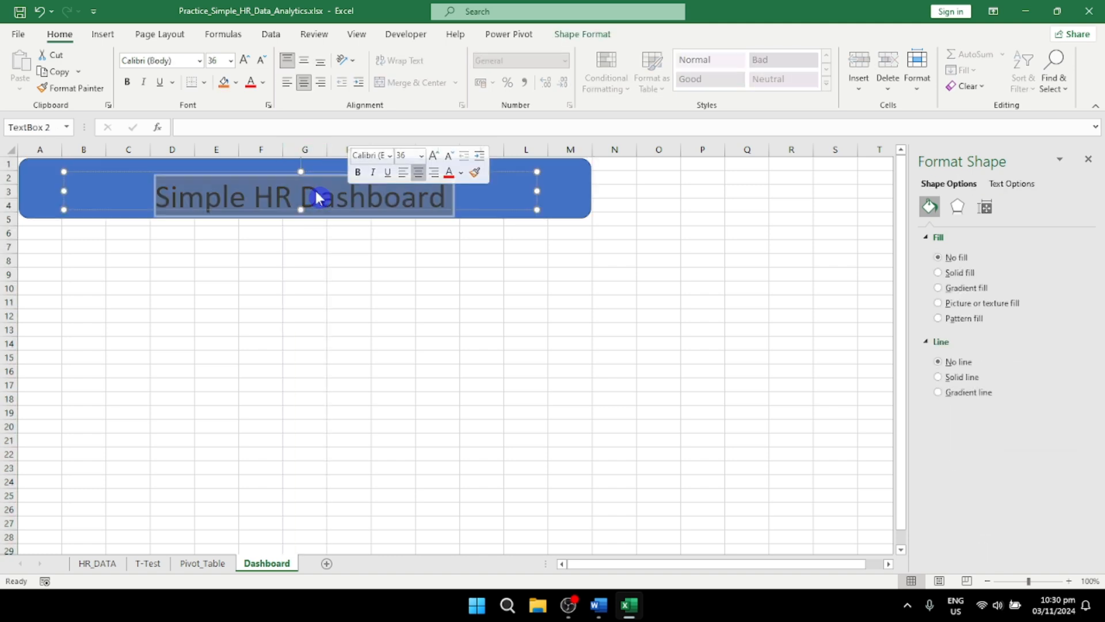
pyautogui.click(309, 194)
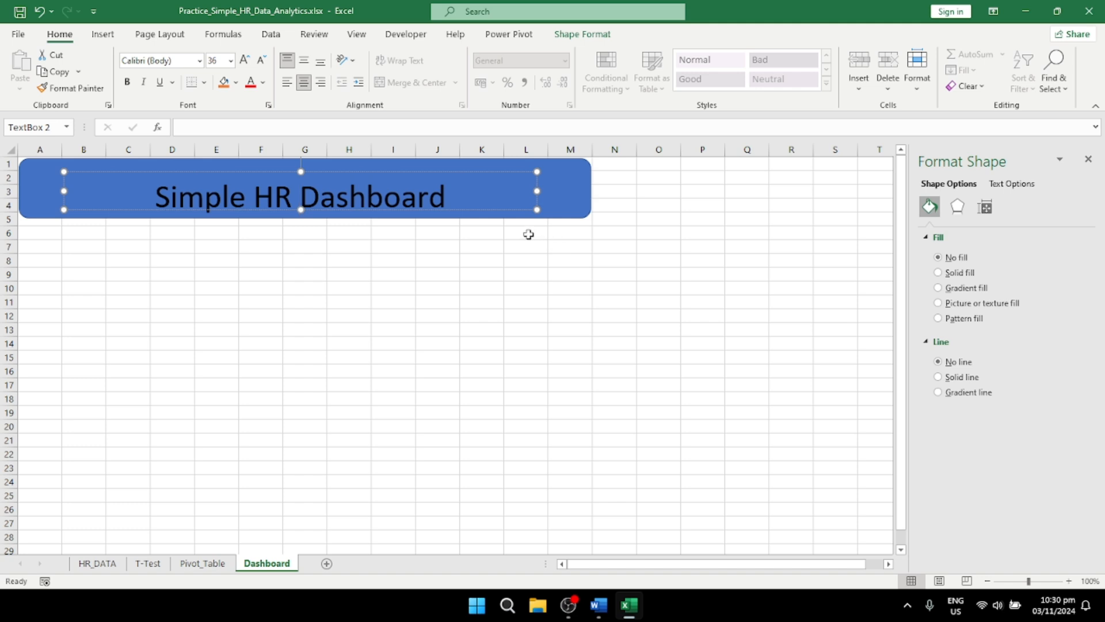
pyautogui.hotkey('ctrl', 'a')
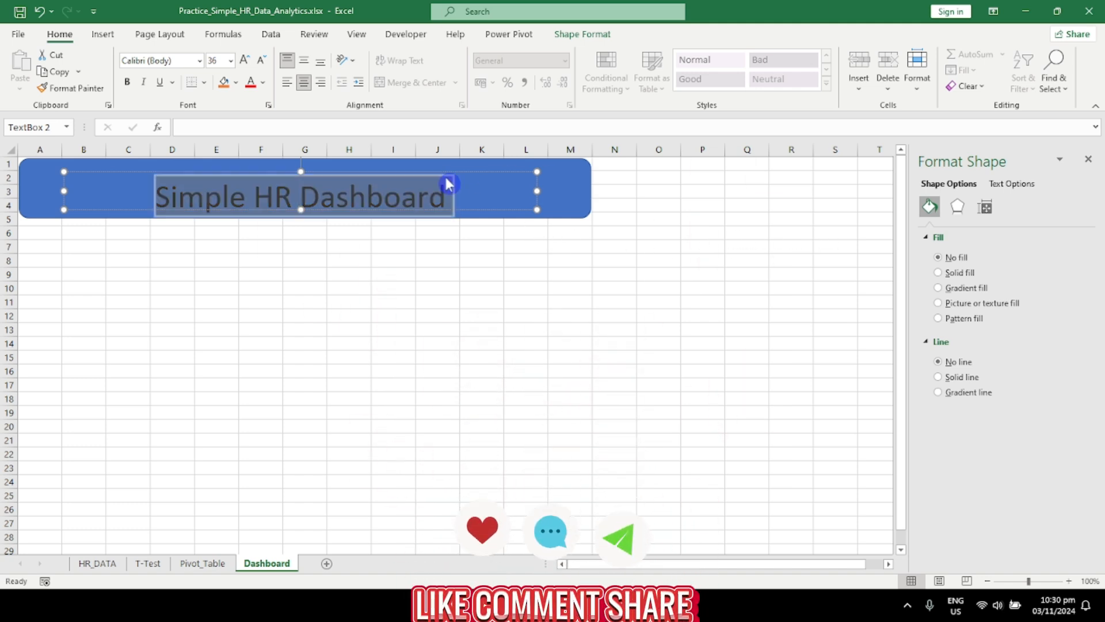
pyautogui.click(264, 84)
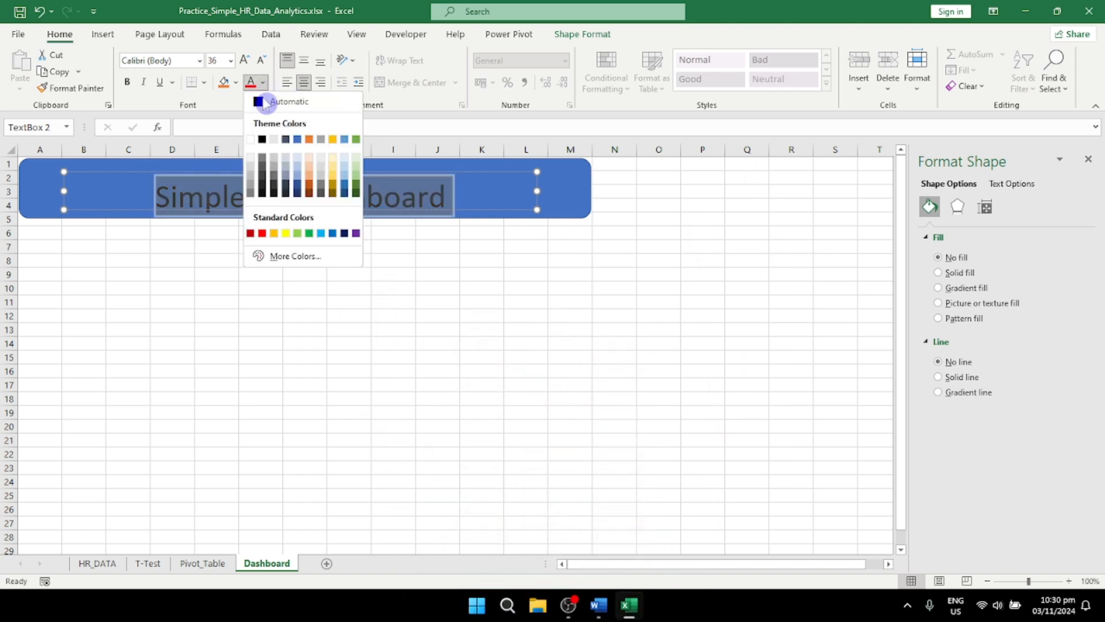
pyautogui.click(251, 140)
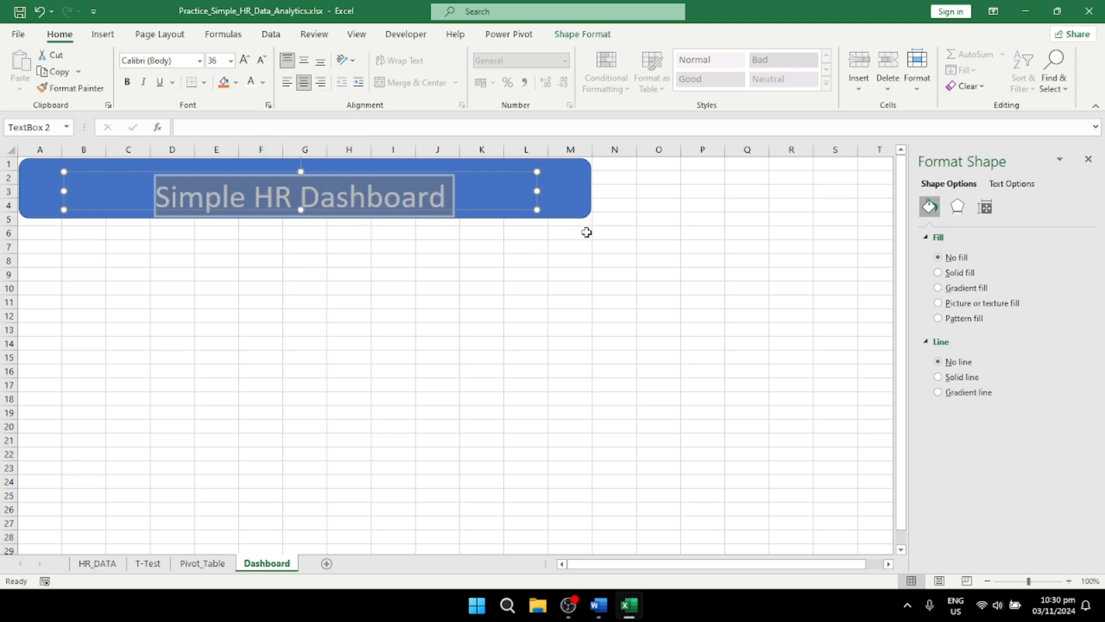
pyautogui.click(598, 302)
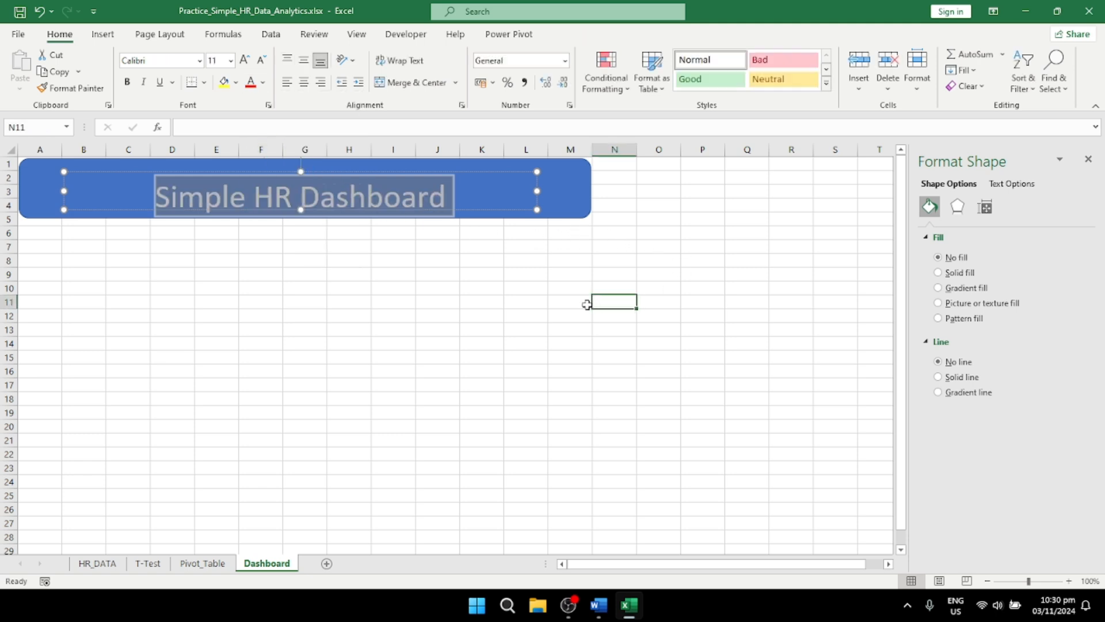
pyautogui.click(299, 201)
pyautogui.moveTo(337, 174); pyautogui.dragTo(339, 168)
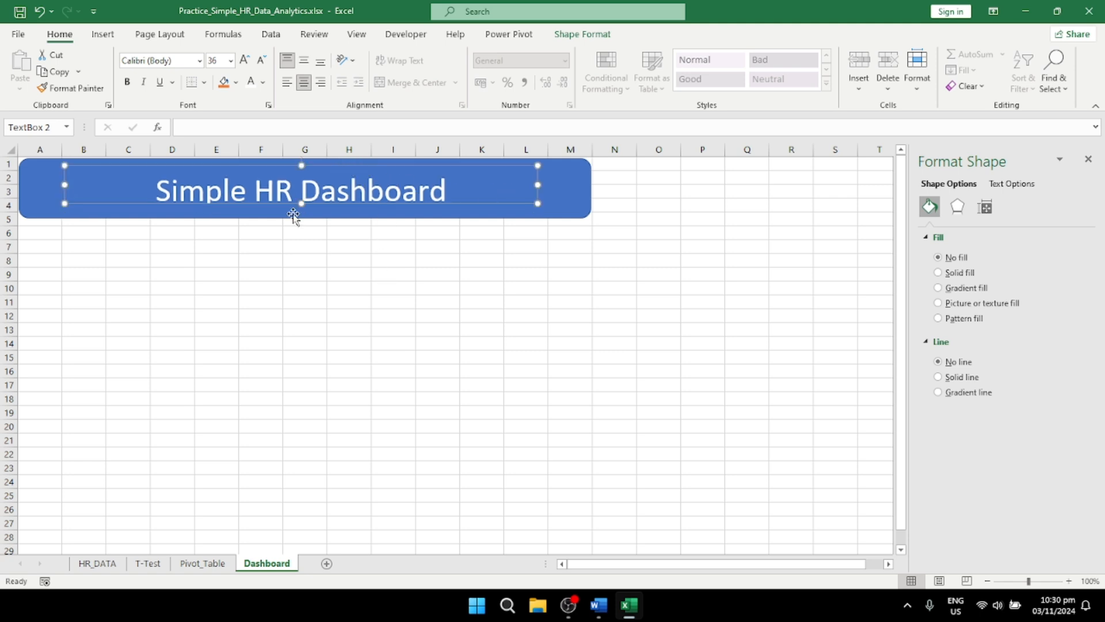
# Step: Enter the label "Average Salary By Department" in cell B9 and widen column B to fit it
pyautogui.doubleClick(83, 275)
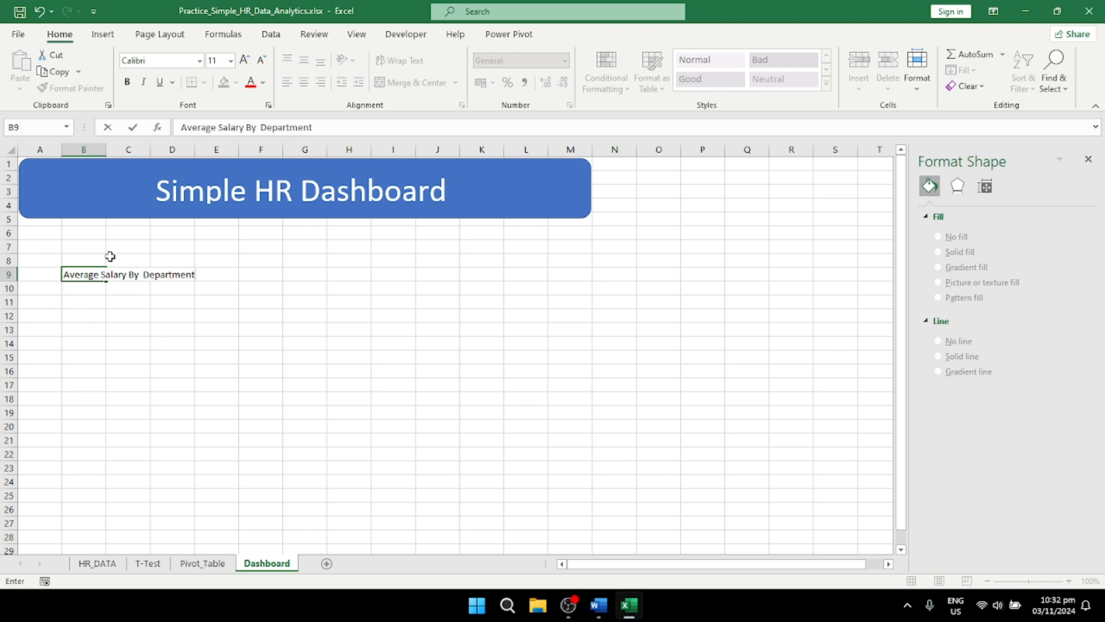
pyautogui.click(109, 151)
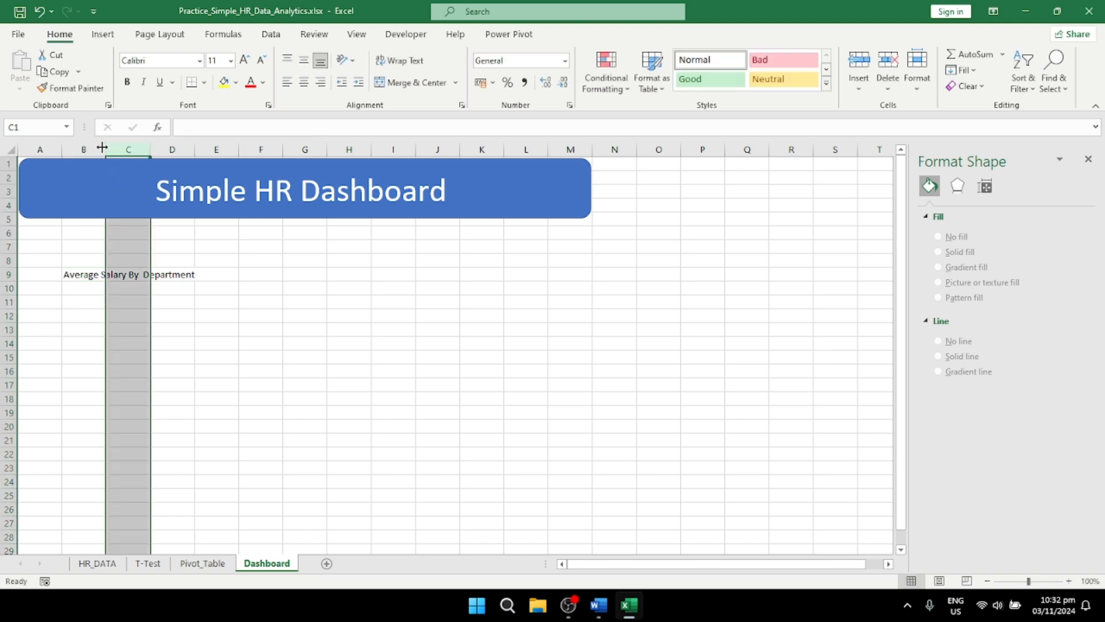
pyautogui.moveTo(102, 148); pyautogui.dragTo(201, 148)
pyautogui.click(151, 287)
pyautogui.click(131, 258)
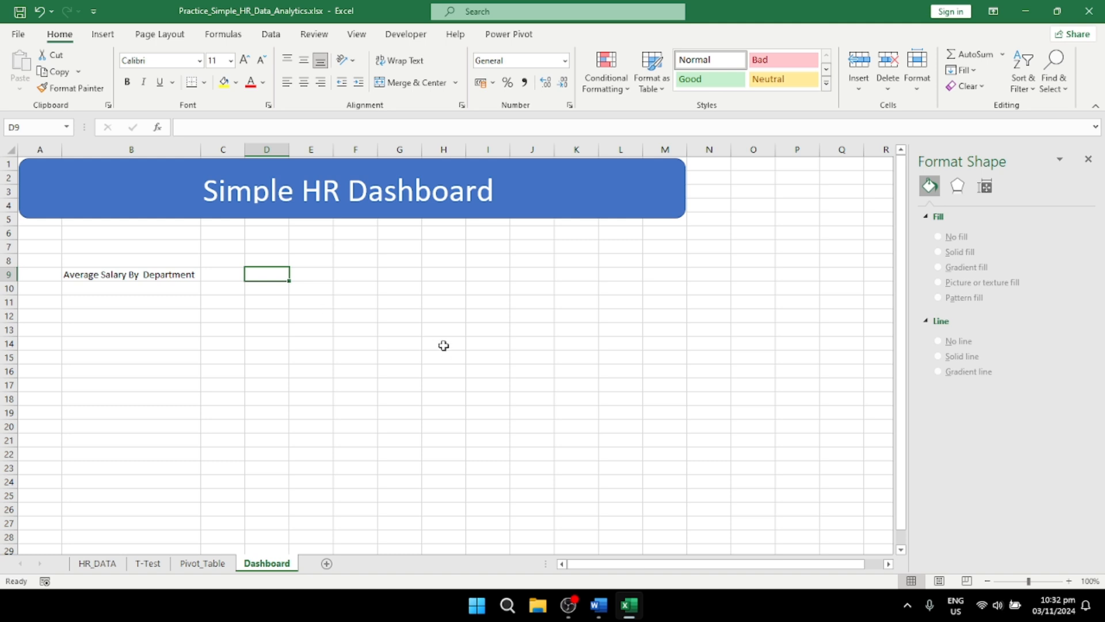
# Step: Enter the label "Average Tenure" in cell D9 and autofit column D
pyautogui.write('Average Tenure')
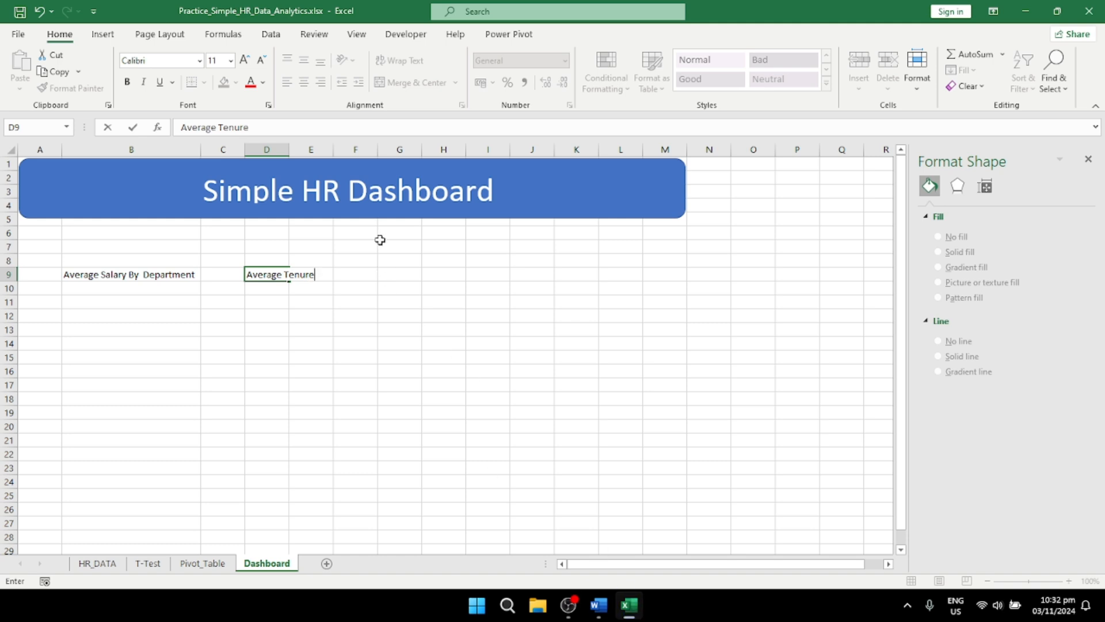
pyautogui.click(284, 149)
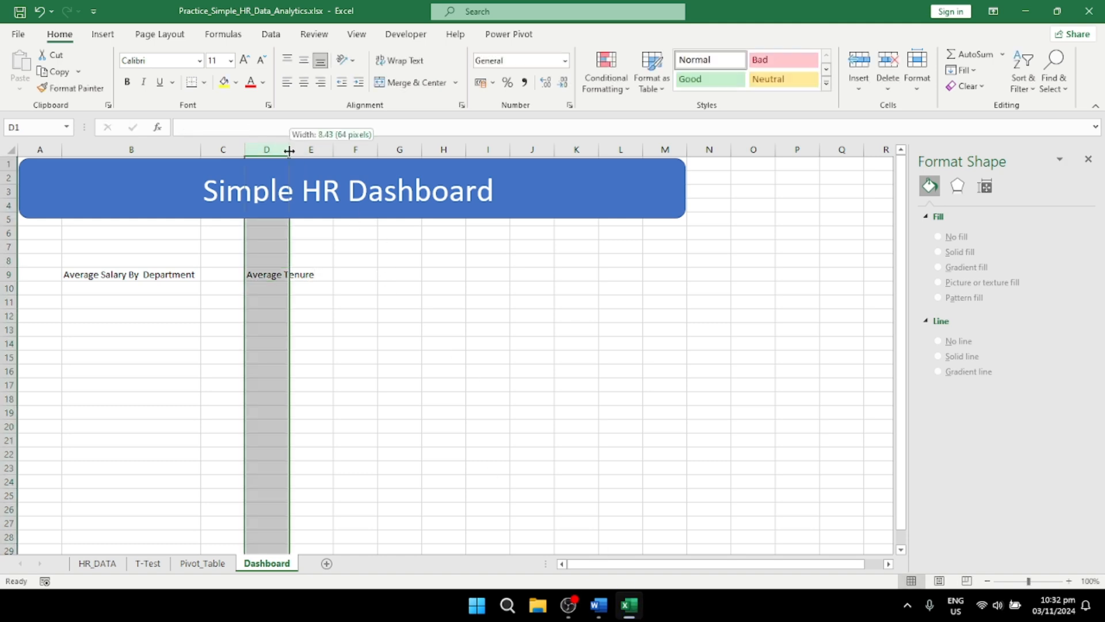
pyautogui.doubleClick(289, 150)
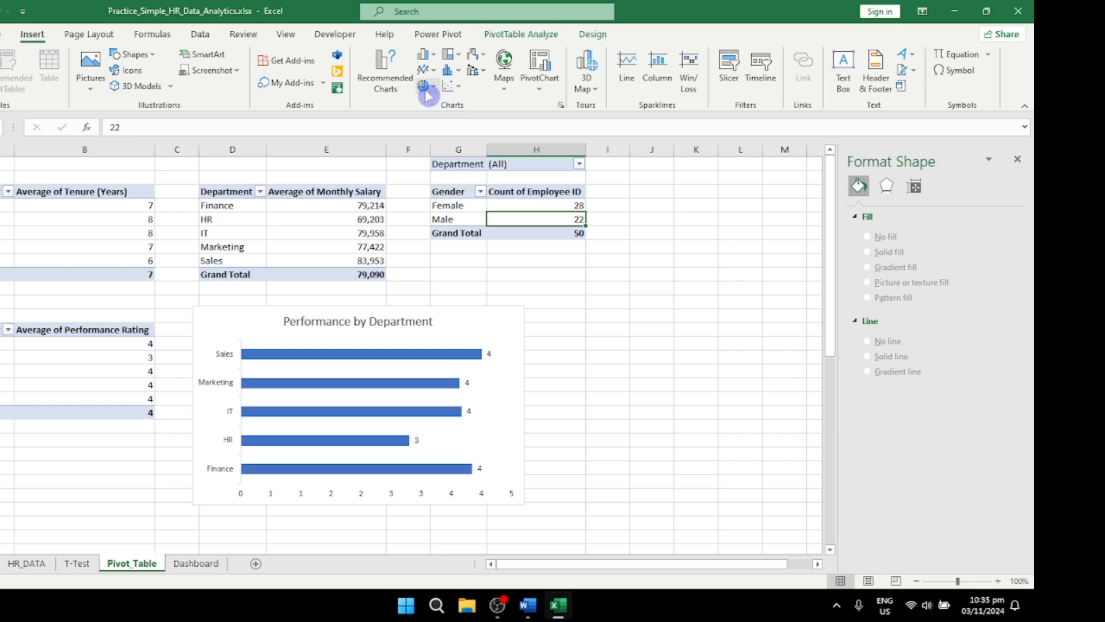
# Step: Insert a doughnut PivotChart of employee count by gender and arrange it side by side with the Performance by Department chart
pyautogui.click(426, 85)
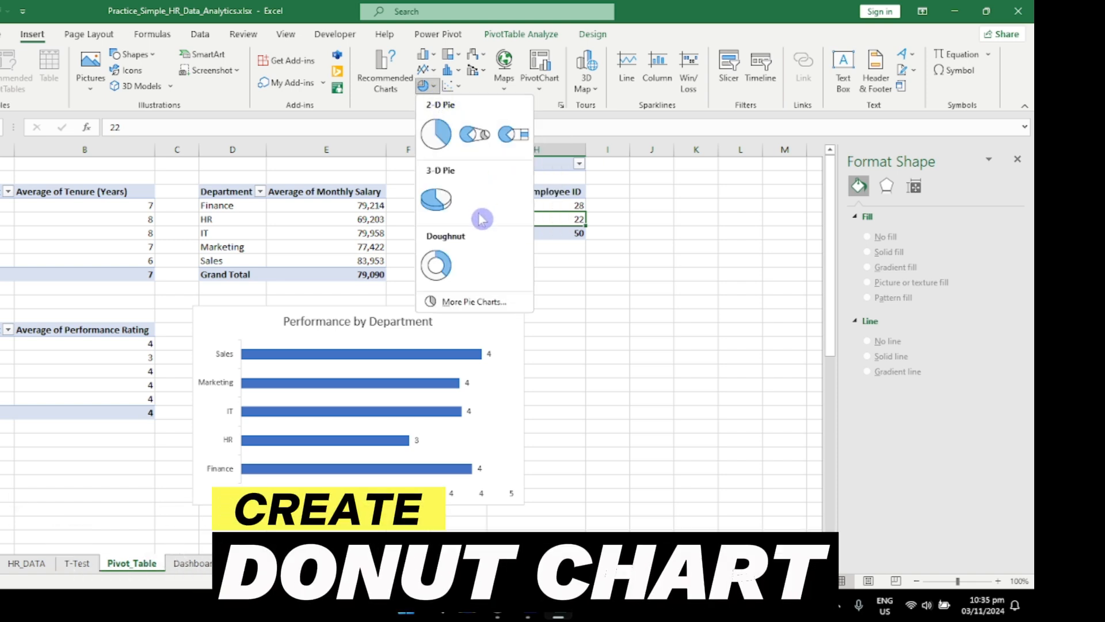
pyautogui.click(452, 271)
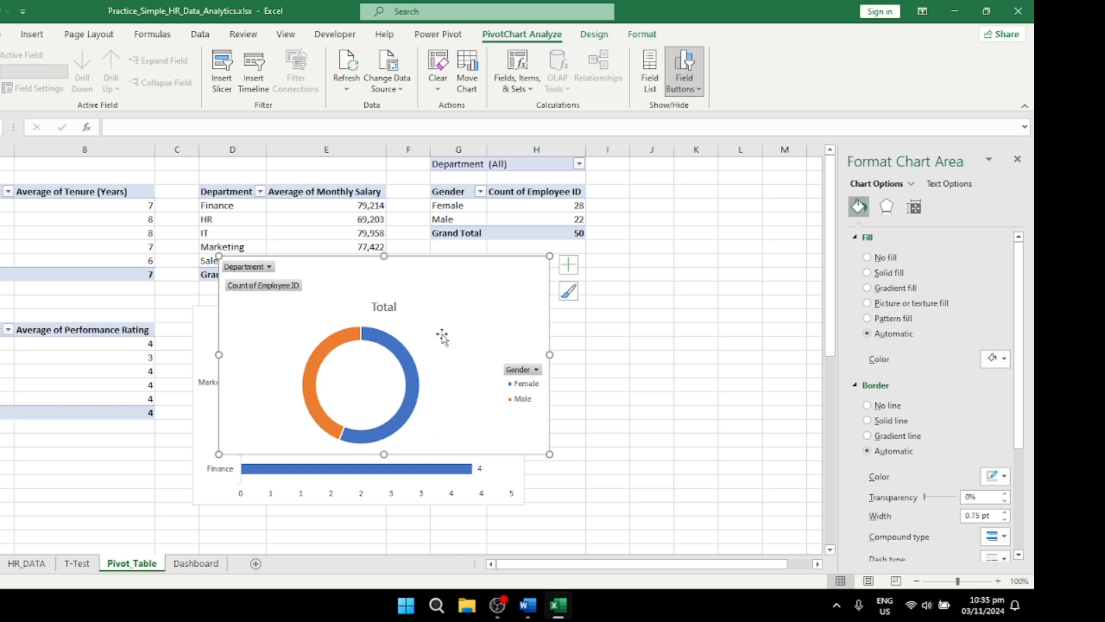
pyautogui.moveTo(492, 291); pyautogui.dragTo(748, 304)
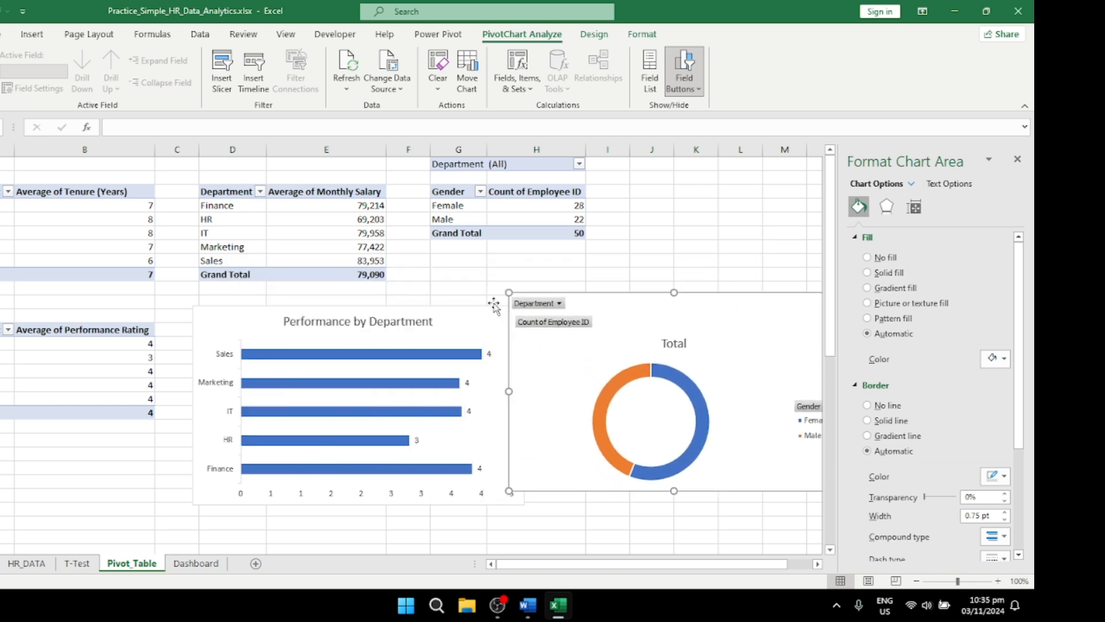
pyautogui.moveTo(436, 326); pyautogui.dragTo(414, 317)
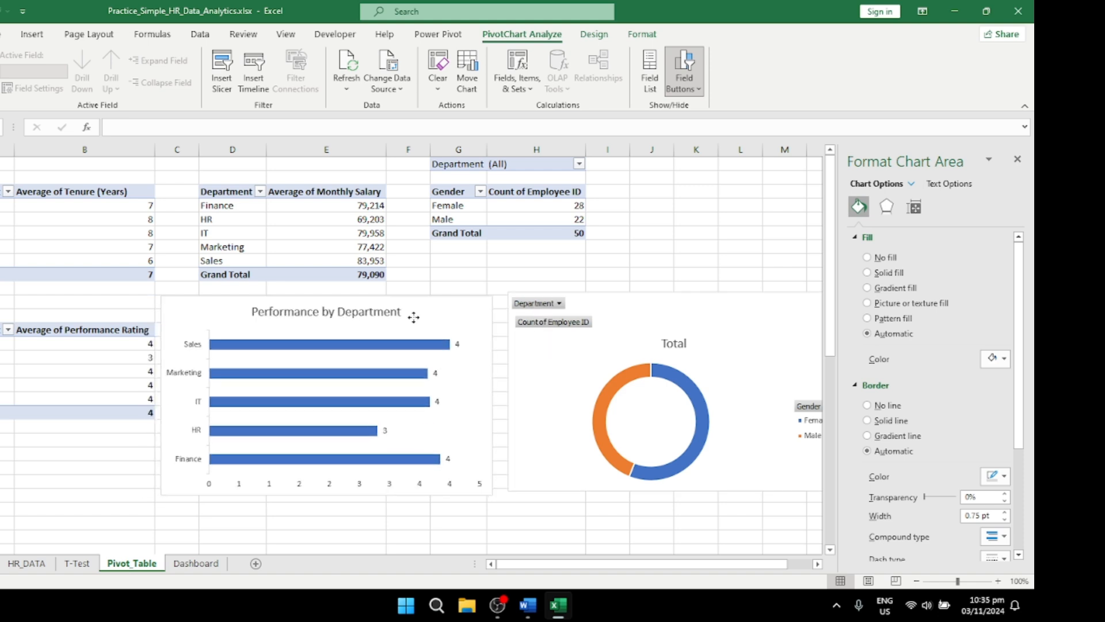
pyautogui.moveTo(613, 318); pyautogui.dragTo(599, 319)
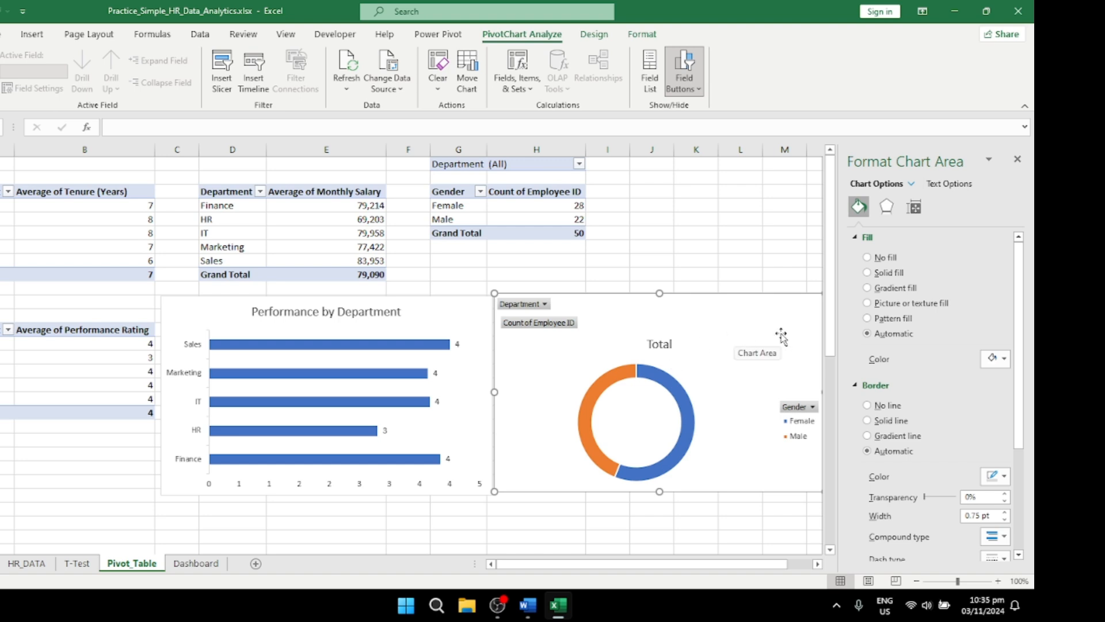
# Step: Remove the legend from the gender doughnut chart
pyautogui.click(1018, 160)
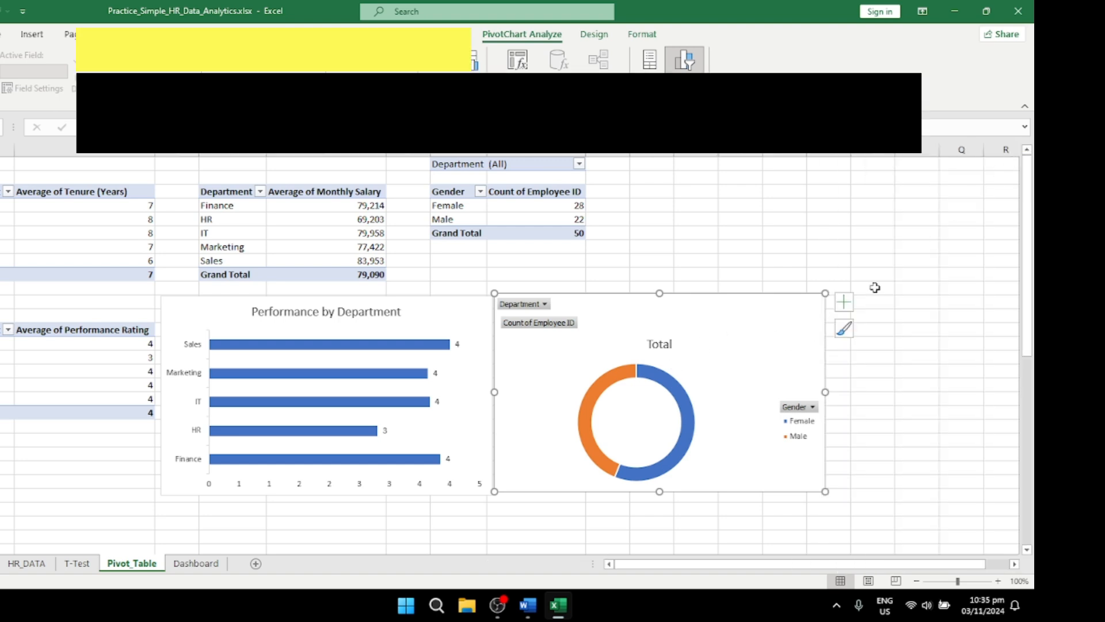
pyautogui.click(845, 304)
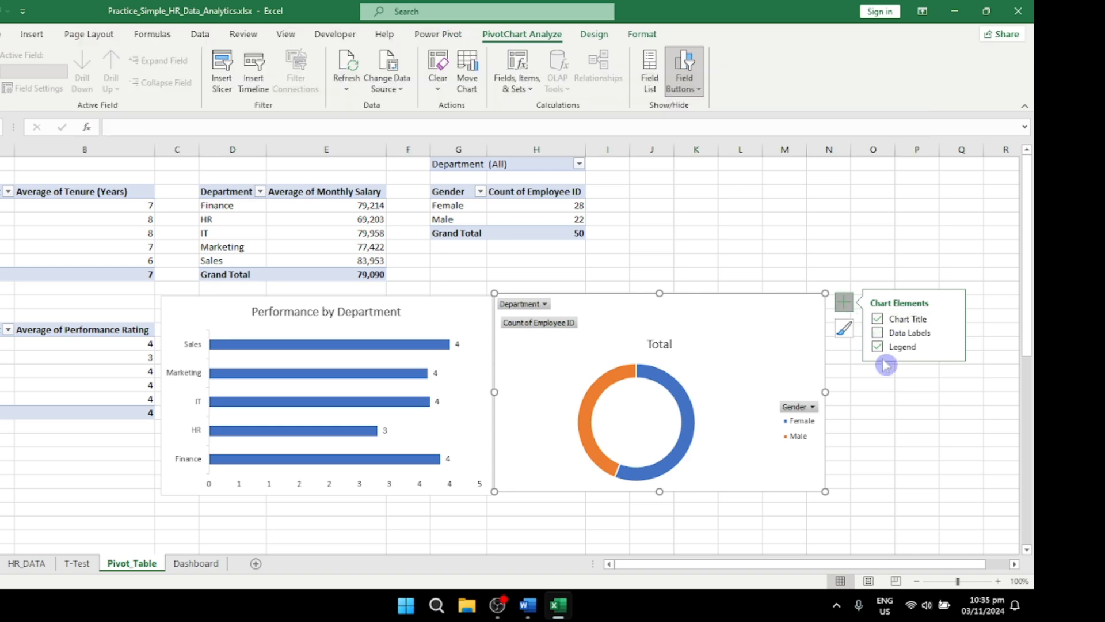
pyautogui.click(878, 347)
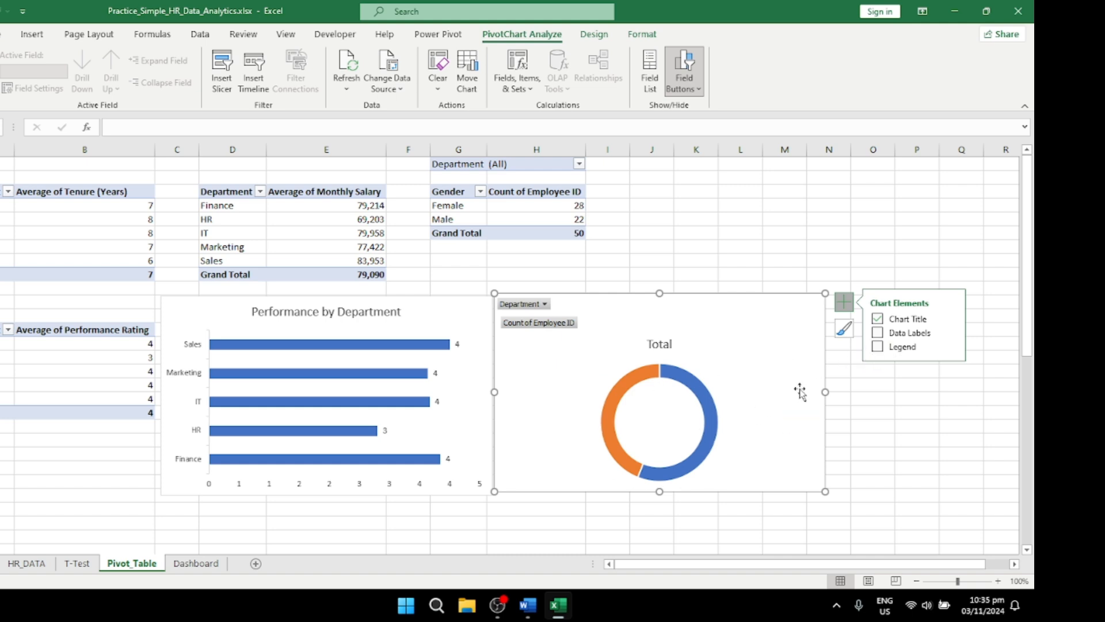
pyautogui.click(843, 342)
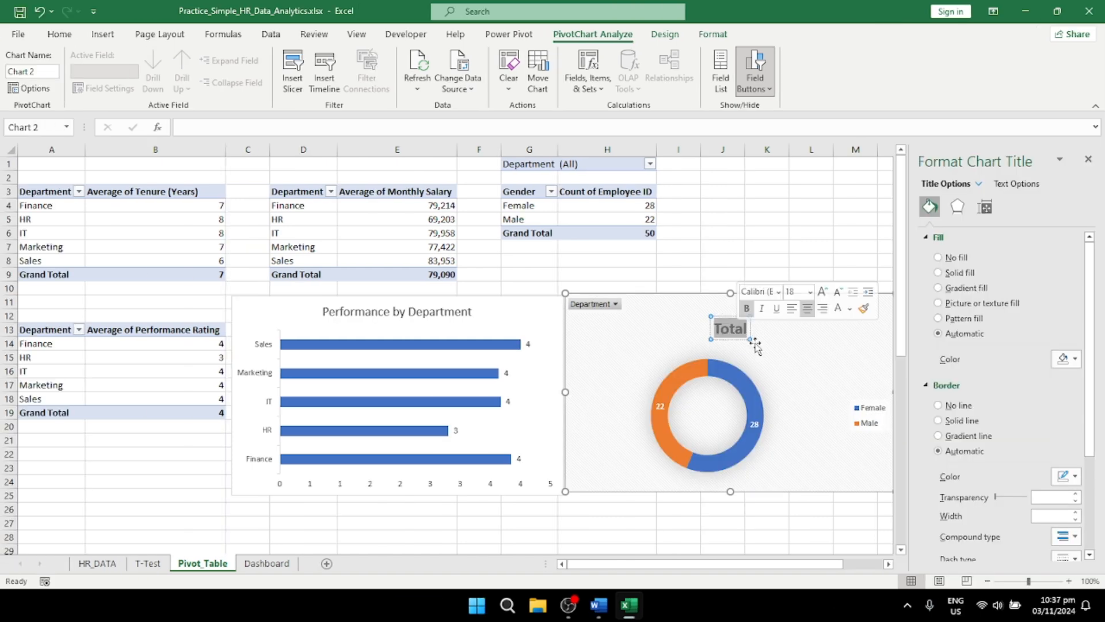
# Step: Change the doughnut chart's title to "Gender Distribution"
pyautogui.write('Gender')
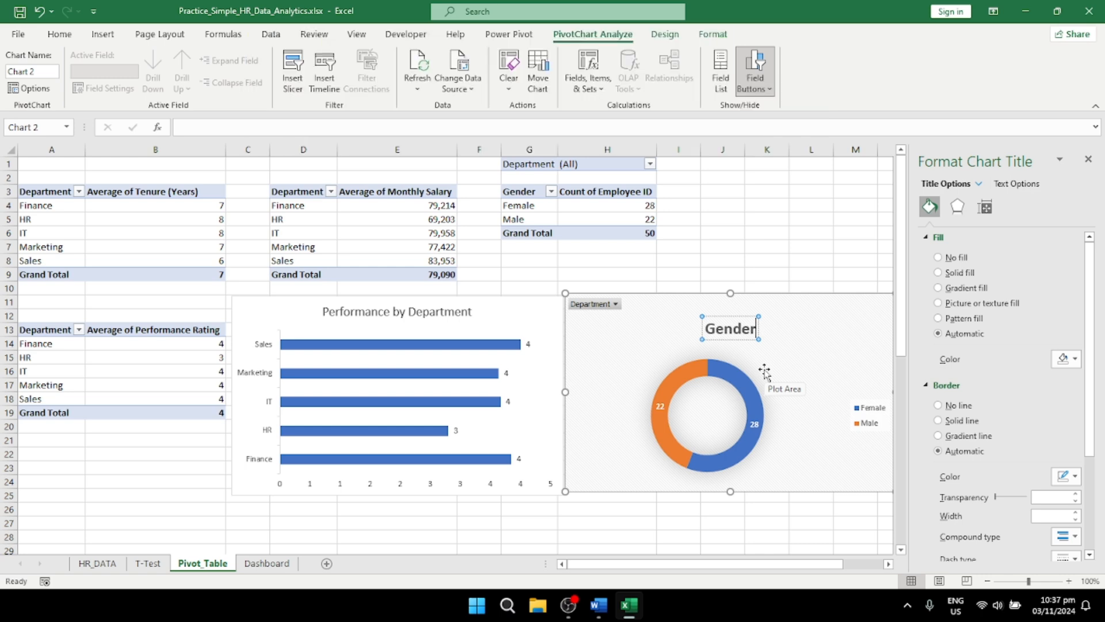
pyautogui.write(' Distribution')
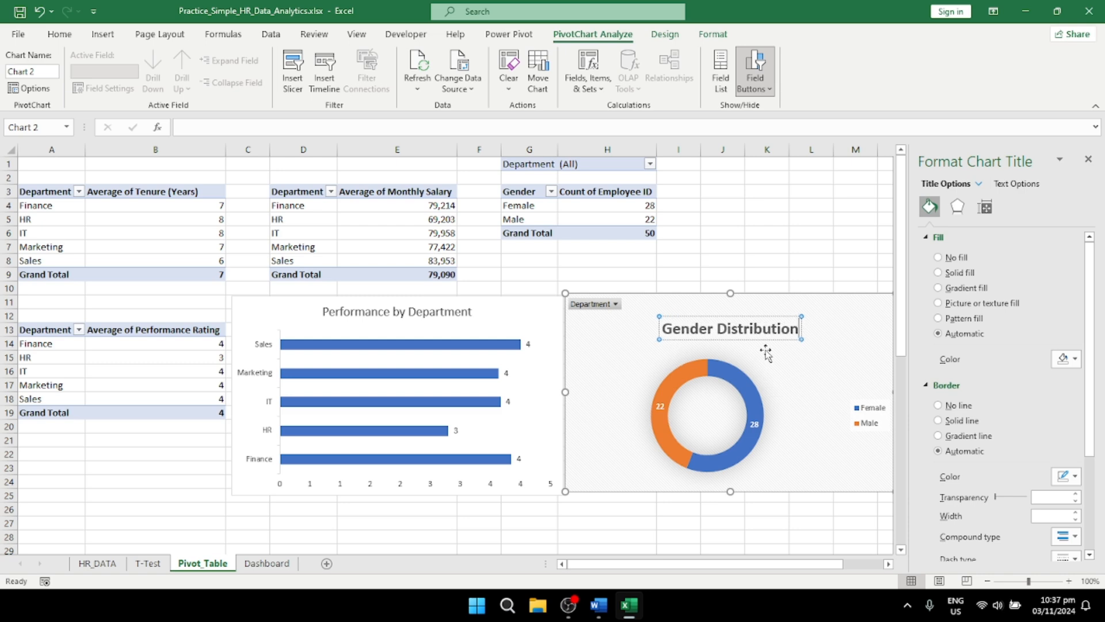
pyautogui.click(834, 316)
pyautogui.click(823, 244)
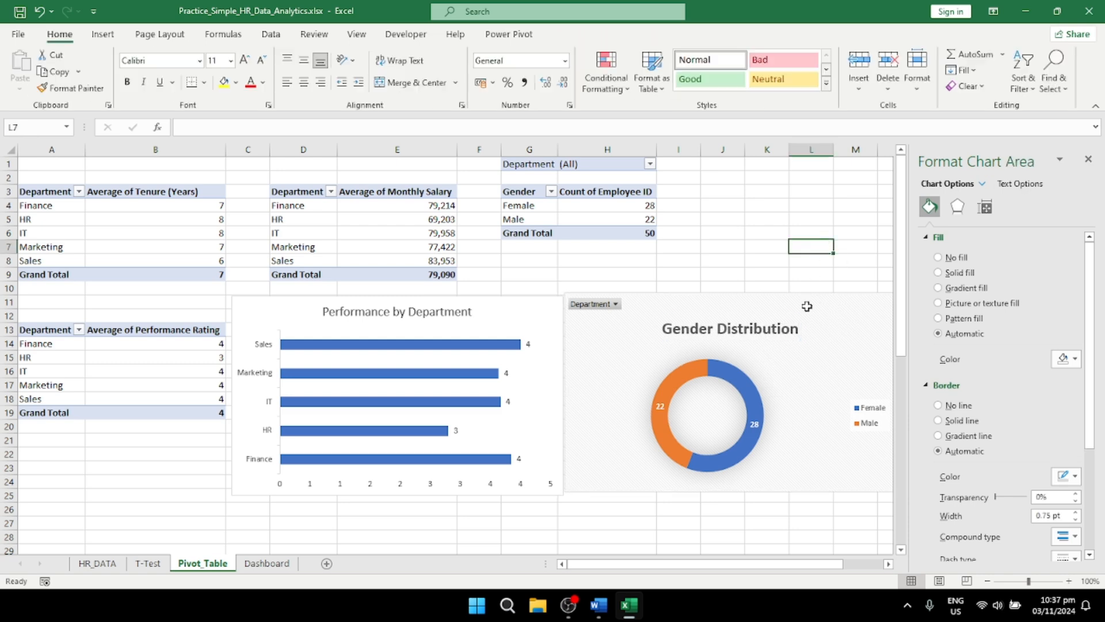
# Step: Copy the Gender Distribution chart to cell B21 of the Dashboard sheet
pyautogui.click(820, 386)
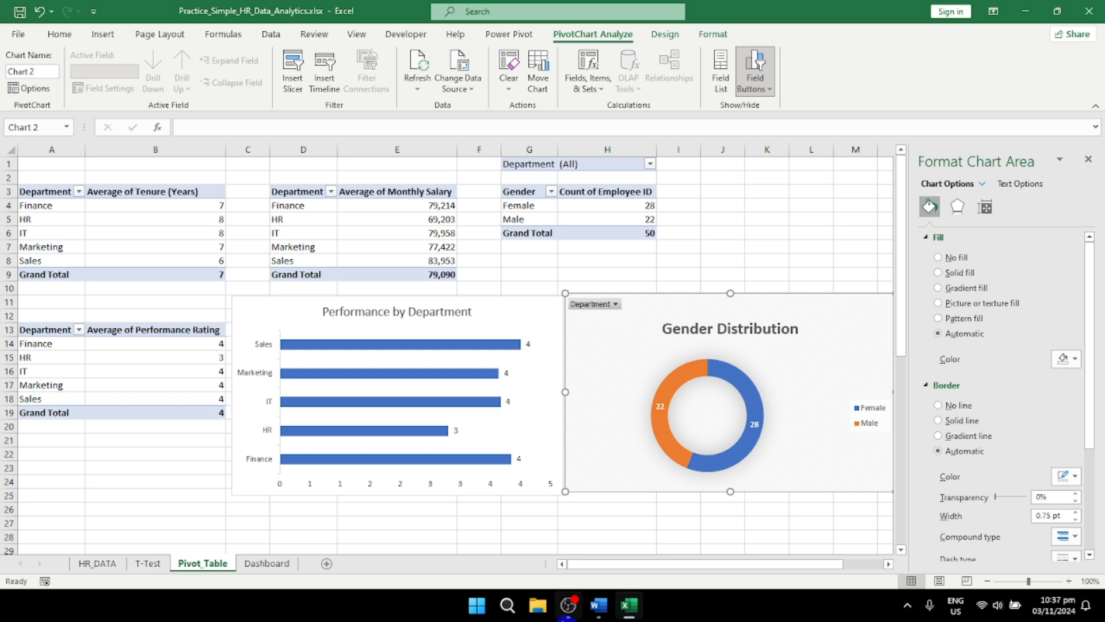
pyautogui.click(269, 565)
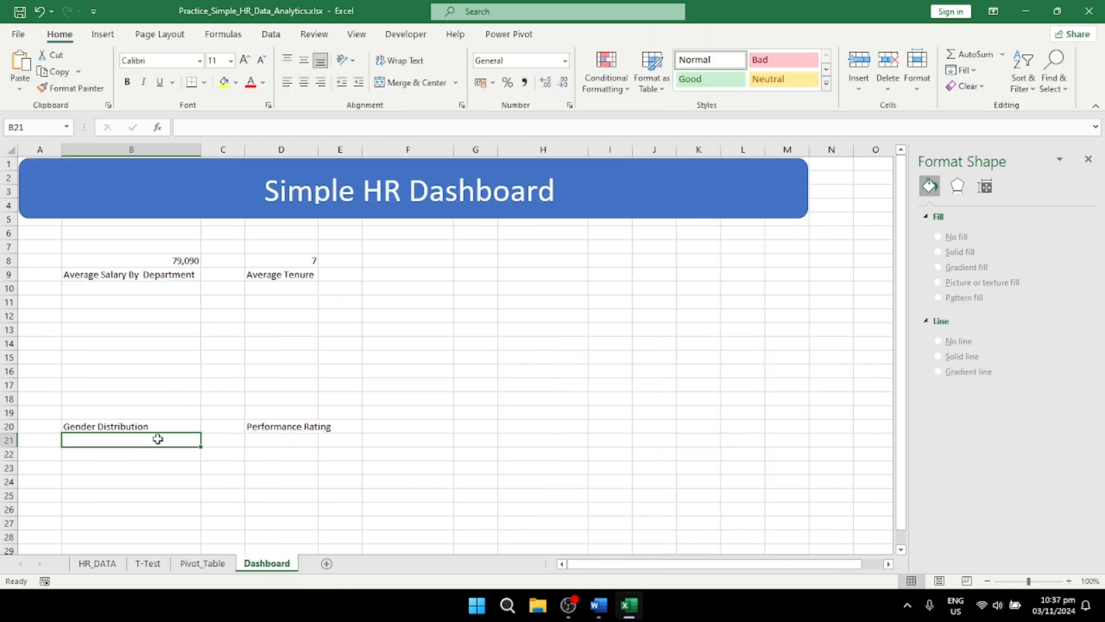
pyautogui.hotkey('ctrl', 'v')
pyautogui.scroll(-5, 296, 444)
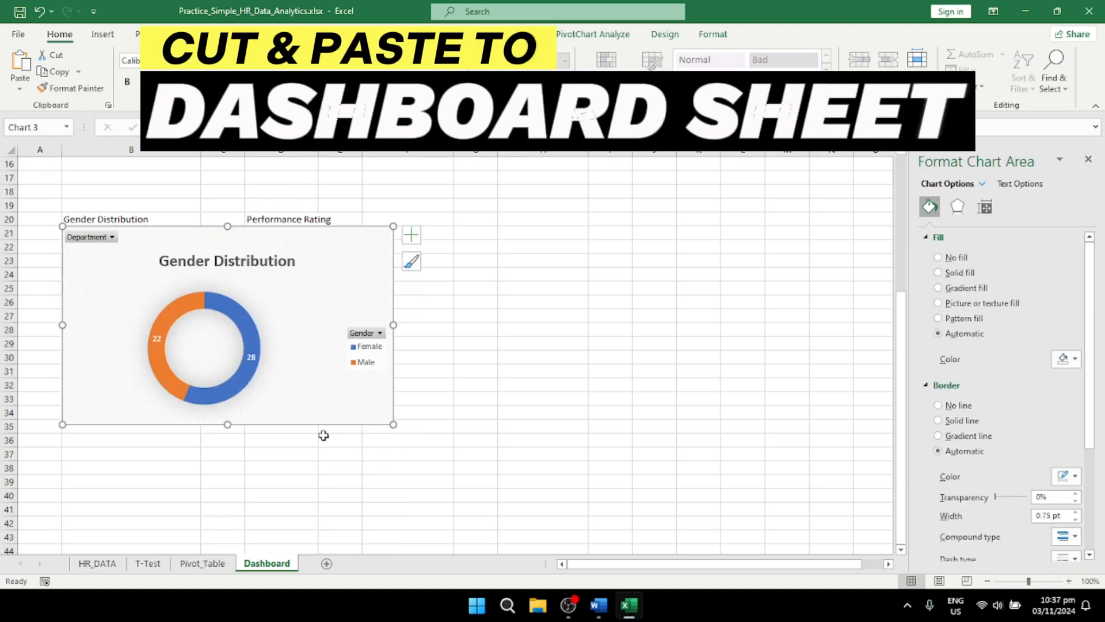
# Step: Shrink the pasted Gender Distribution chart to span from column B into column D and rows 21 to 32
pyautogui.scroll(4, 323, 436)
pyautogui.scroll(-3, 327, 442)
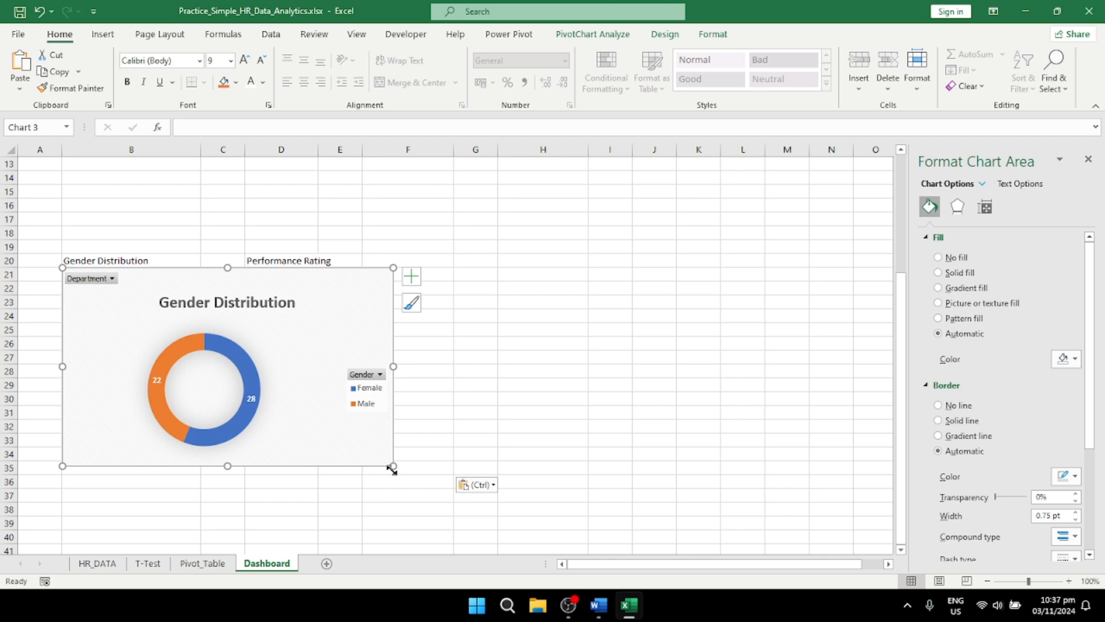
pyautogui.moveTo(393, 468); pyautogui.dragTo(262, 427)
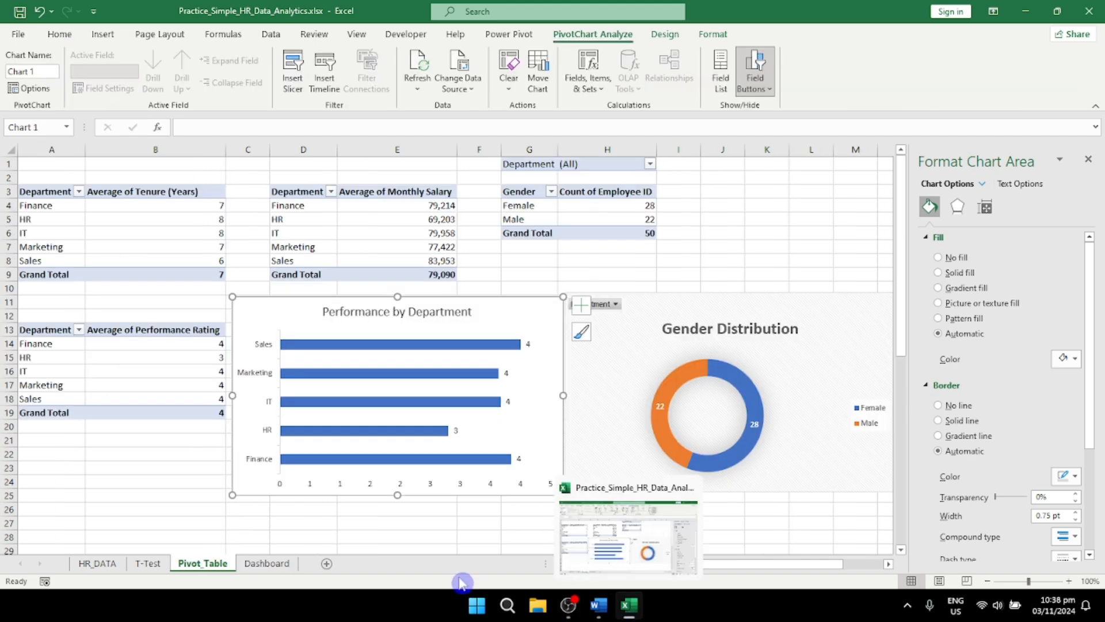
# Step: Paste the copied Performance by Department chart at cell E21 of the Dashboard sheet
pyautogui.click(266, 563)
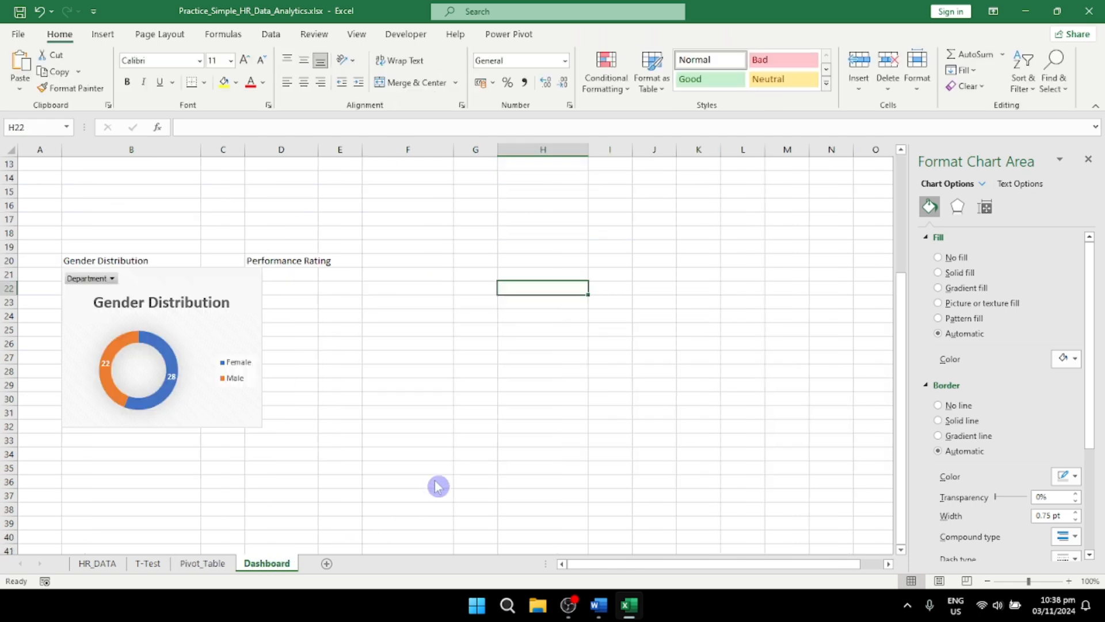
pyautogui.click(314, 277)
pyautogui.click(348, 275)
pyautogui.hotkey('ctrl', 'v')
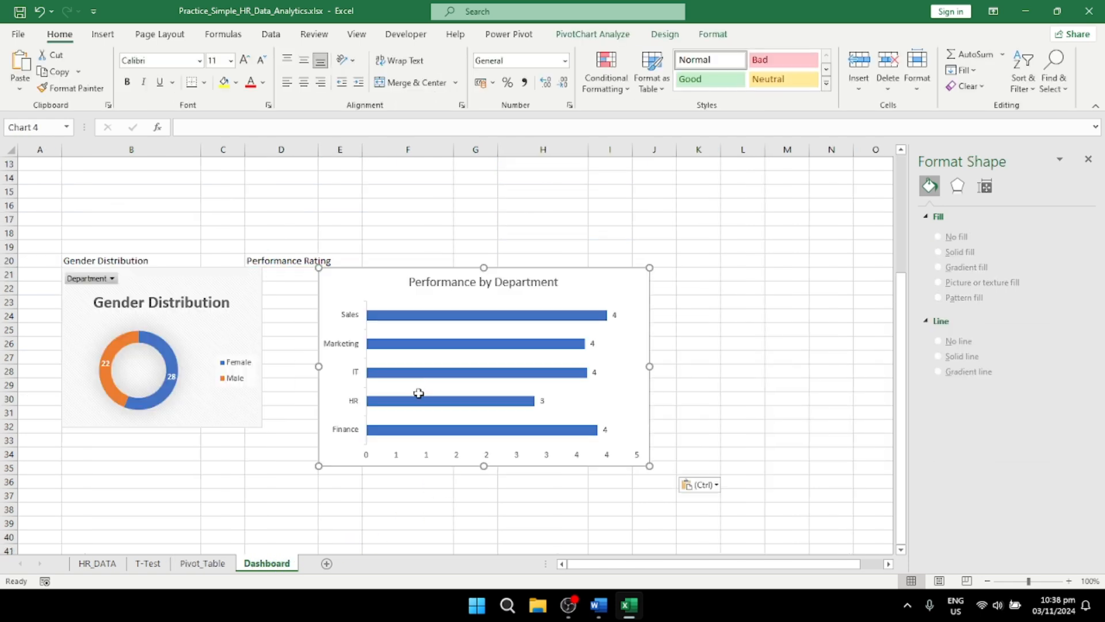
pyautogui.scroll(3, 460, 455)
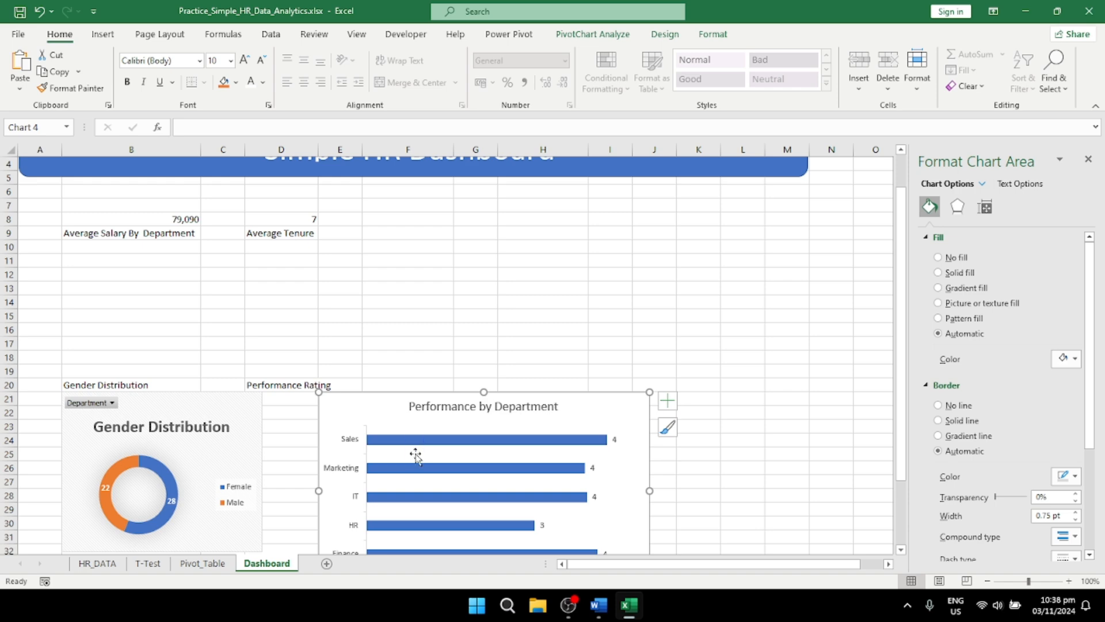
pyautogui.scroll(1, 414, 475)
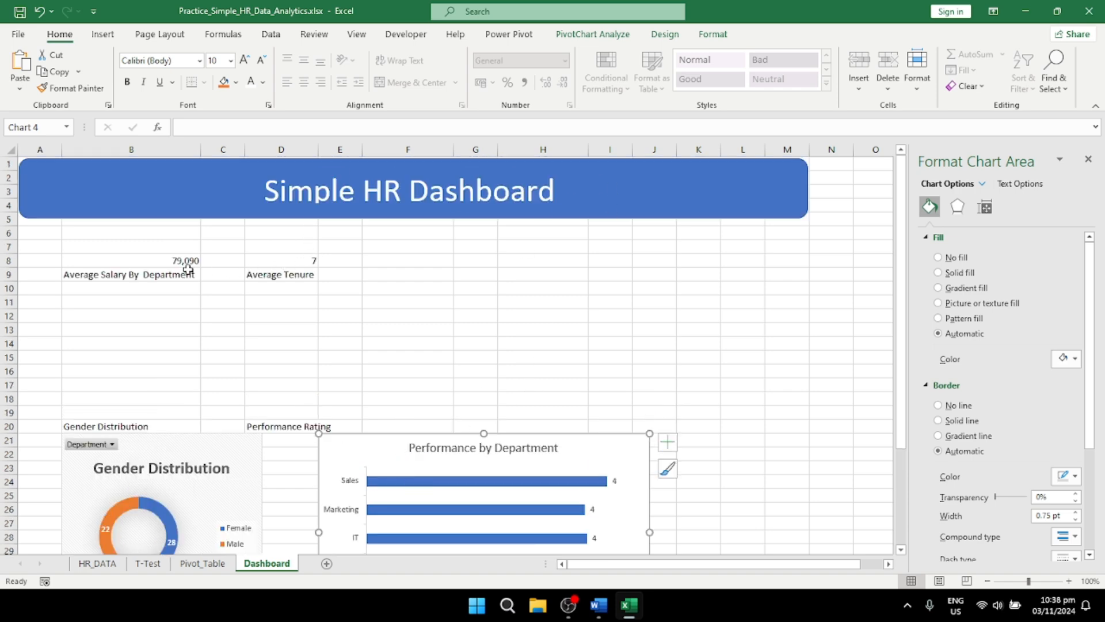
# Step: Fill the average salary cell B8 and the average tenure cell D8 with a light gold colour
pyautogui.click(150, 262)
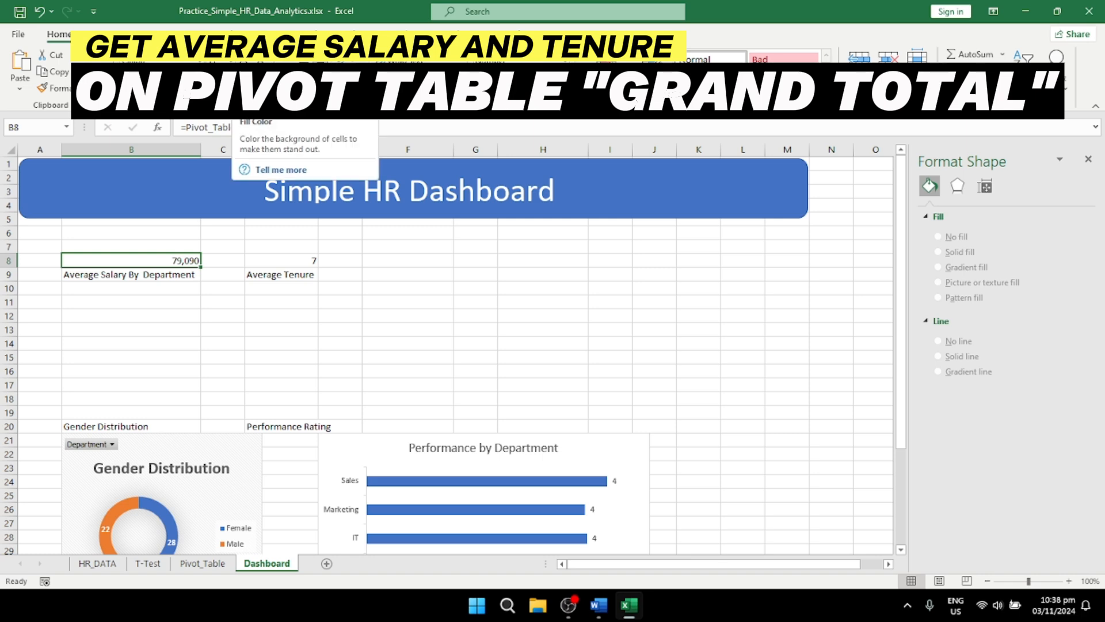
pyautogui.click(236, 83)
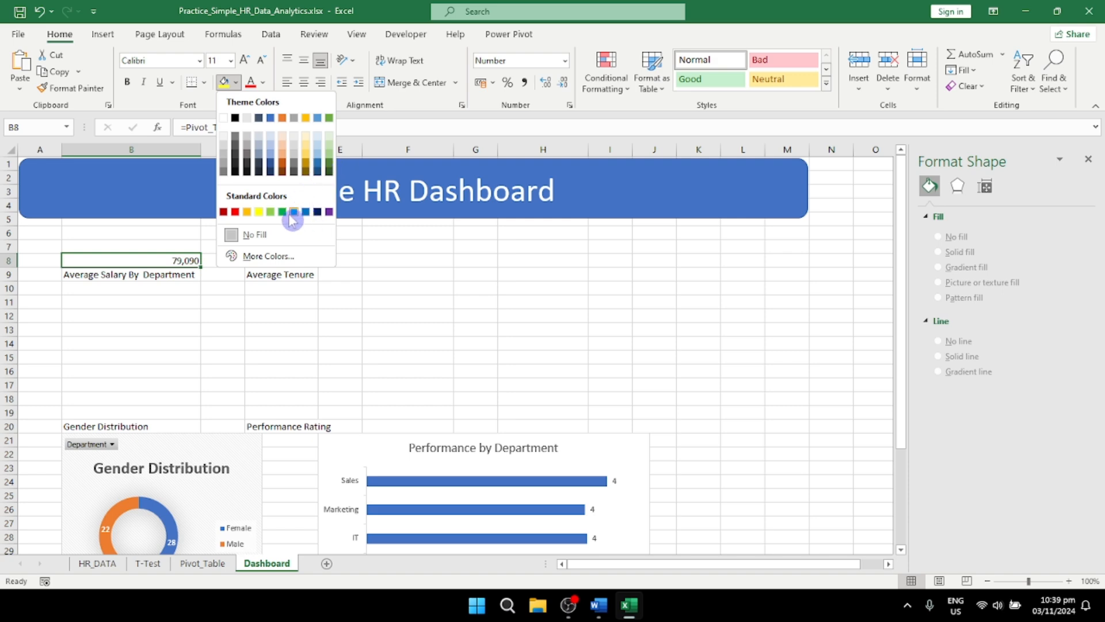
pyautogui.click(311, 162)
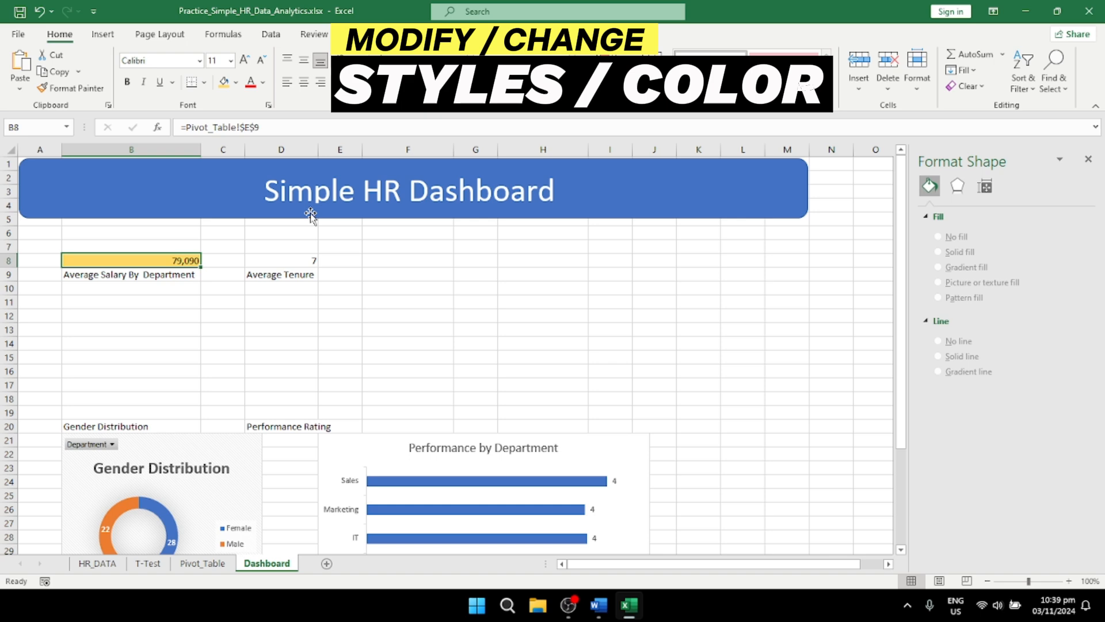
pyautogui.click(303, 259)
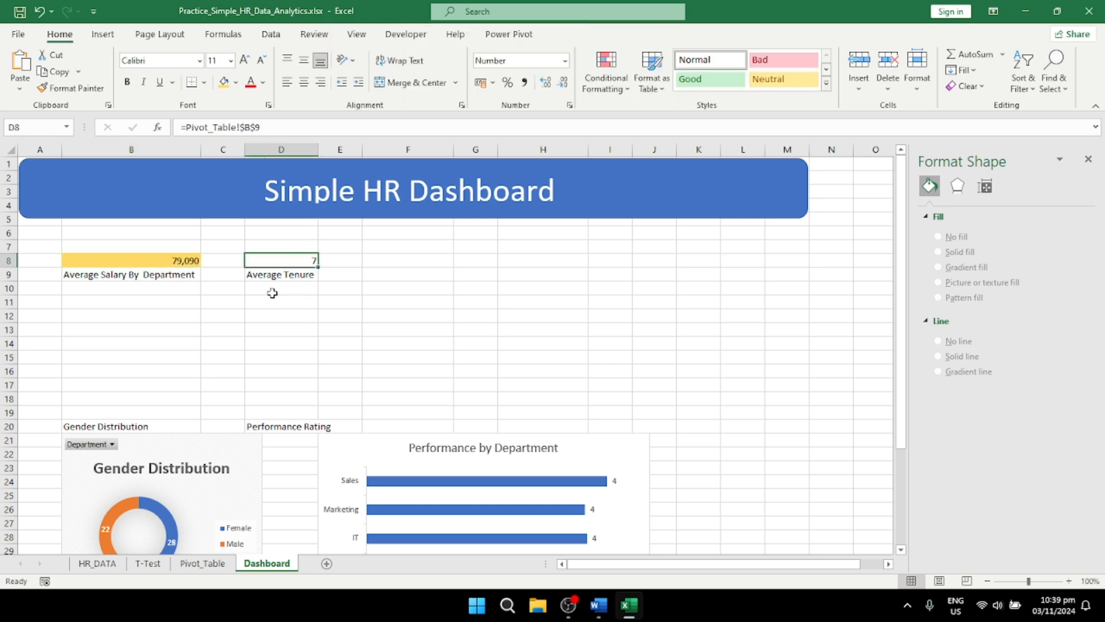
pyautogui.click(223, 82)
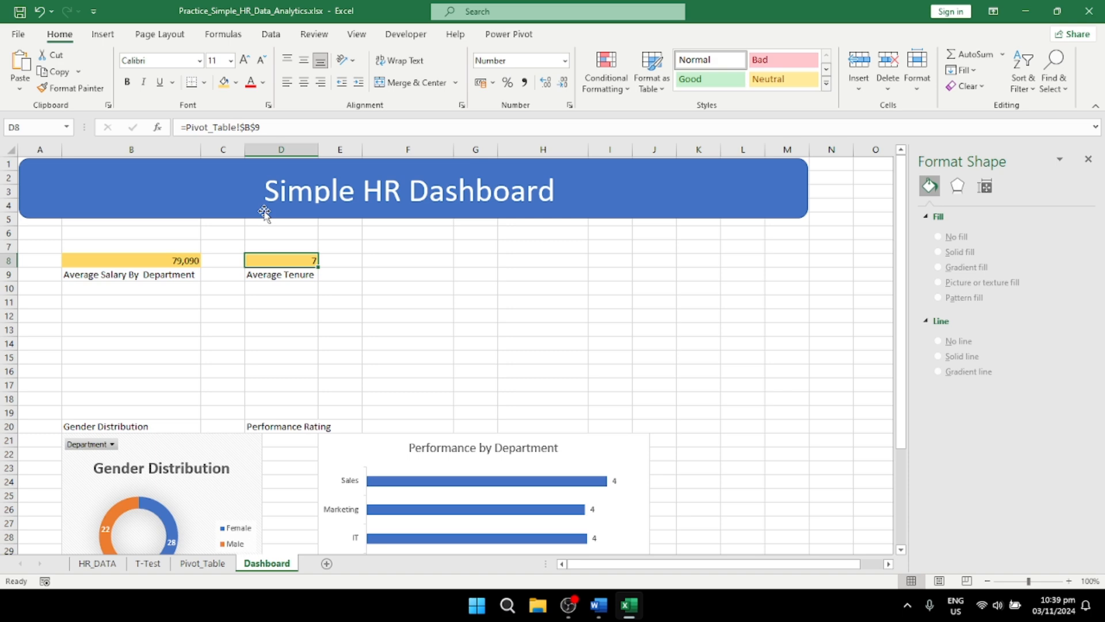
# Step: Set the font size of the average values in B8 and D8 to 48
pyautogui.click(179, 262)
pyautogui.click(231, 61)
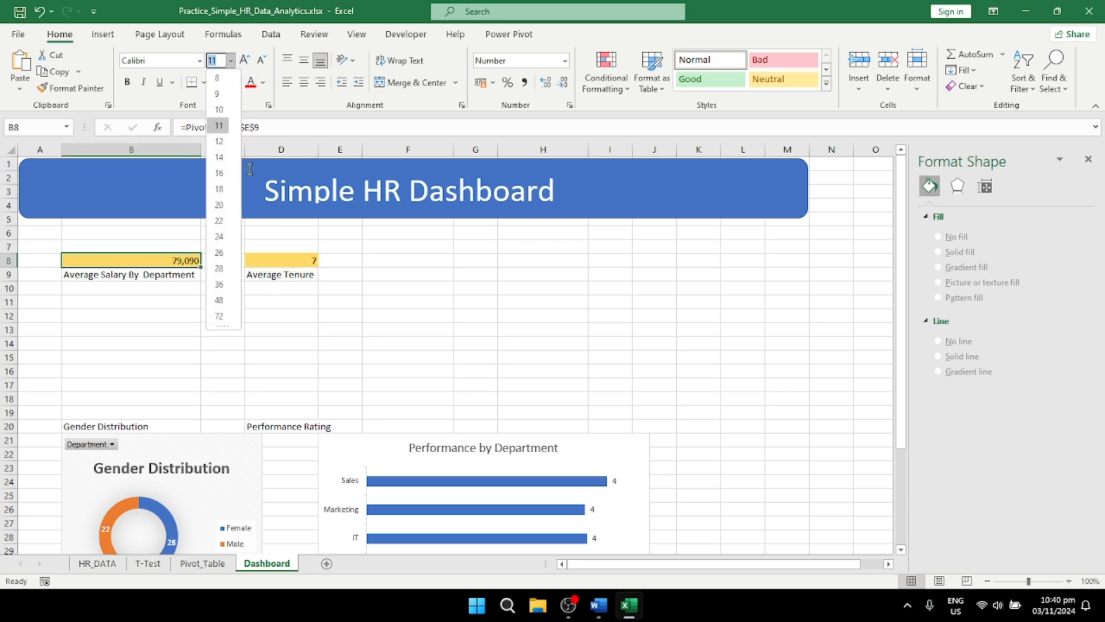
pyautogui.click(218, 300)
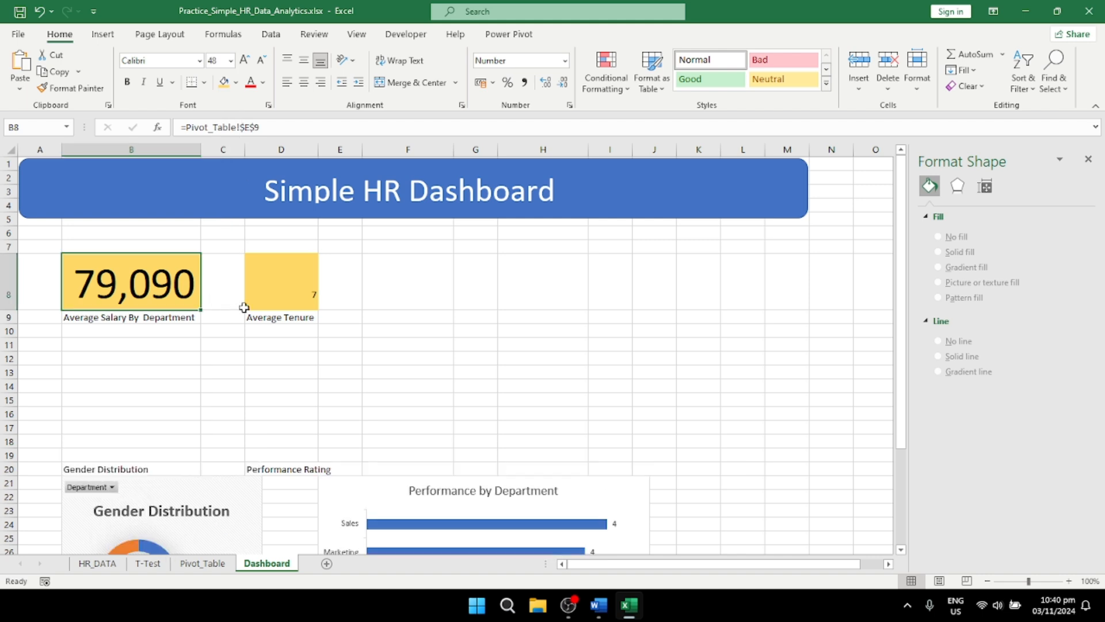
pyautogui.click(284, 302)
pyautogui.click(231, 61)
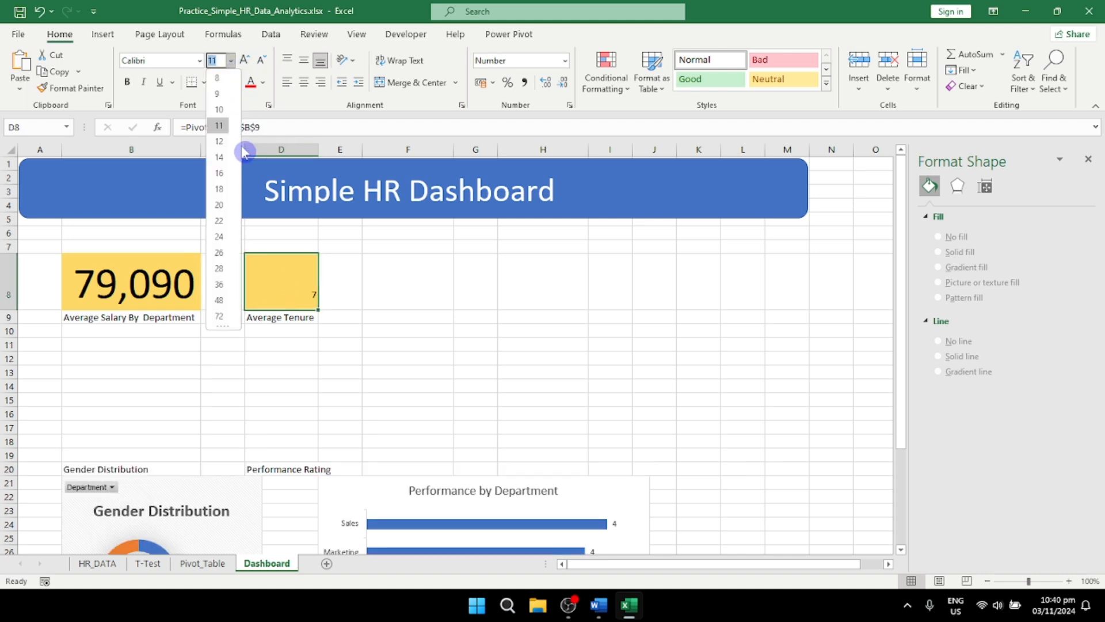
pyautogui.click(226, 301)
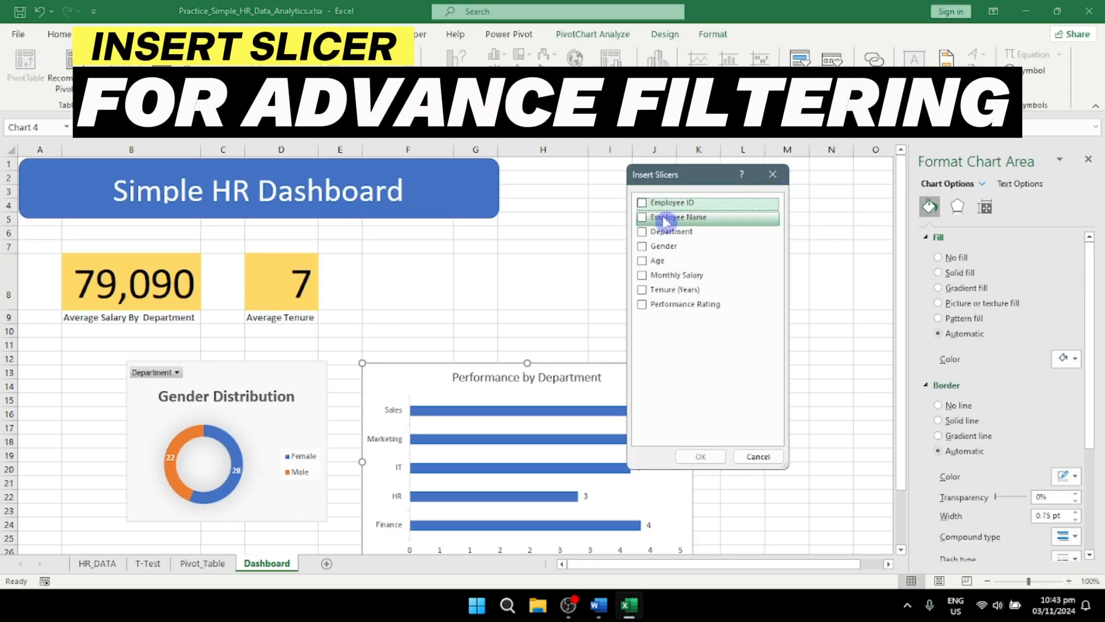
# Step: Insert a Department slicer about 6.59 cm high and place it beside the dashboard title, above the Performance by Department chart
pyautogui.click(644, 232)
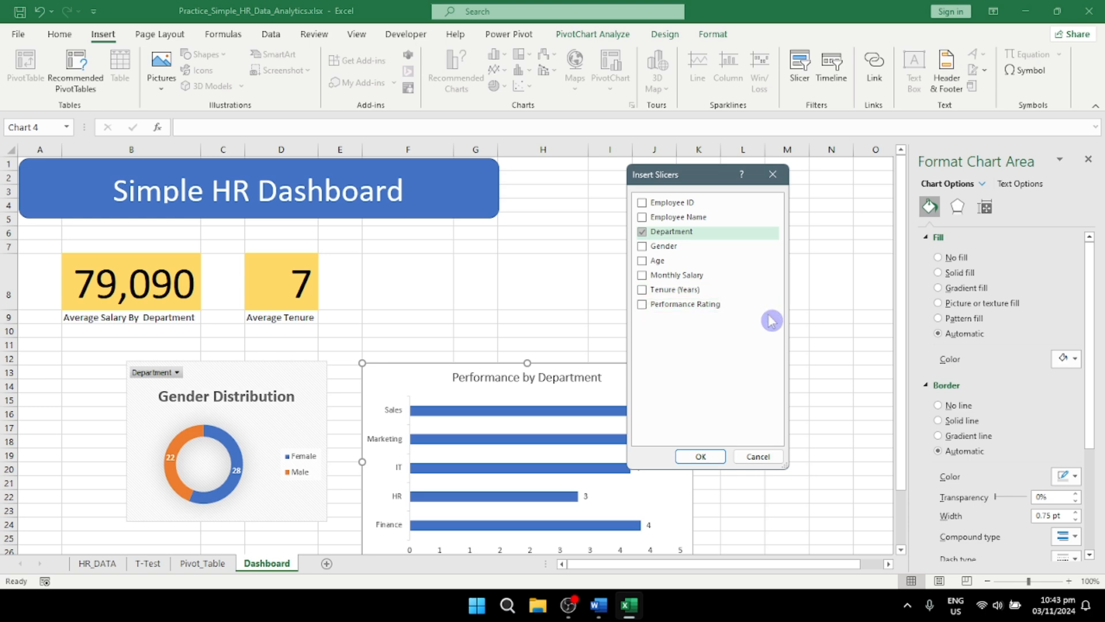
pyautogui.click(713, 461)
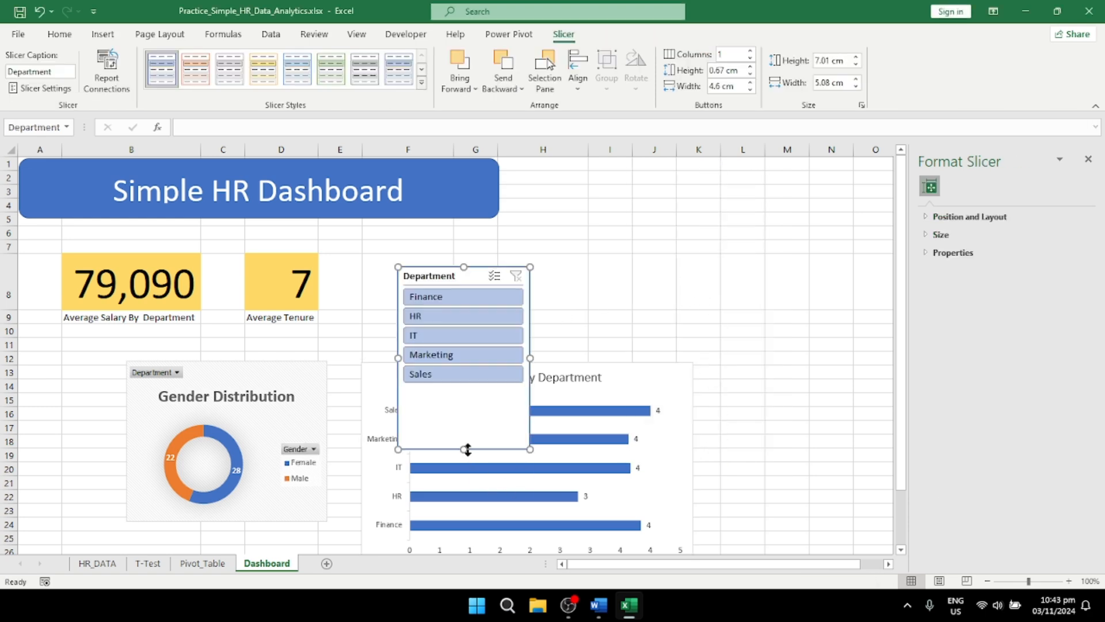
pyautogui.moveTo(463, 436)
pyautogui.mouseDown()
pyautogui.moveTo(464, 402)
pyautogui.moveTo(465, 447)
pyautogui.moveTo(464, 426)
pyautogui.mouseUp()
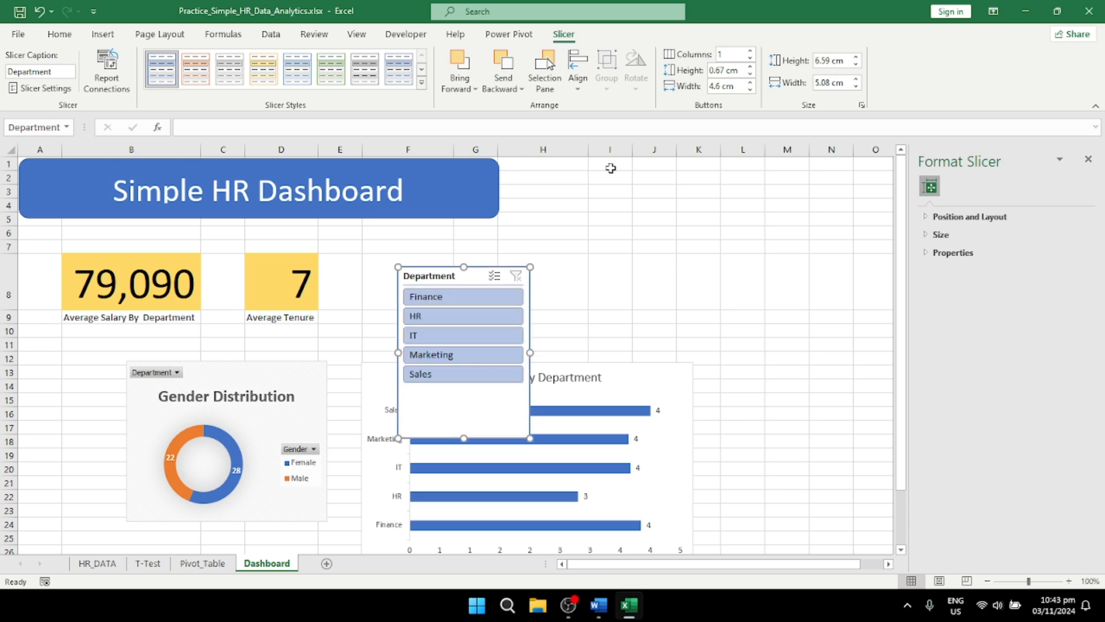
pyautogui.moveTo(469, 279); pyautogui.dragTo(633, 190)
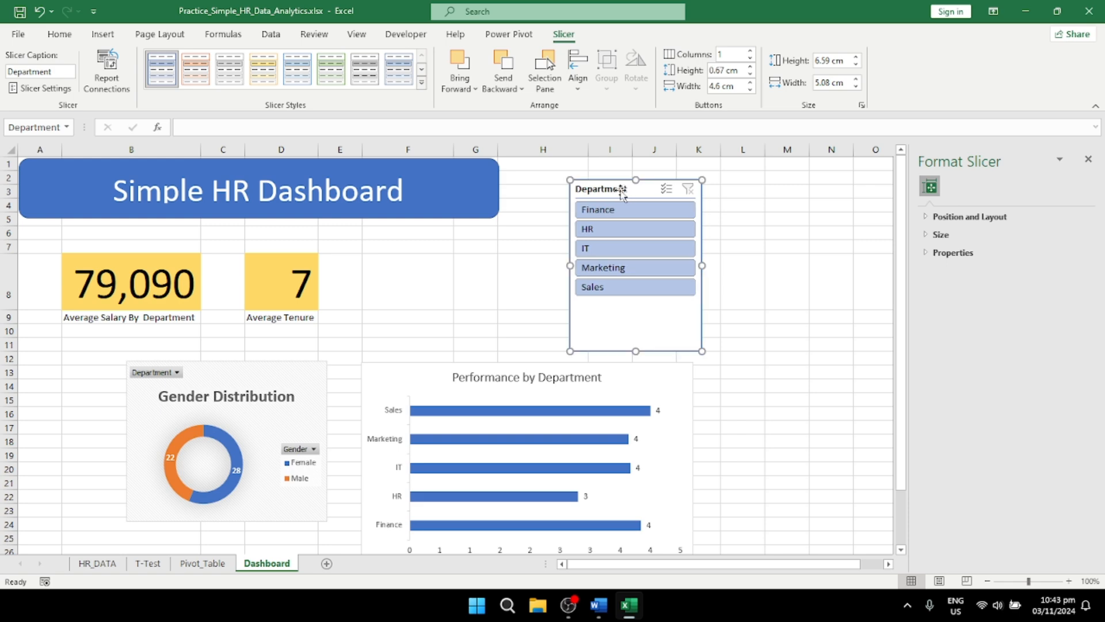
# Step: Clear the header caption of the Department slicer in its slicer settings
pyautogui.rightClick(620, 190)
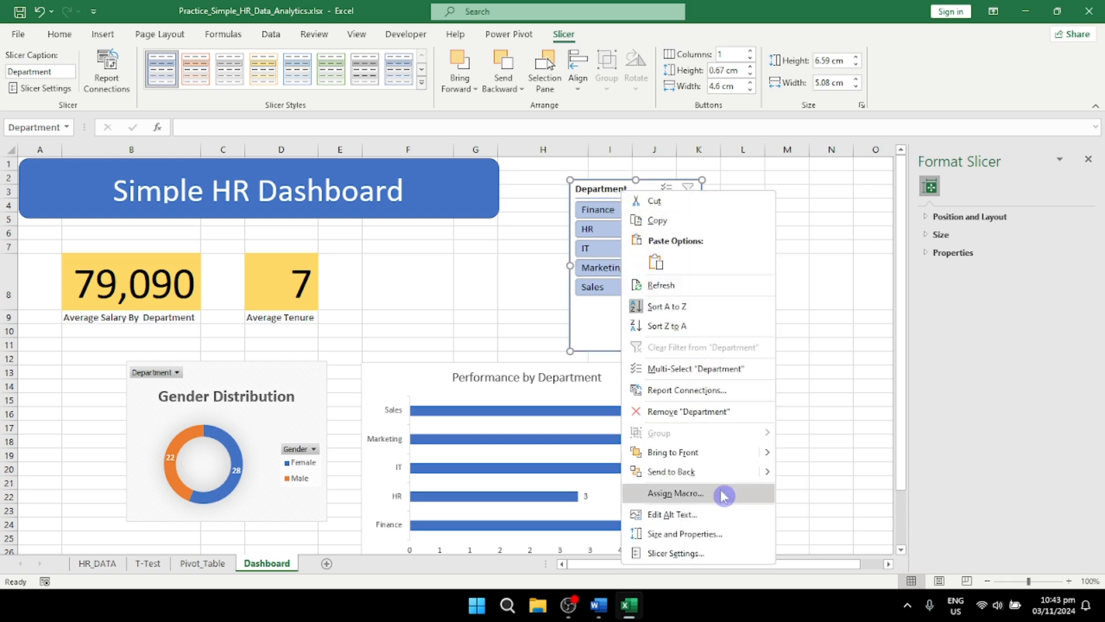
pyautogui.click(712, 555)
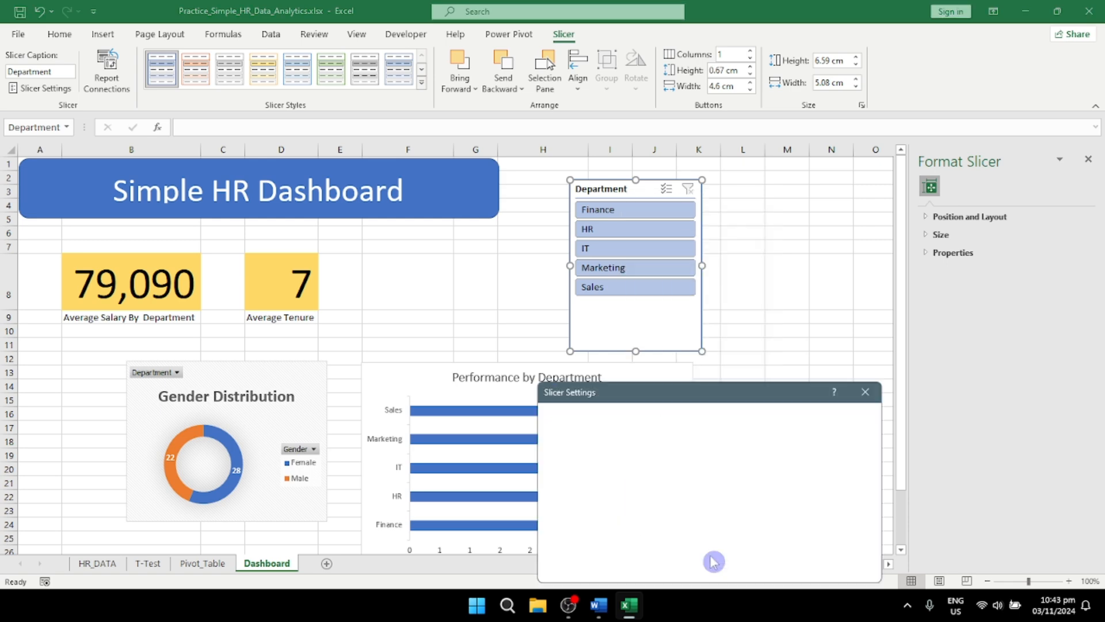
pyautogui.doubleClick(647, 478)
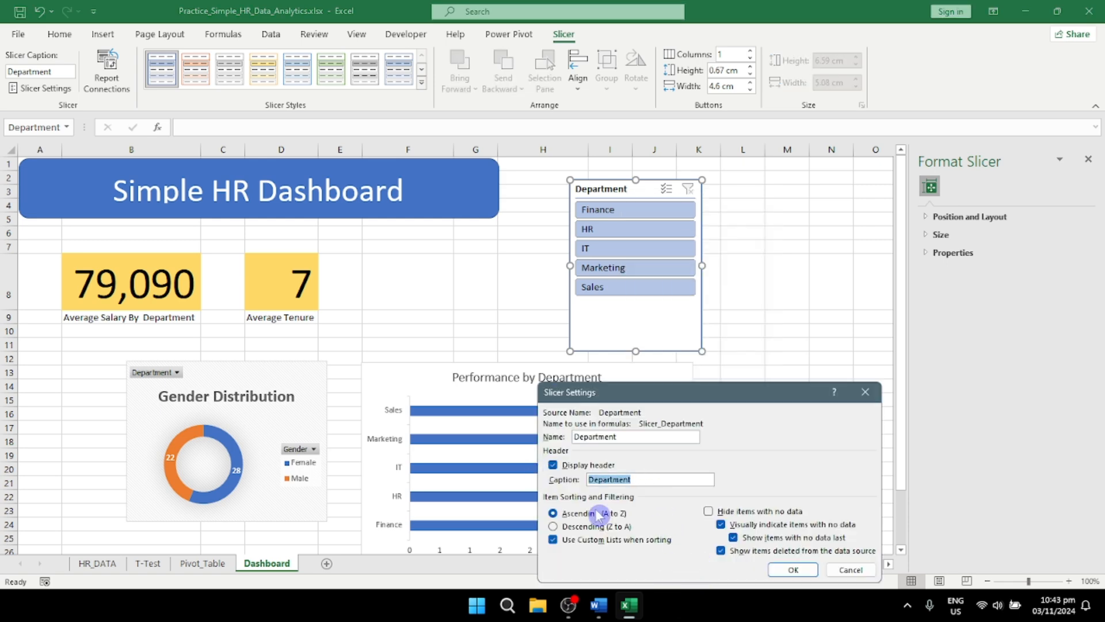
pyautogui.press('BackSpace')
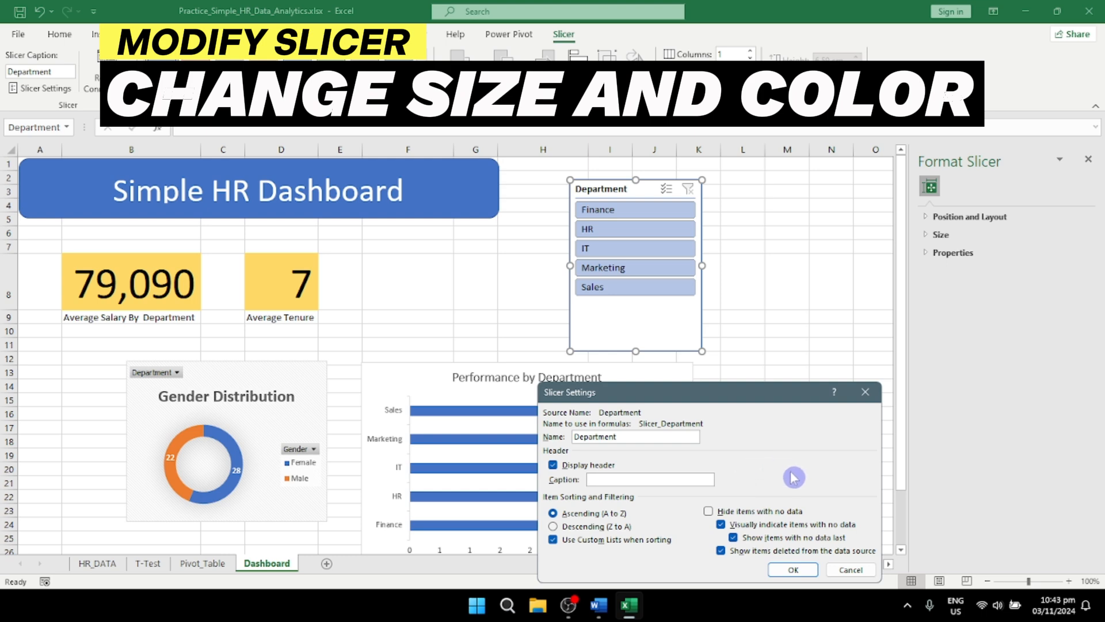
pyautogui.click(793, 569)
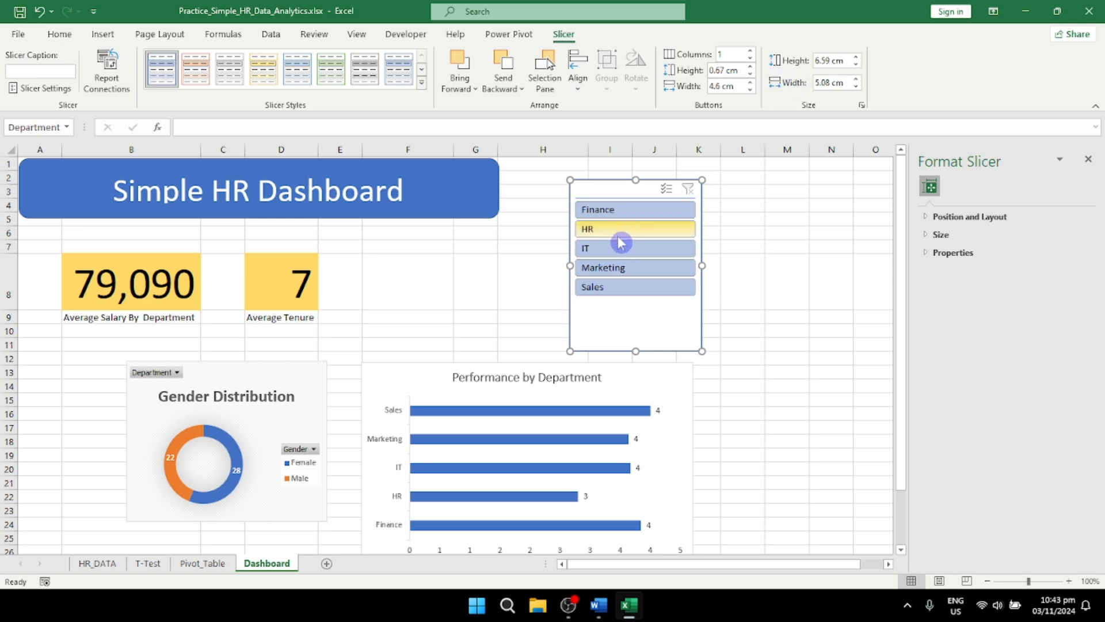
# Step: Try the light gold and then the dark gold slicer style on the department slicer
pyautogui.click(273, 86)
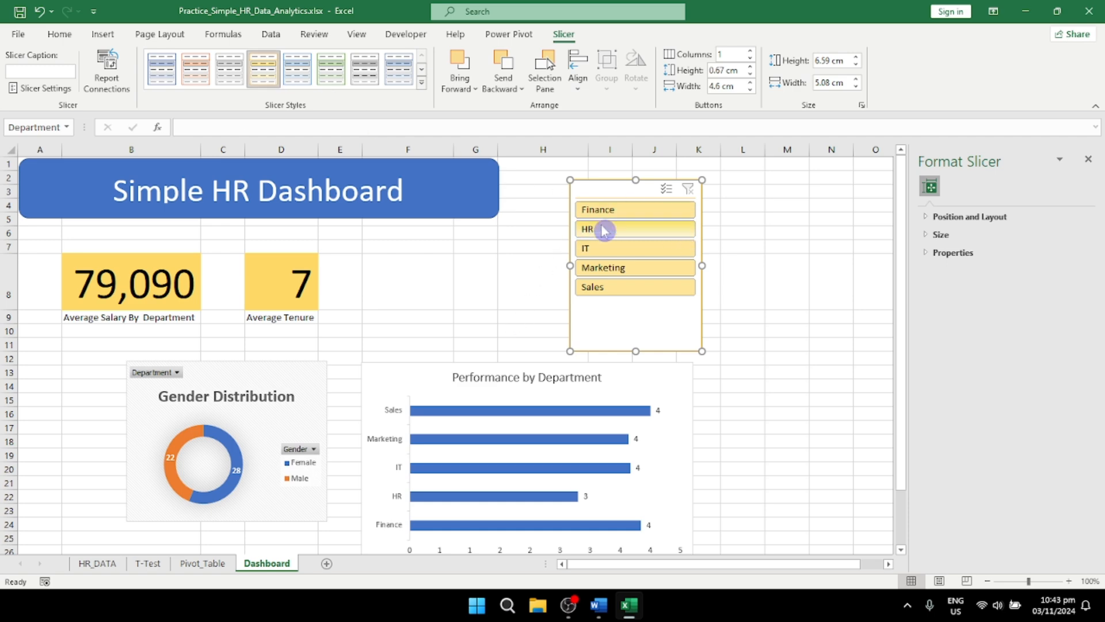
pyautogui.click(421, 83)
pyautogui.click(268, 154)
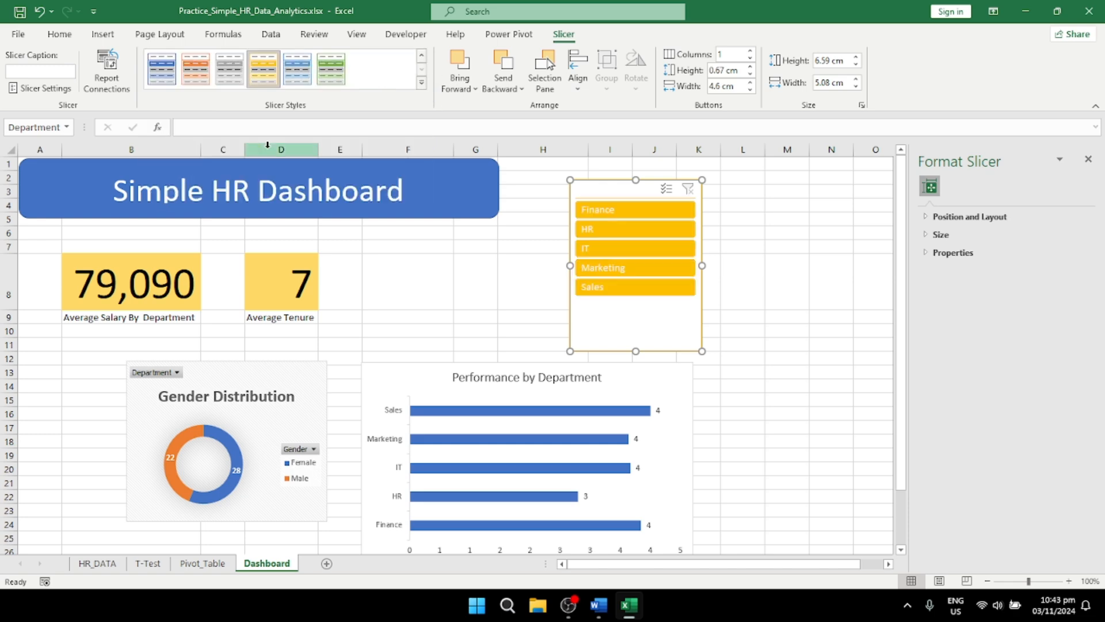
# Step: Apply the dark blue slicer style to the department slicer
pyautogui.click(424, 84)
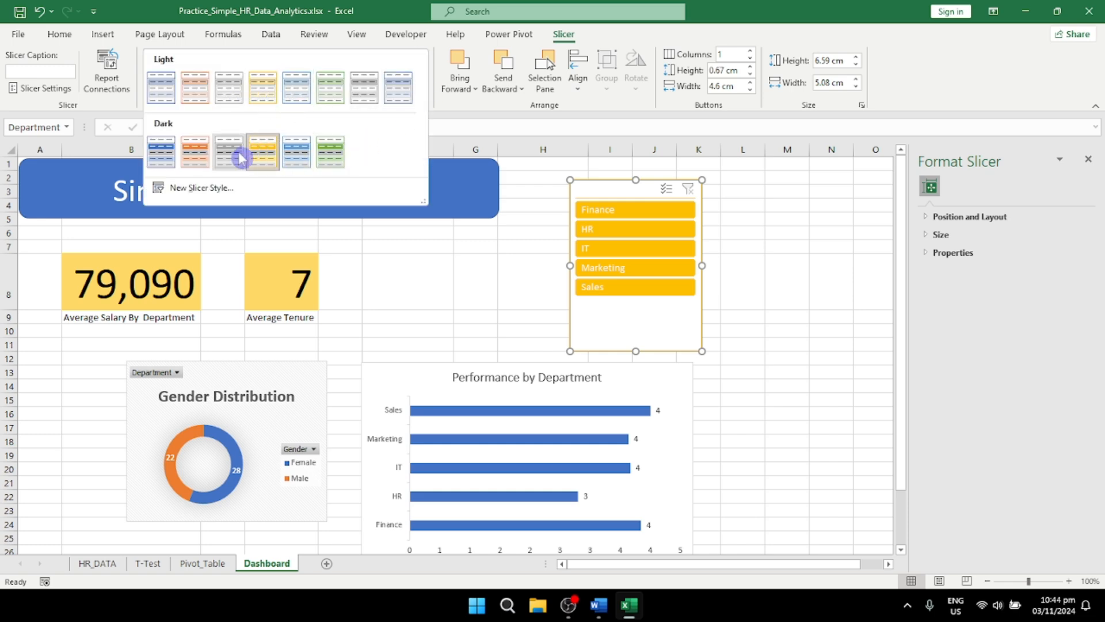
pyautogui.click(167, 160)
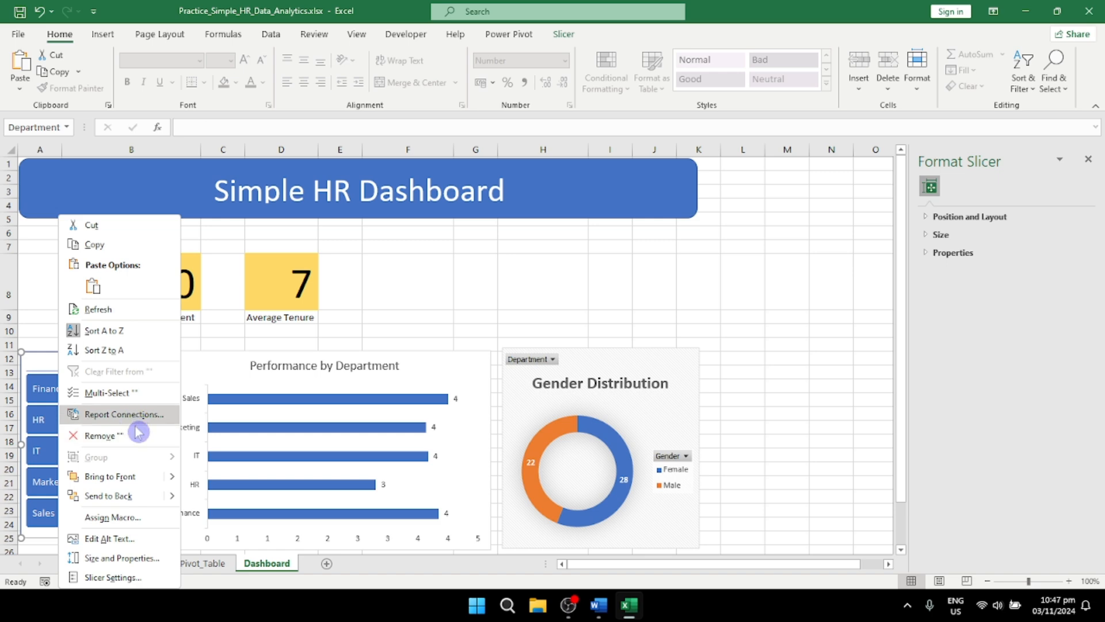
# Step: Connect the department slicer to PivotTable1, PivotTable2 and PivotTable3 through its report connections
pyautogui.click(139, 416)
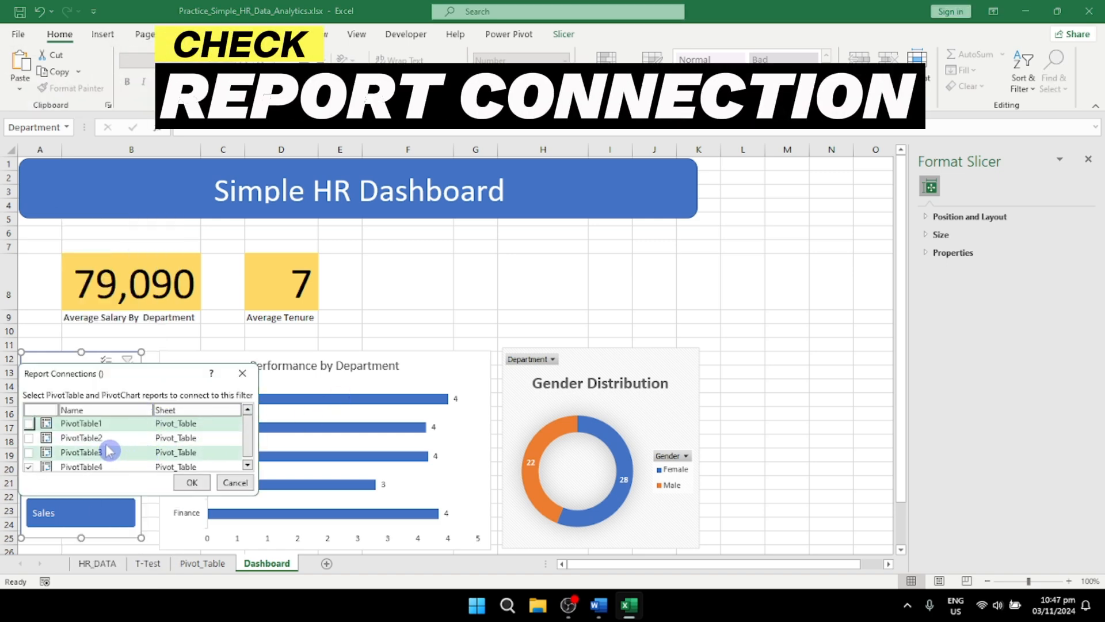
pyautogui.click(29, 424)
pyautogui.click(29, 437)
pyautogui.click(29, 452)
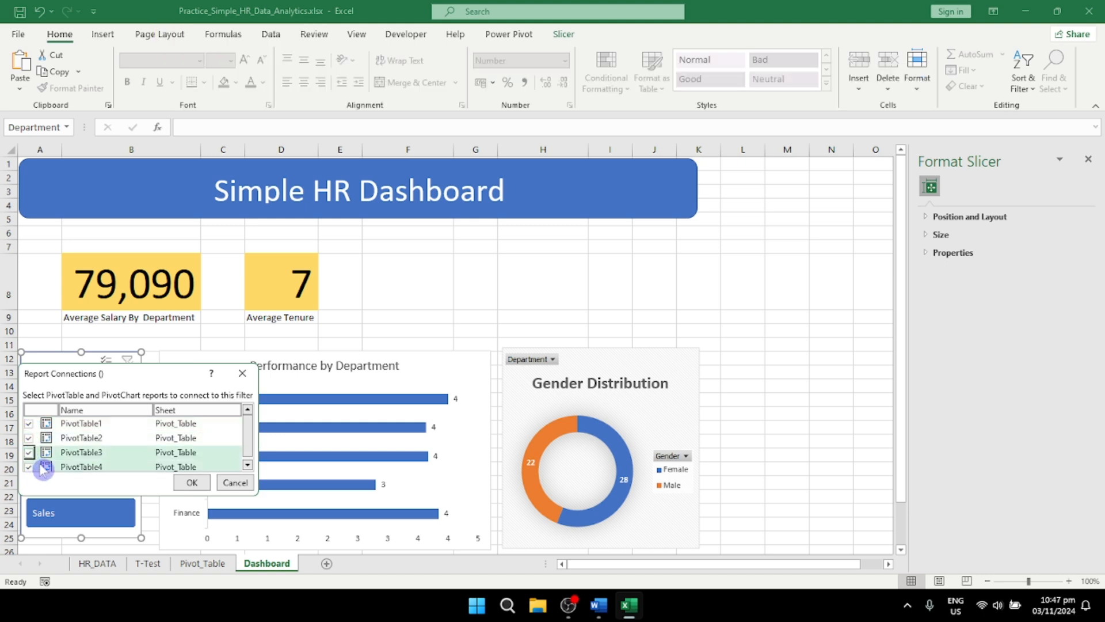
pyautogui.click(192, 483)
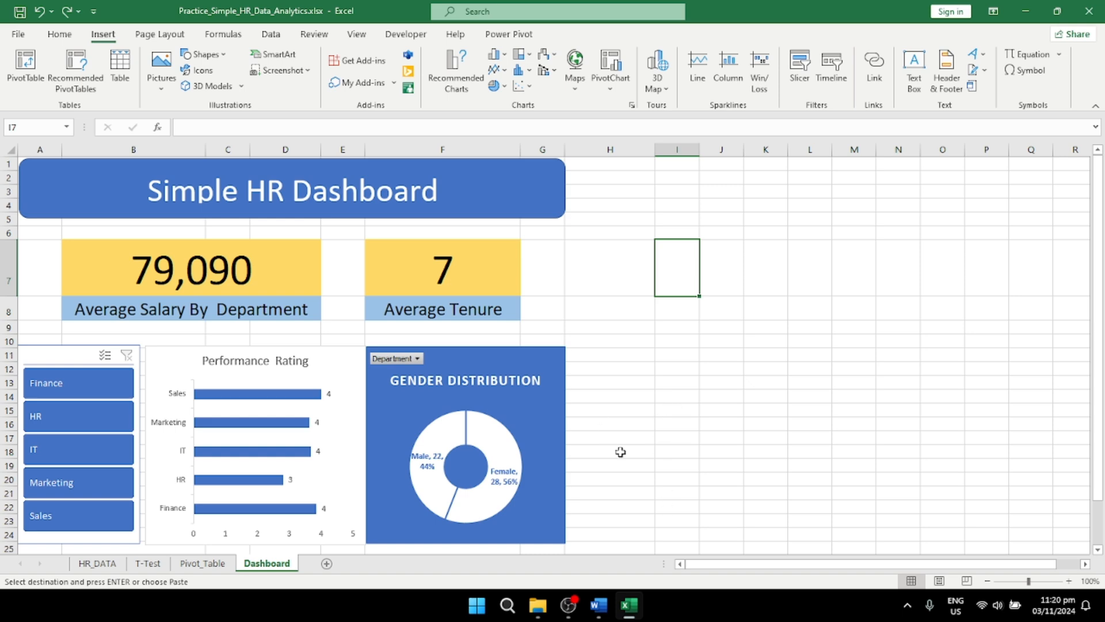
# Step: Hide the formula bar, headings and gridlines on the Dashboard sheet
pyautogui.click(356, 34)
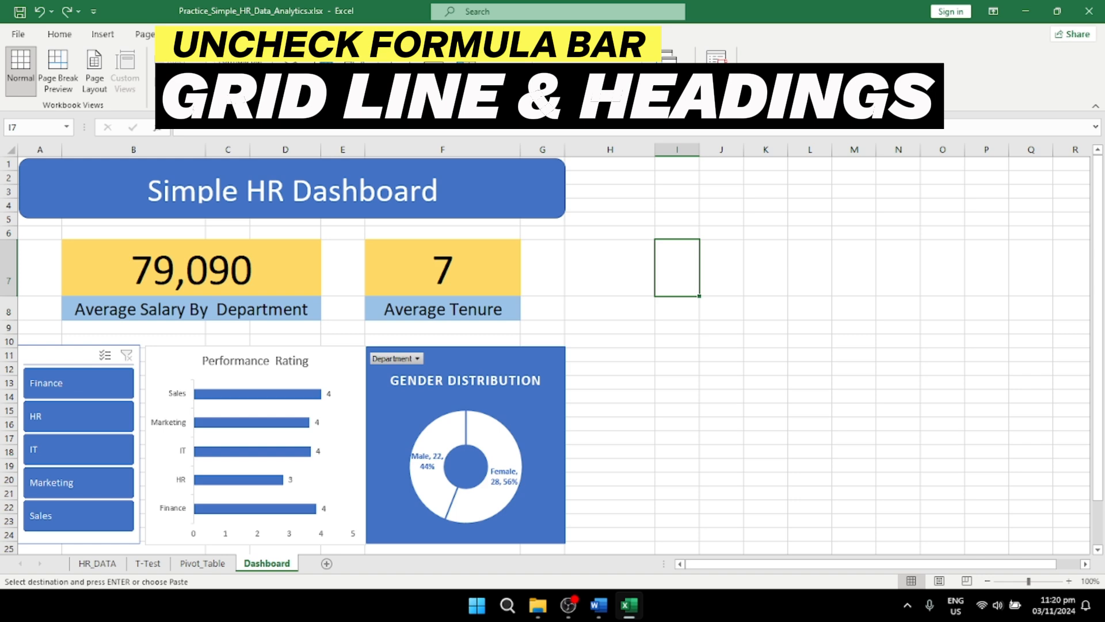
pyautogui.click(210, 61)
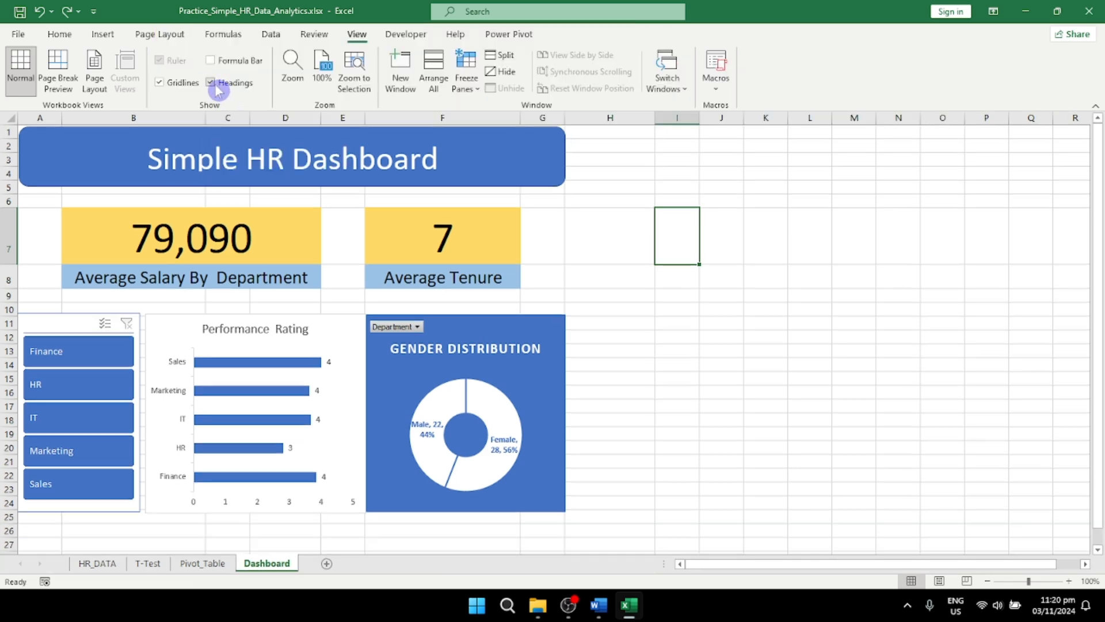
pyautogui.click(212, 84)
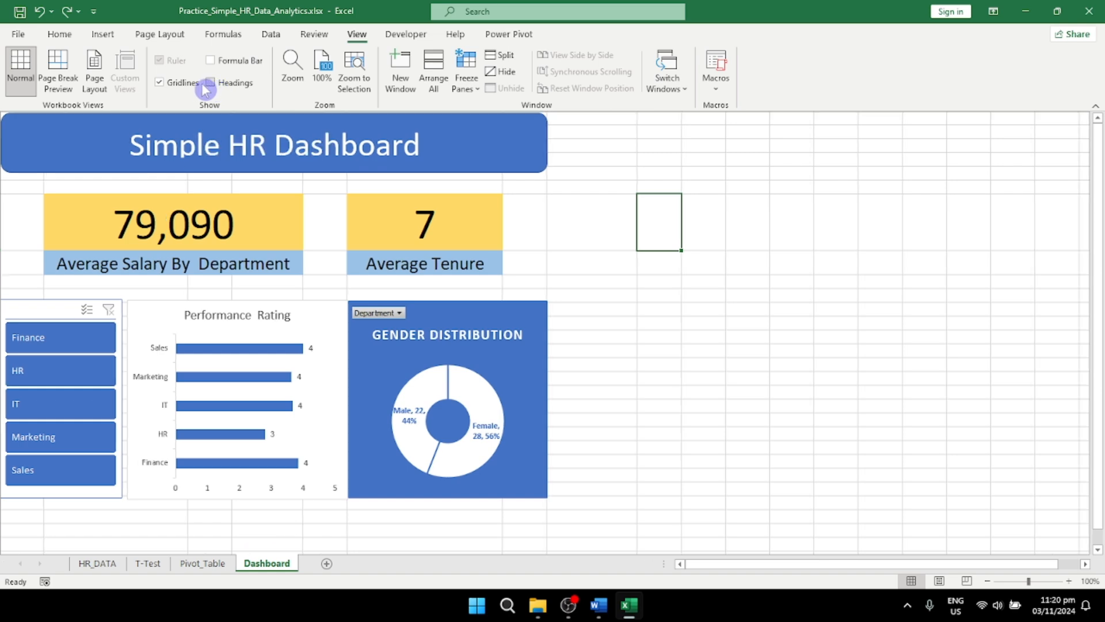
pyautogui.click(159, 82)
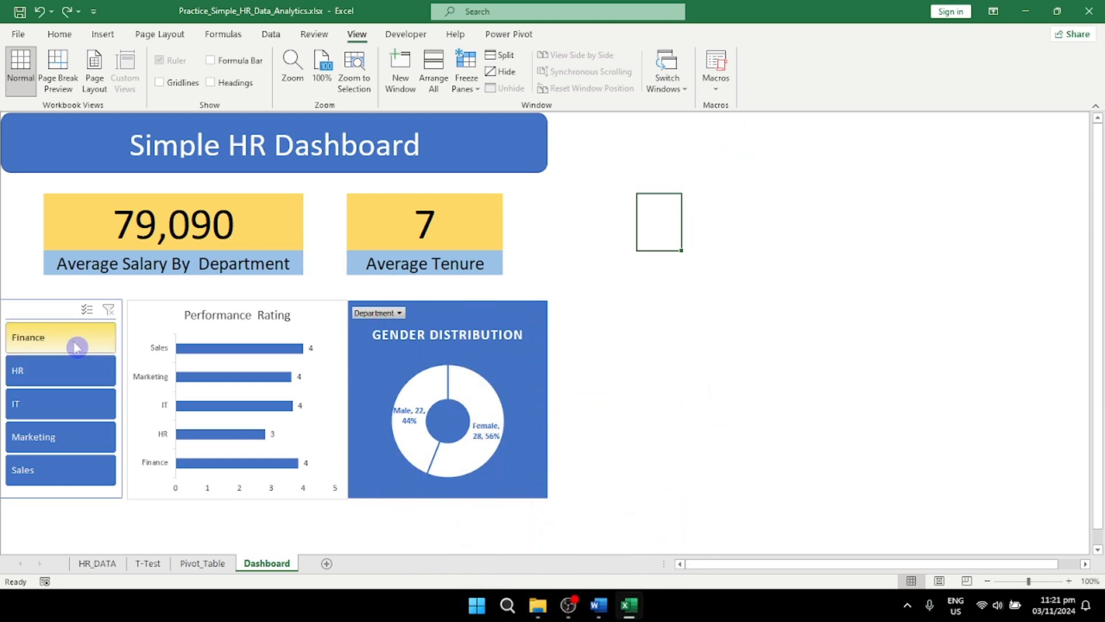
pyautogui.click(515, 542)
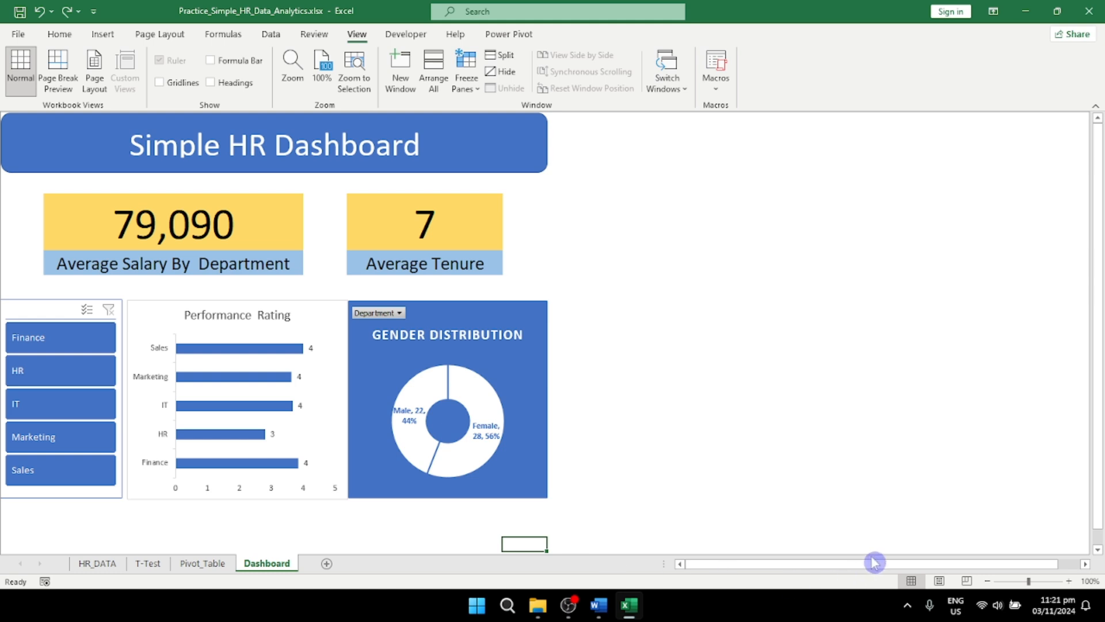
pyautogui.scroll(-2, 696, 574)
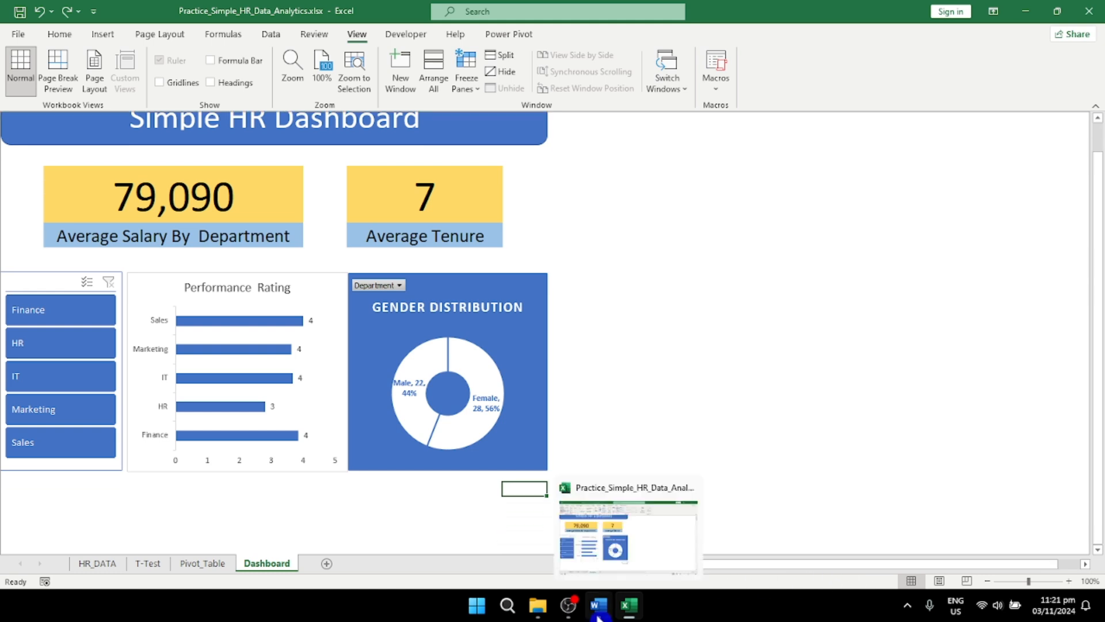
pyautogui.scroll(1, 587, 456)
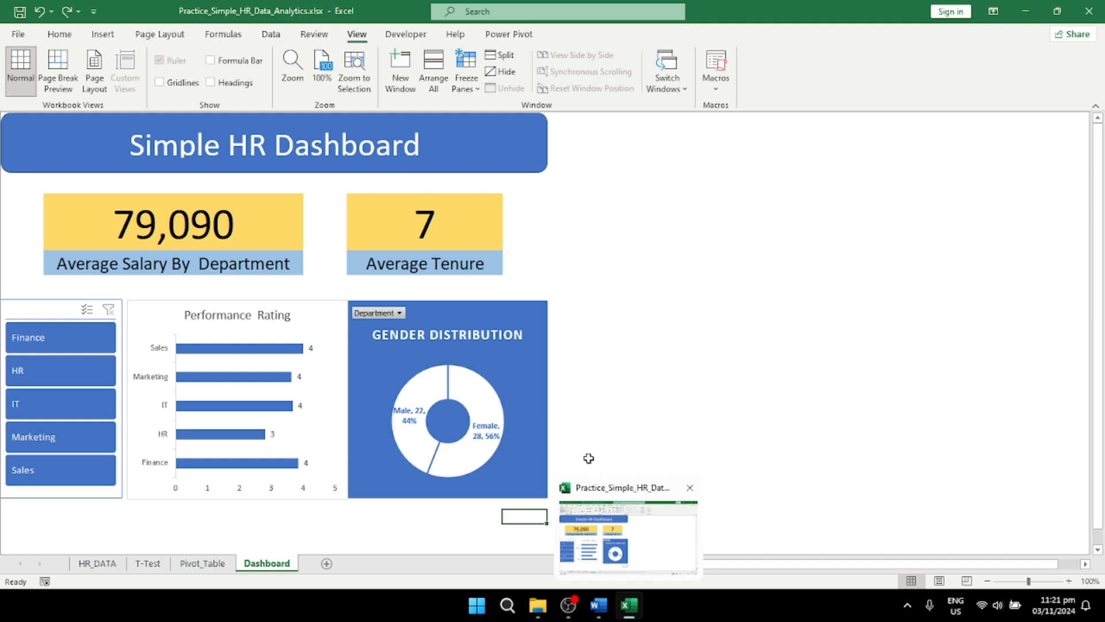
pyautogui.click(1080, 547)
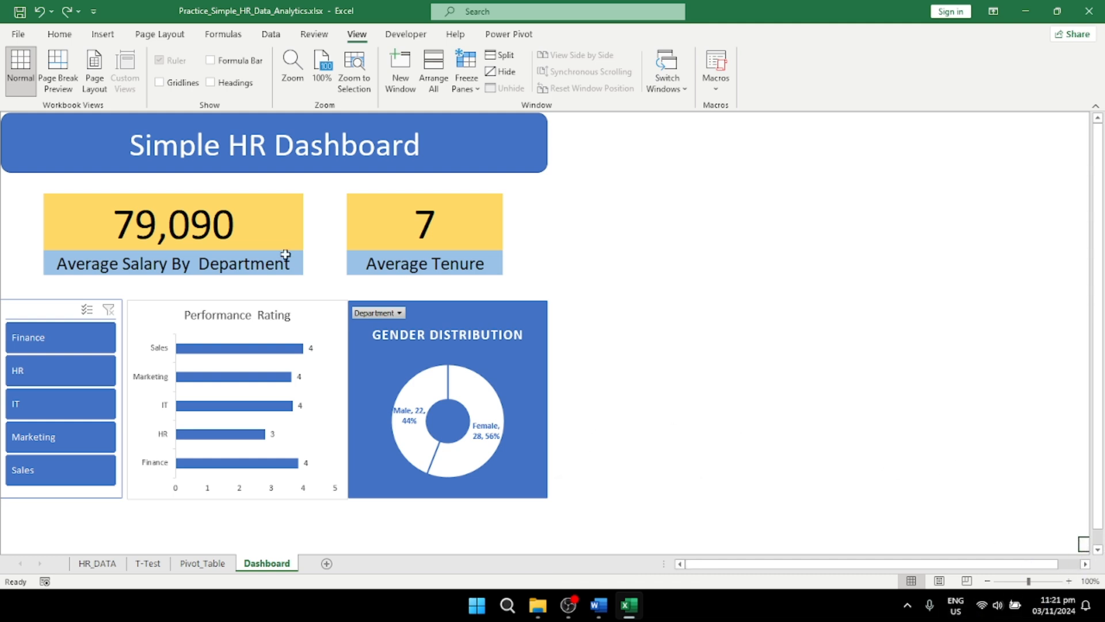
pyautogui.click(95, 332)
pyautogui.click(269, 35)
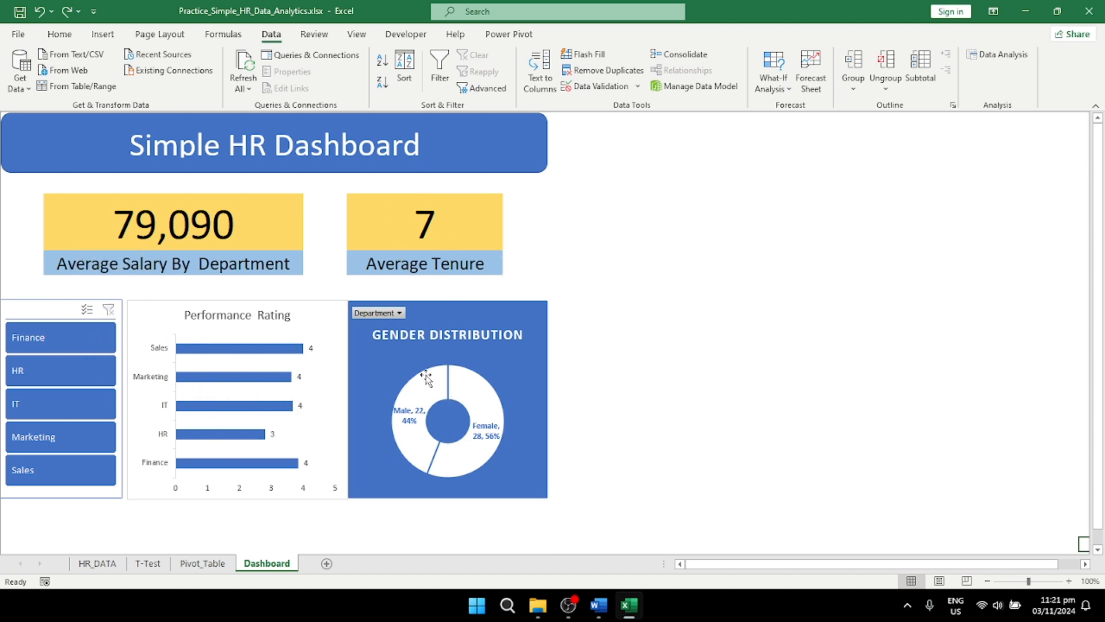
pyautogui.moveTo(426, 376)
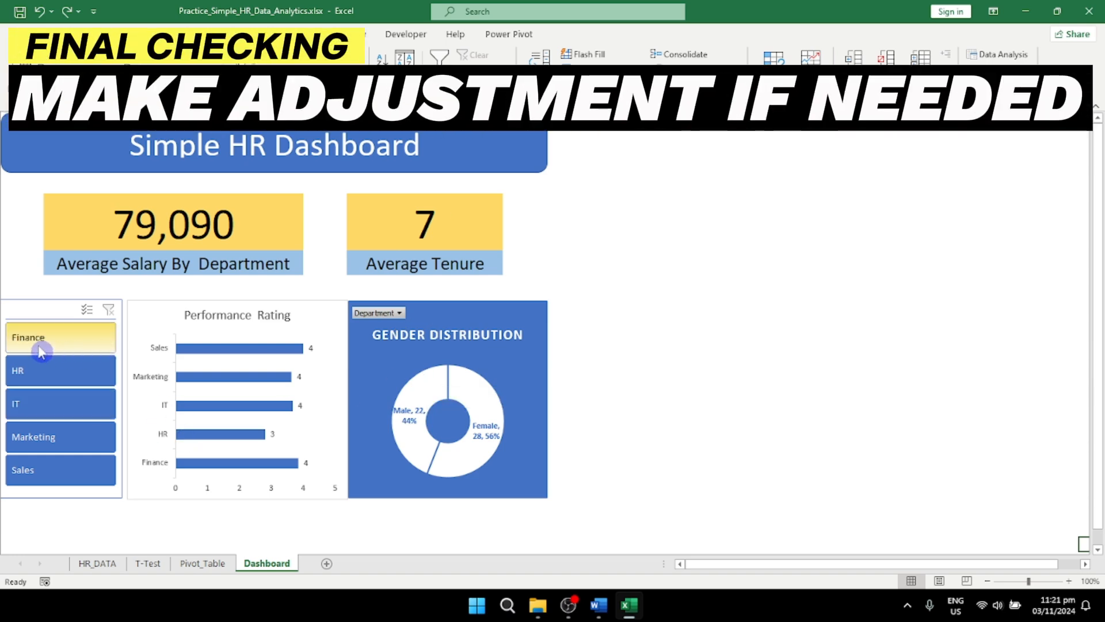
# Step: Test the department slicer by filtering the dashboard to Finance, HR, IT, Marketing and Sales in turn, and clear the filter
pyautogui.click(50, 348)
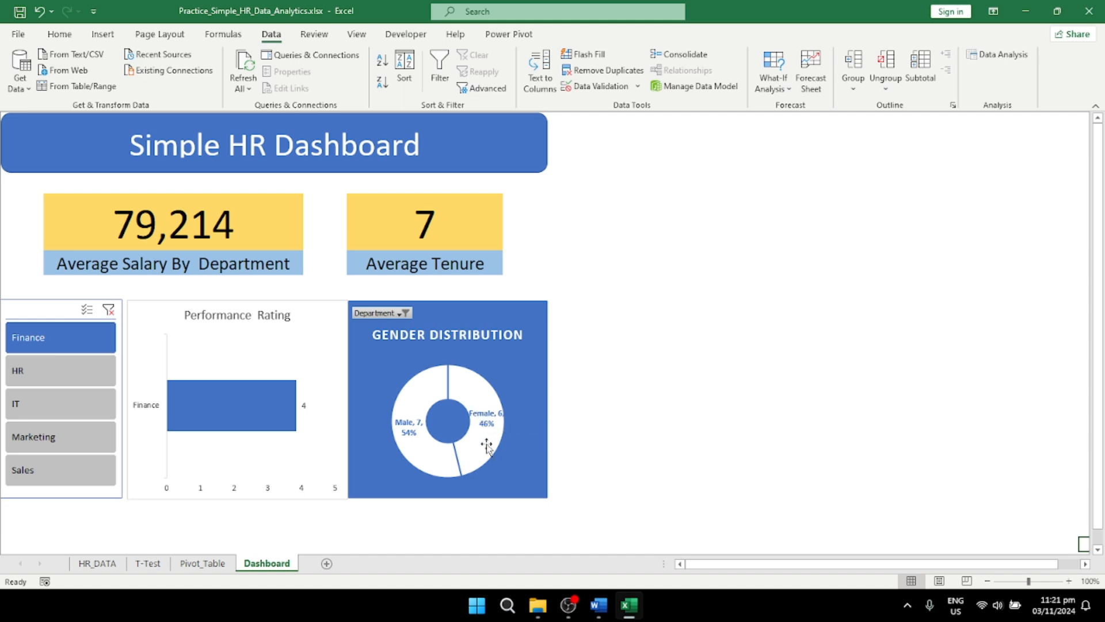
pyautogui.click(35, 378)
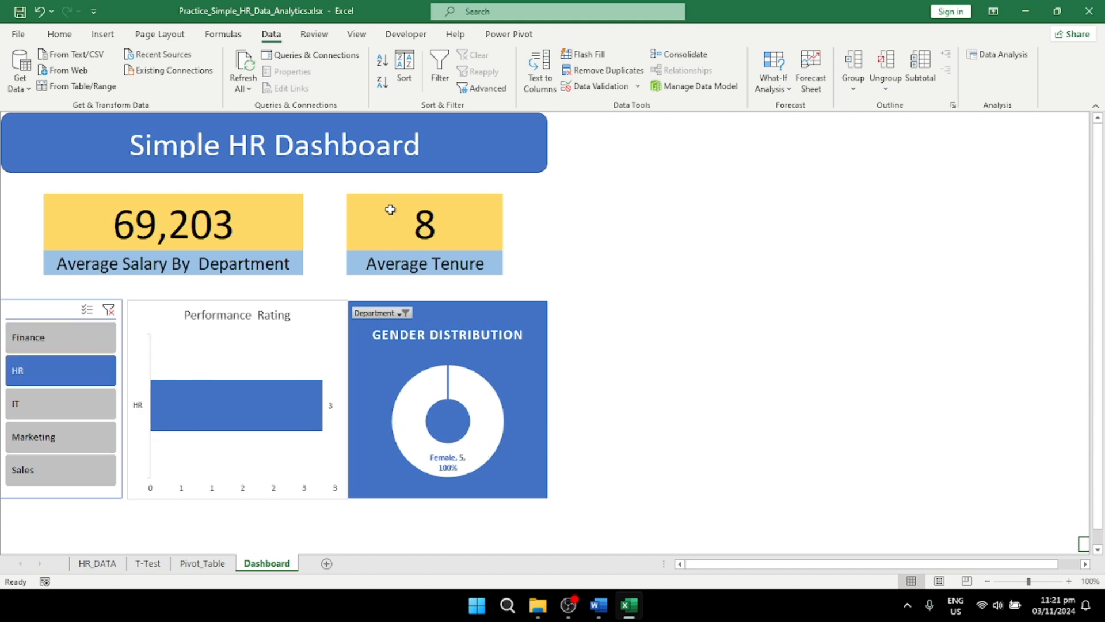
pyautogui.click(57, 406)
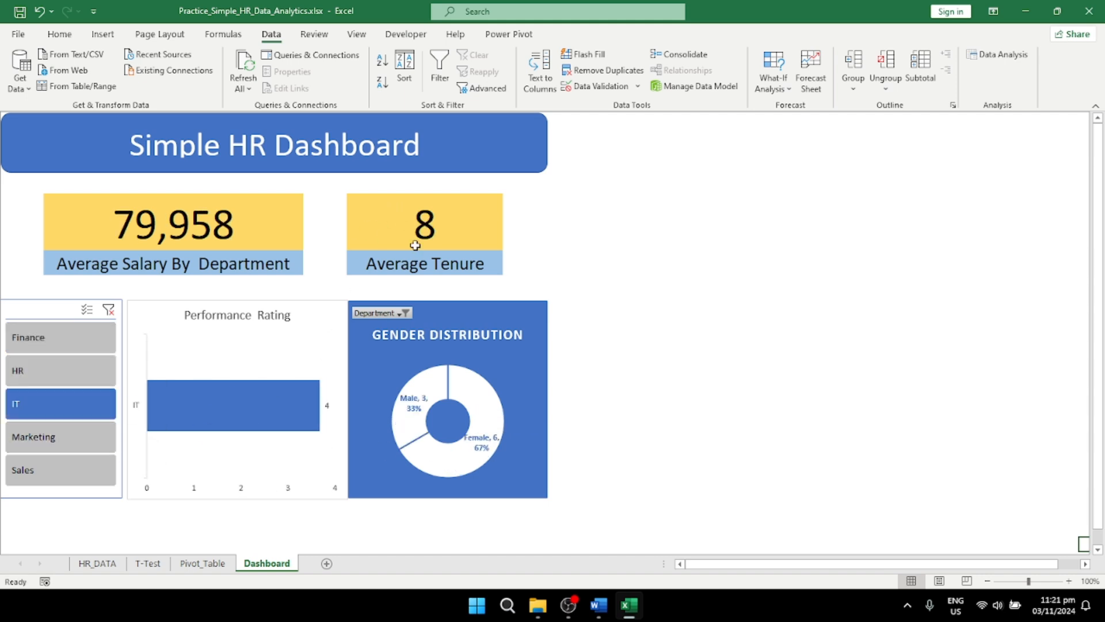
pyautogui.click(72, 437)
pyautogui.click(51, 469)
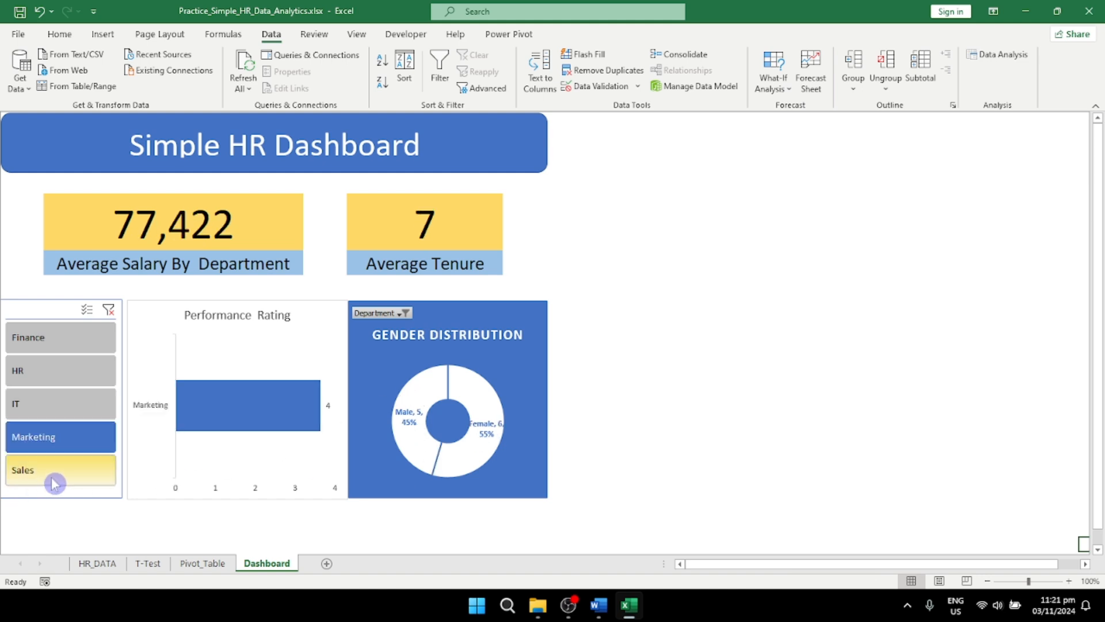
pyautogui.click(109, 311)
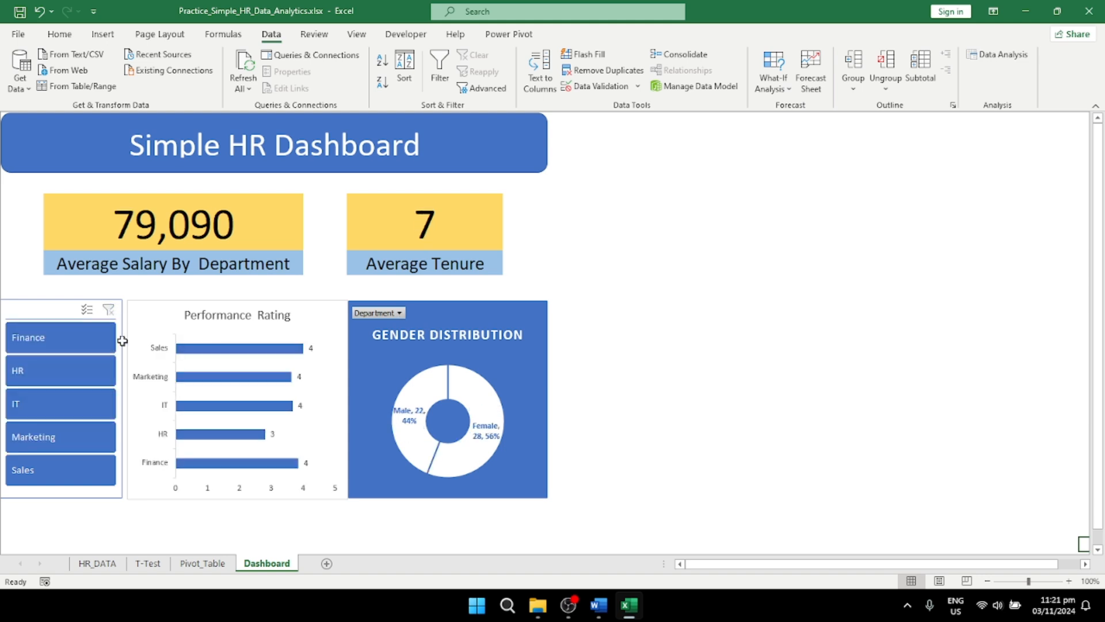
# Step: Change the label below the average tenure figure on the Dashboard sheet to "Average Tenure / Yr"
pyautogui.click(422, 266)
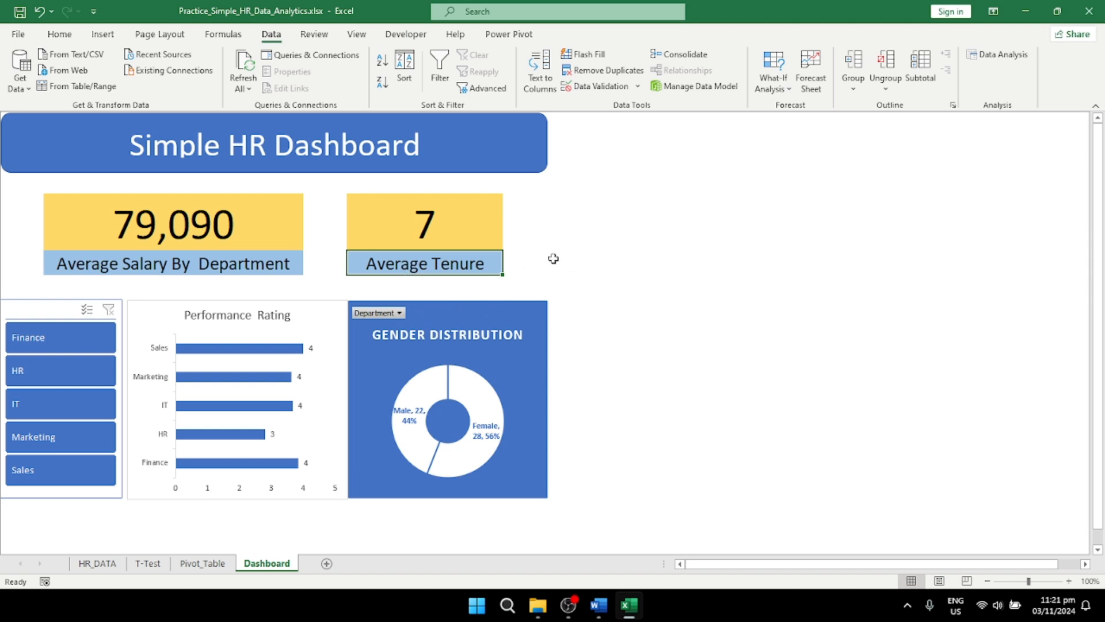
pyautogui.doubleClick(476, 262)
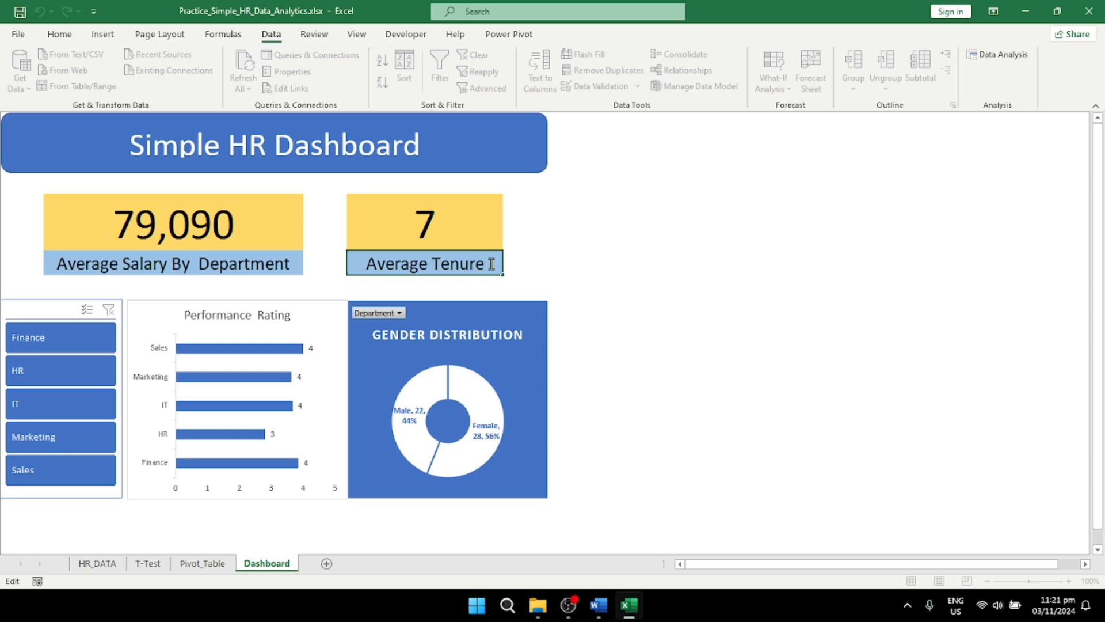
pyautogui.write('Per')
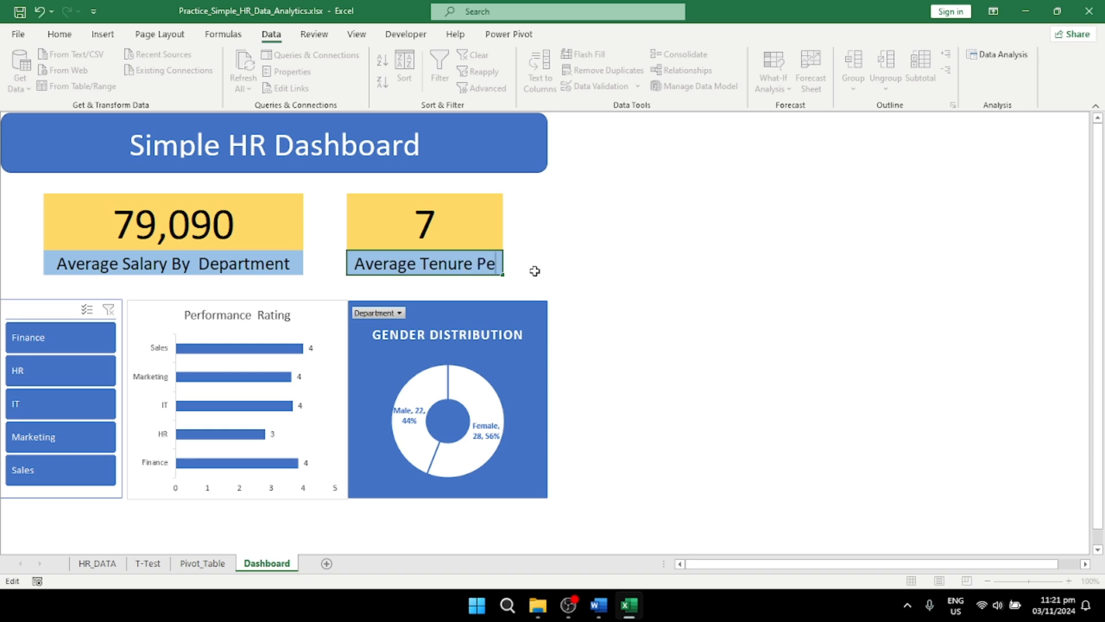
pyautogui.press('BackSpace')
pyautogui.press('BackSpace')
pyautogui.press('BackSpace')
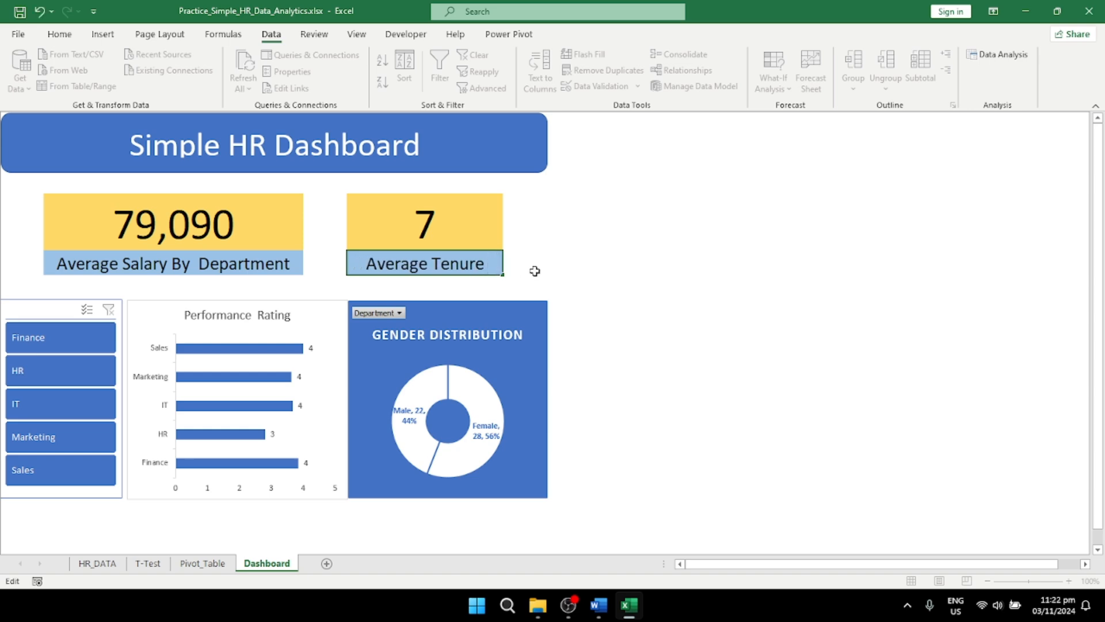
pyautogui.write('/ ')
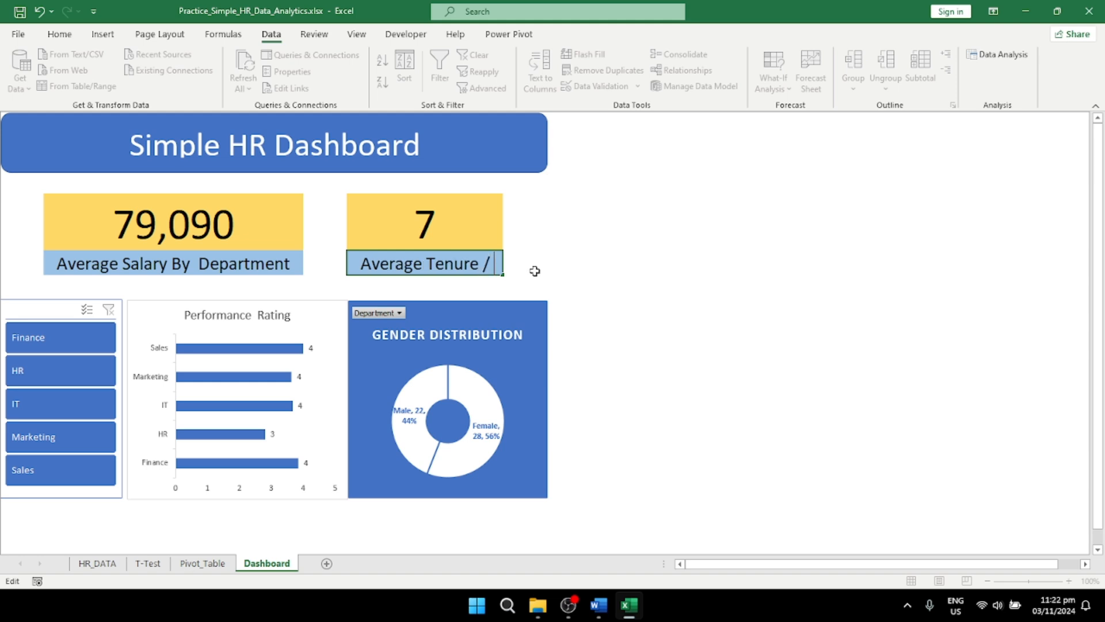
pyautogui.write('Yr')
pyautogui.click(657, 367)
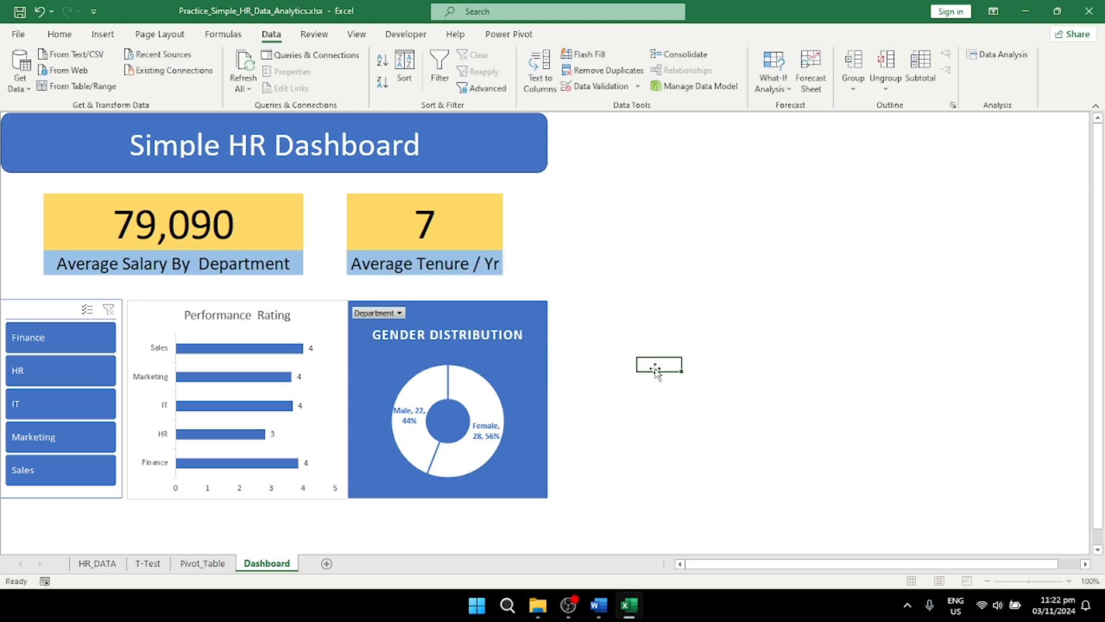
pyautogui.click(520, 377)
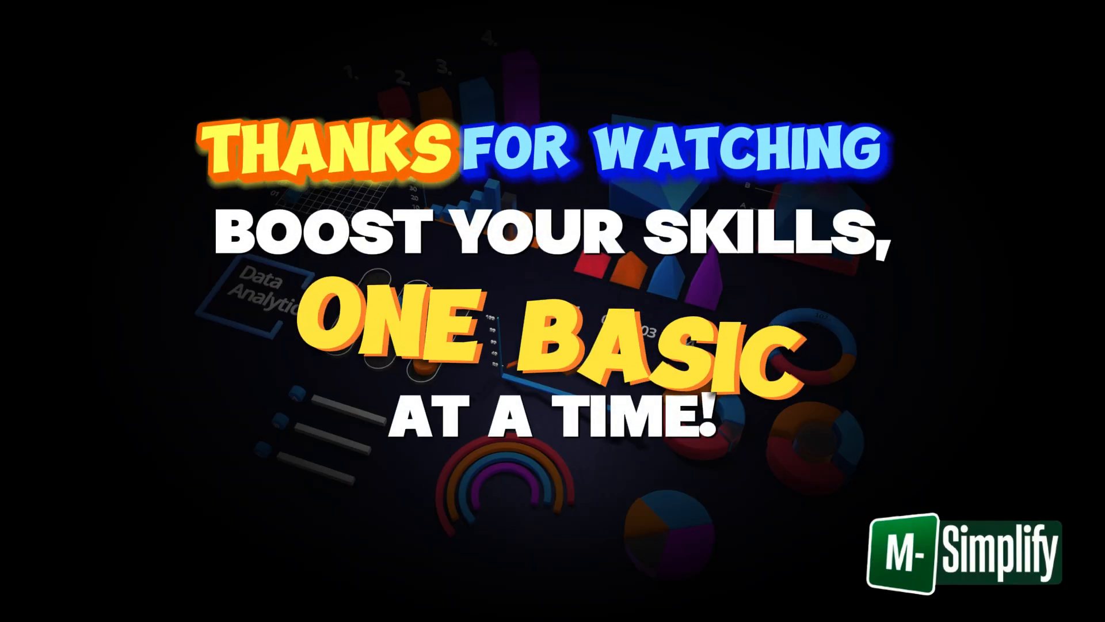